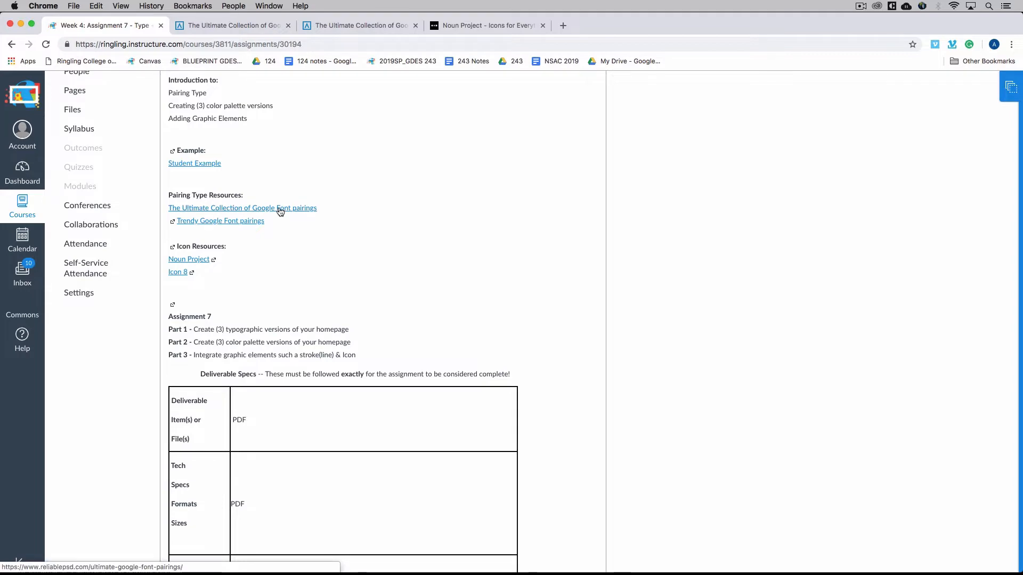
# Browse the Ultimate Collection of Google Font Pairings for type combinations, covering pairings 1 to 5 and 46 to 48
pyautogui.click(237, 28)
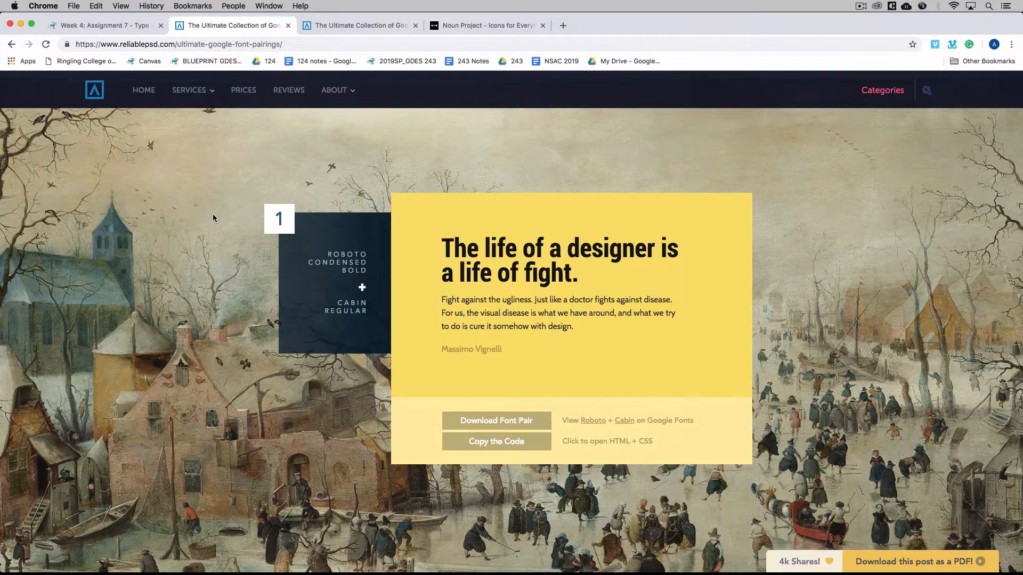
pyautogui.scroll(-15, 213, 218)
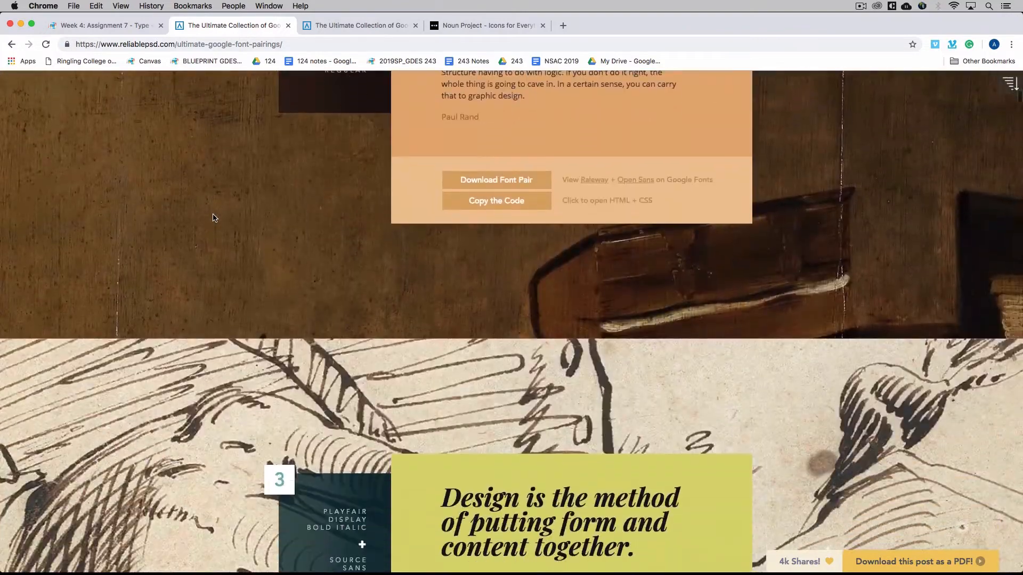
pyautogui.scroll(-8, 213, 218)
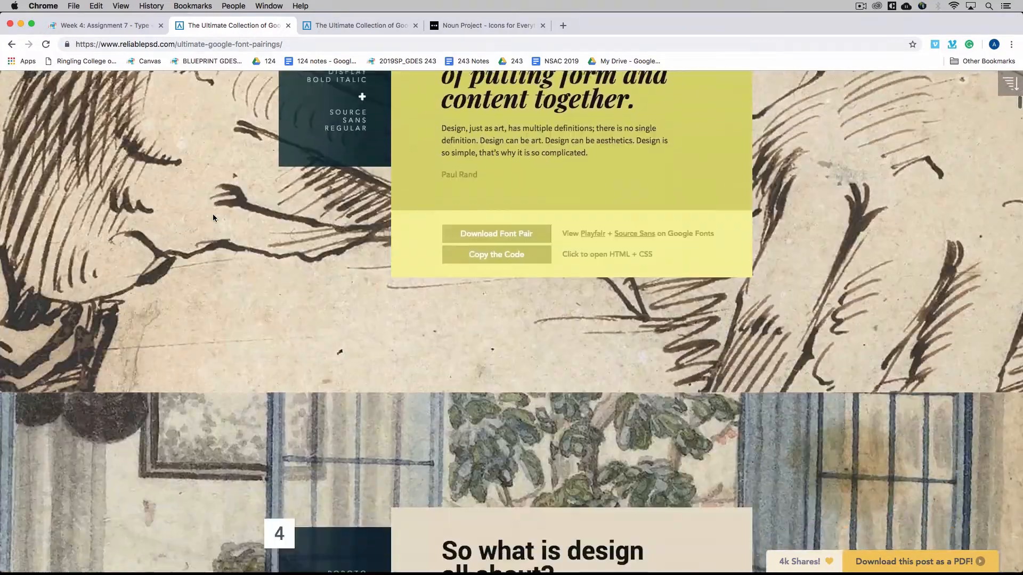
pyautogui.scroll(-9, 212, 218)
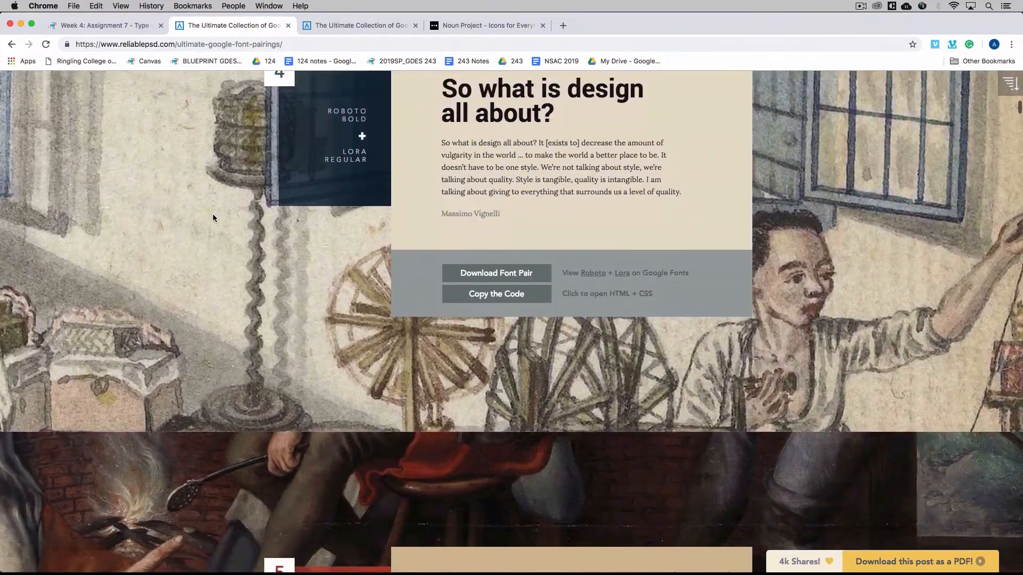
pyautogui.scroll(-6, 212, 218)
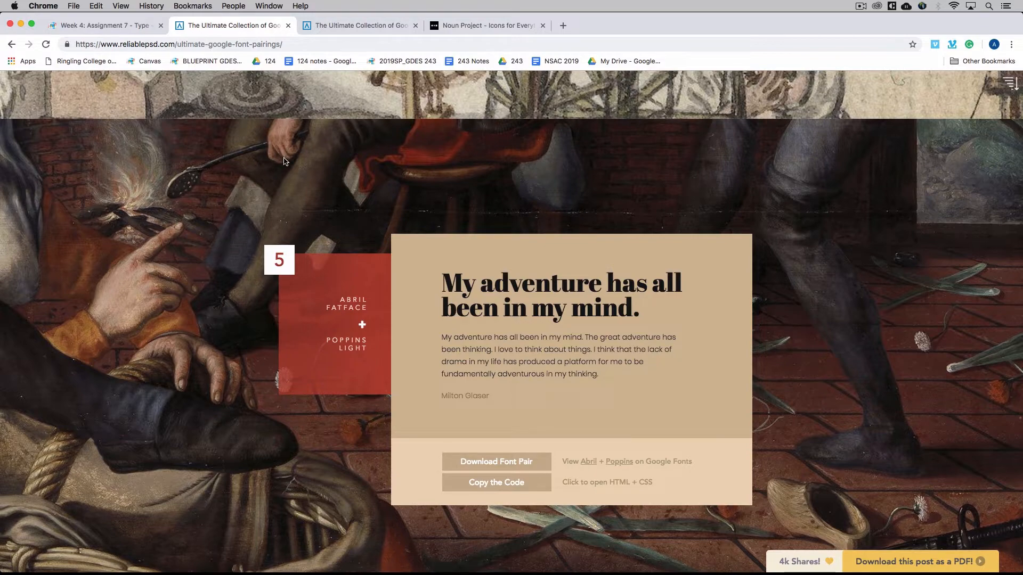
pyautogui.click(345, 29)
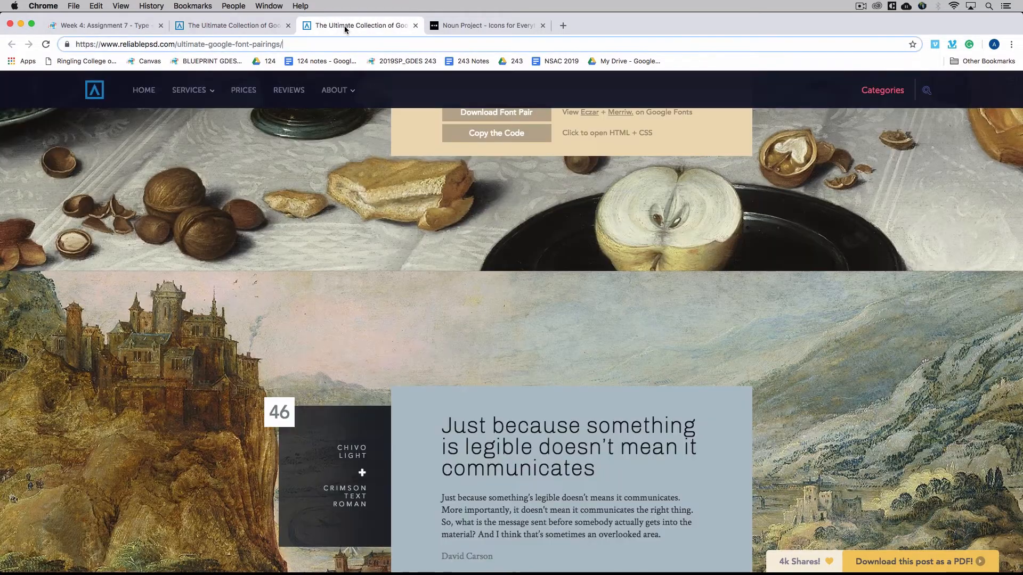
pyautogui.scroll(-5, 256, 302)
pyautogui.scroll(-15, 256, 307)
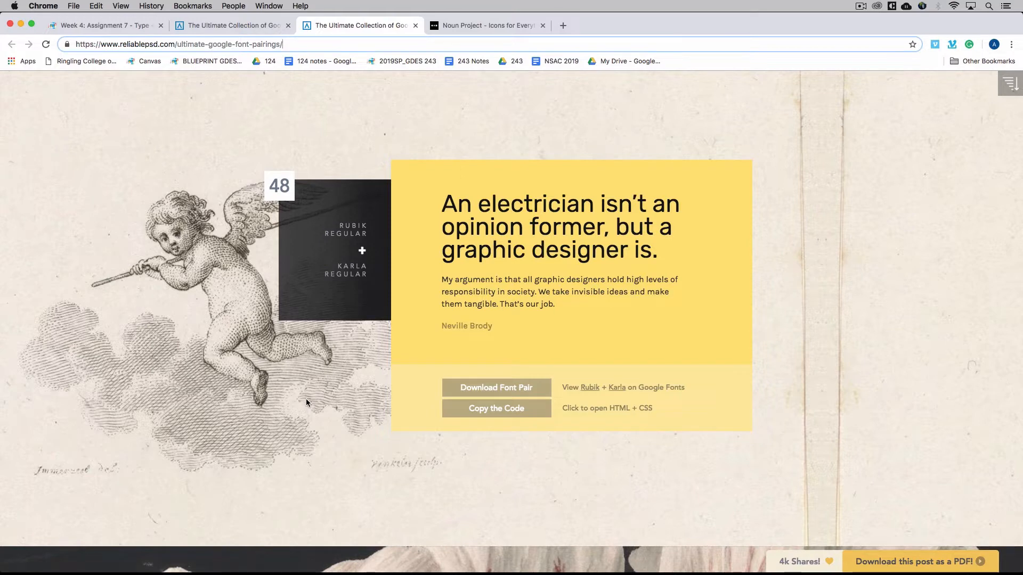
# Switch to the TypeGuide PDF in Acrobat and review its Contrast and Kerning pages
pyautogui.press('shift+super')
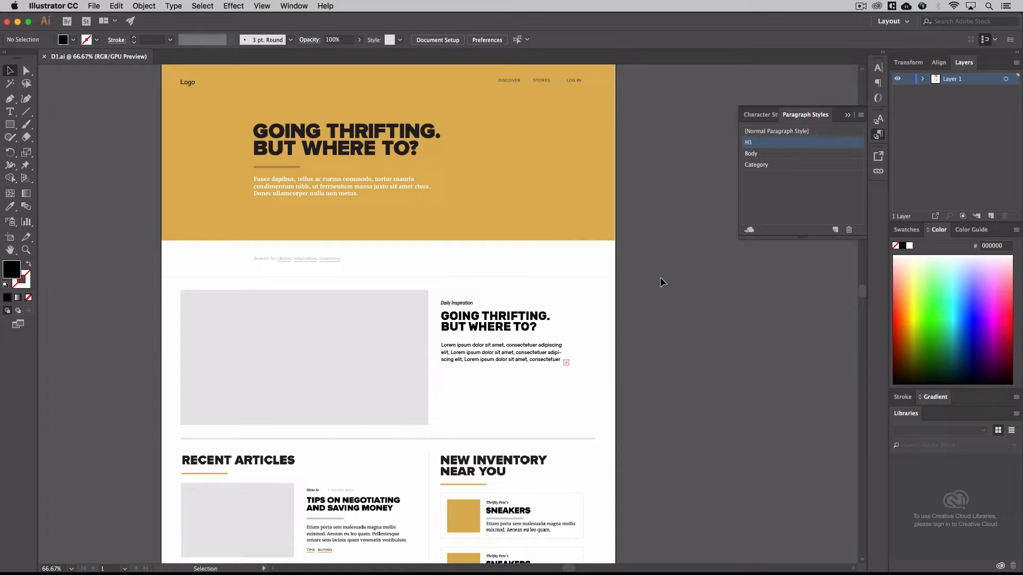
pyautogui.press('super+Tab')
pyautogui.press('super+Tab')
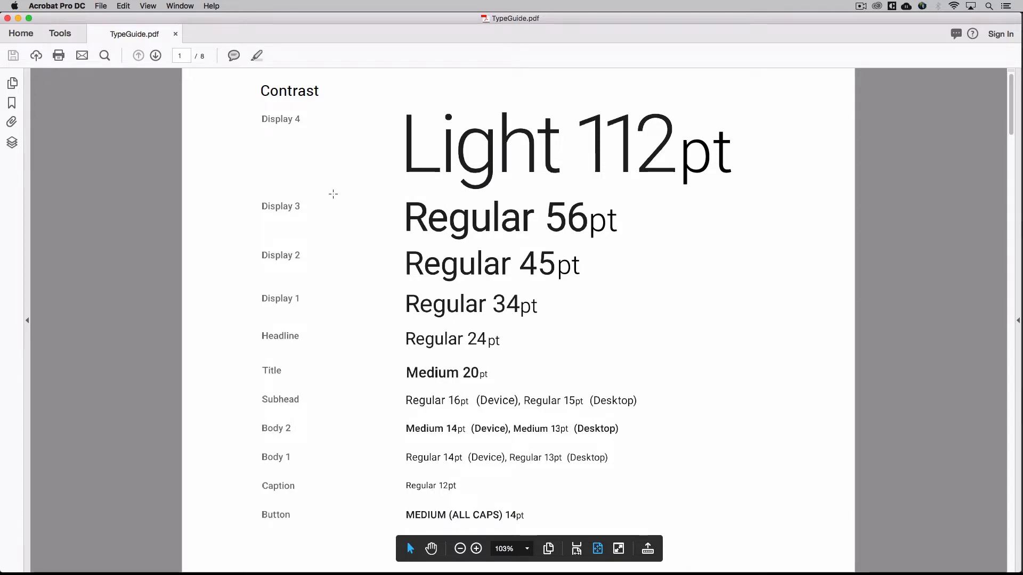
pyautogui.scroll(-3, 333, 194)
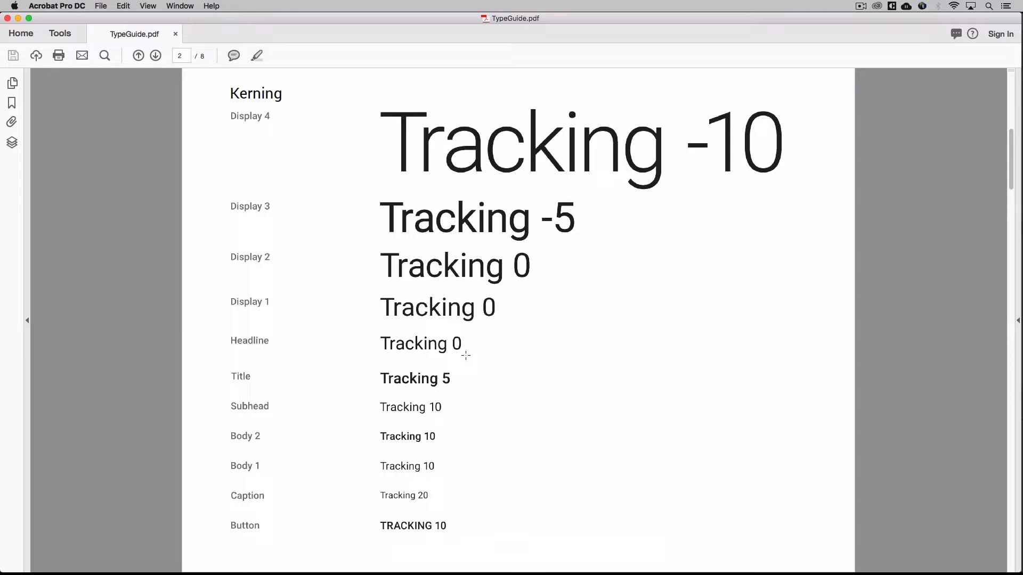
# Switch to Illustrator and select the full text of the "GOING THRIFTING. BUT WHERE TO?" heading under Daily Inspiration
pyautogui.press('super+Tab')
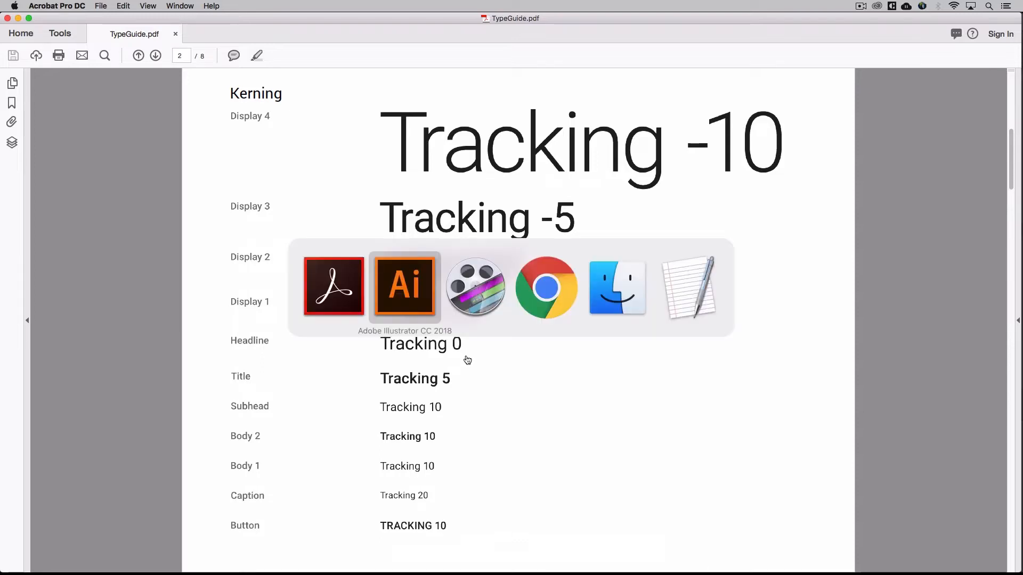
pyautogui.click(486, 320)
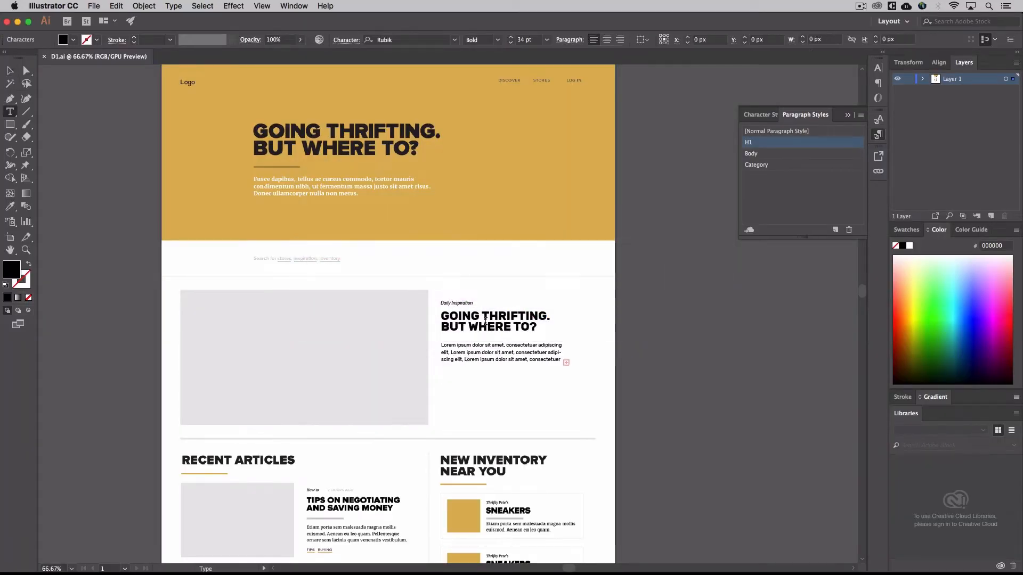
pyautogui.tripleClick(485, 320)
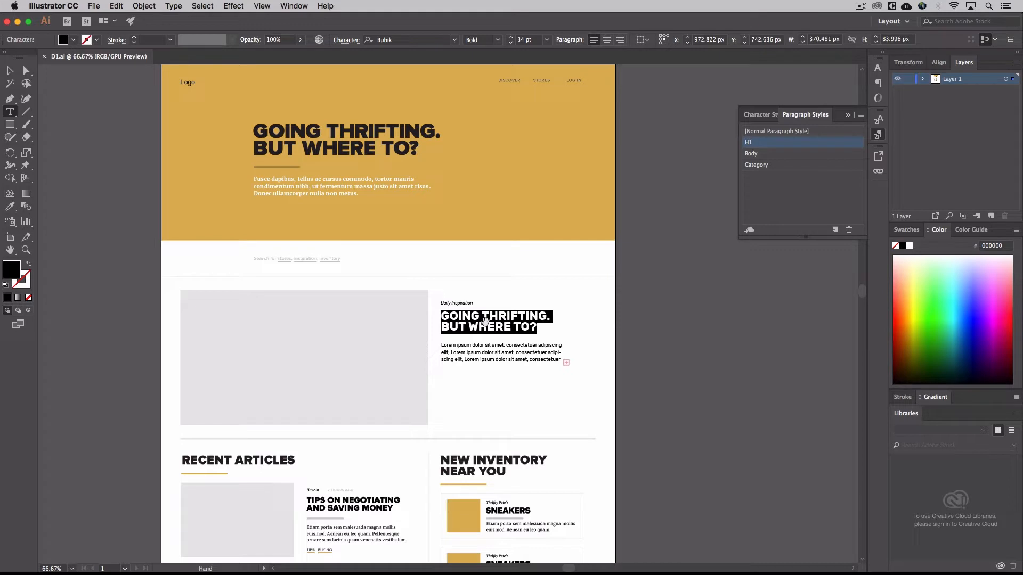
# Try wider tracking on the selected Daily Inspiration heading, reducing it step by step back to the original spacing
pyautogui.hotkey('alt', 'Right')
pyautogui.hotkey('alt', 'Right')
pyautogui.hotkey('alt', 'Right')
pyautogui.hotkey('alt', 'Right')
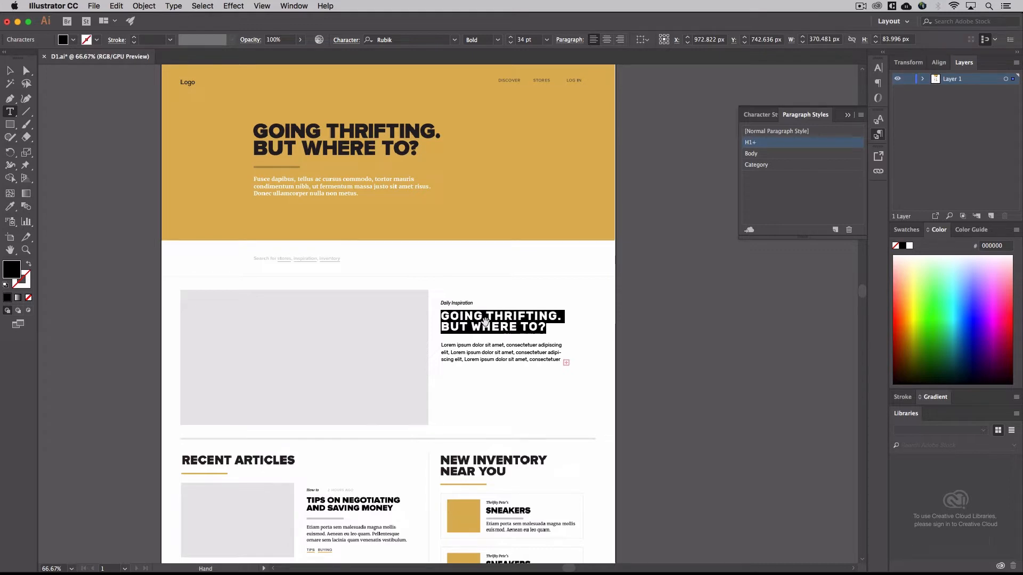
pyautogui.hotkey('alt', 'Left')
pyautogui.hotkey('alt', 'Left')
pyautogui.hotkey('alt', 'Left')
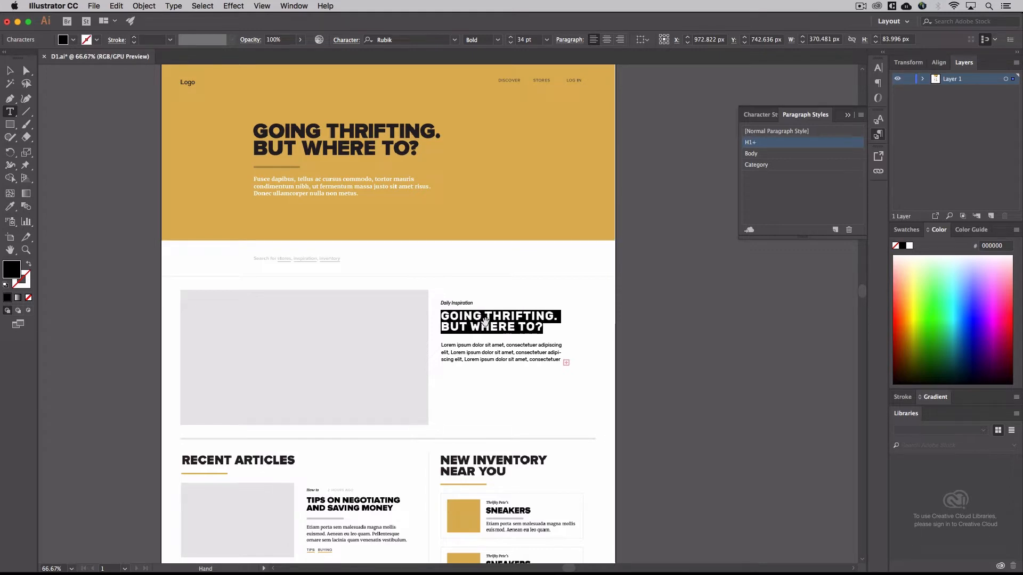
pyautogui.hotkey('alt', 'Left')
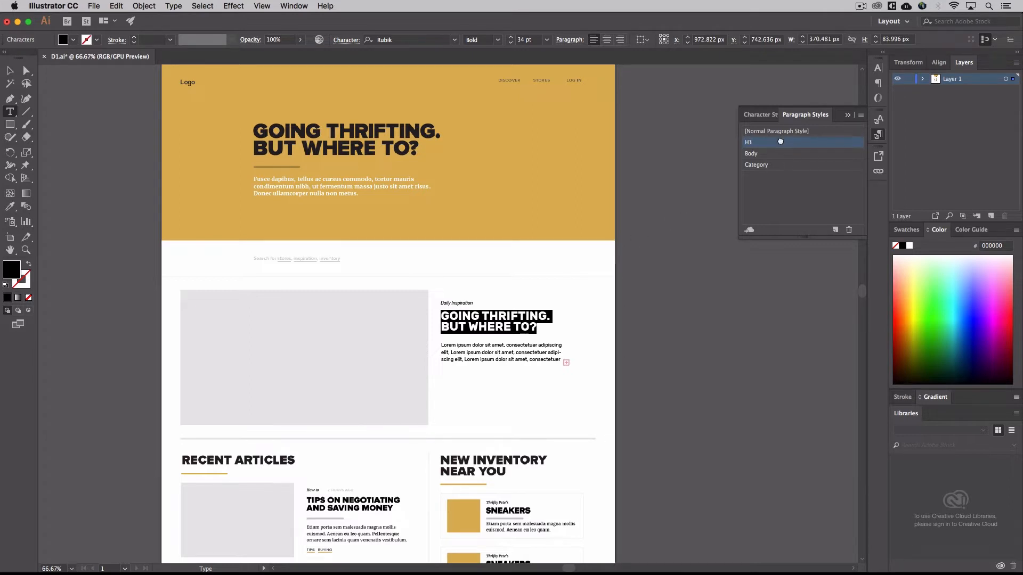
# Set the tracking of the H1 paragraph style to 10 in its basic character formats, and leave text editing
pyautogui.doubleClick(781, 143)
pyautogui.click(451, 230)
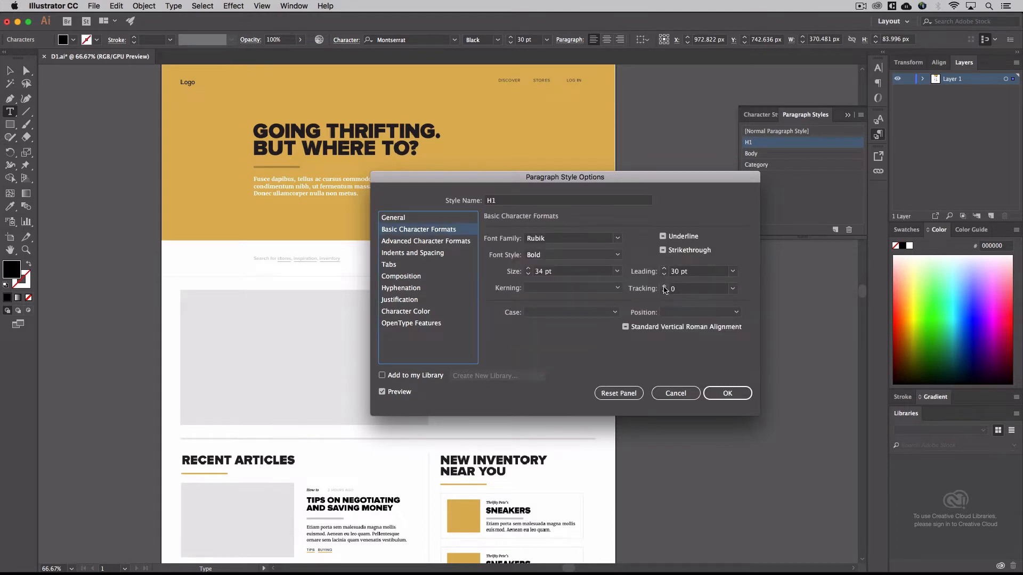
pyautogui.doubleClick(671, 288)
pyautogui.write('4')
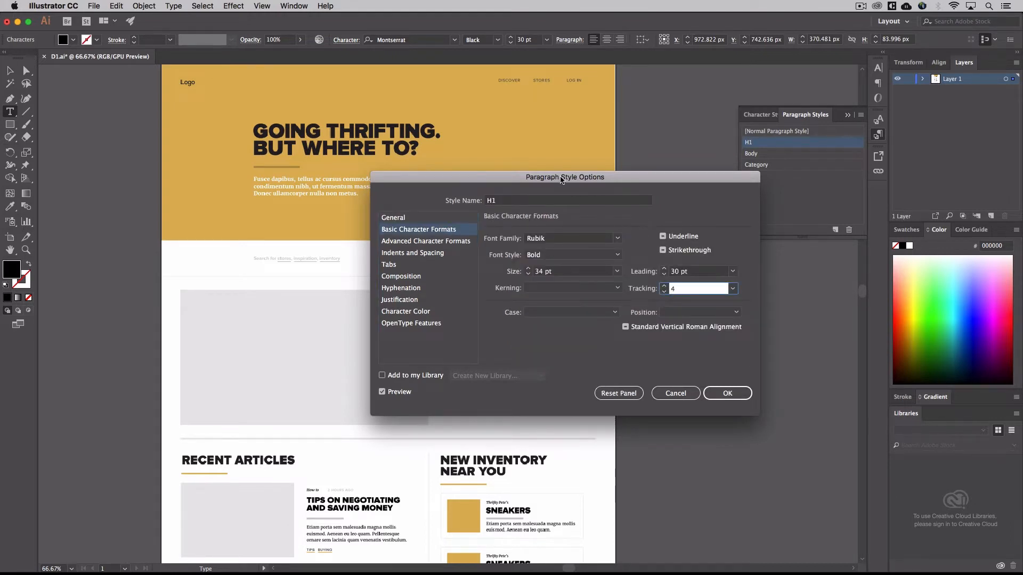
pyautogui.moveTo(562, 180); pyautogui.dragTo(765, 216)
pyautogui.click(864, 321)
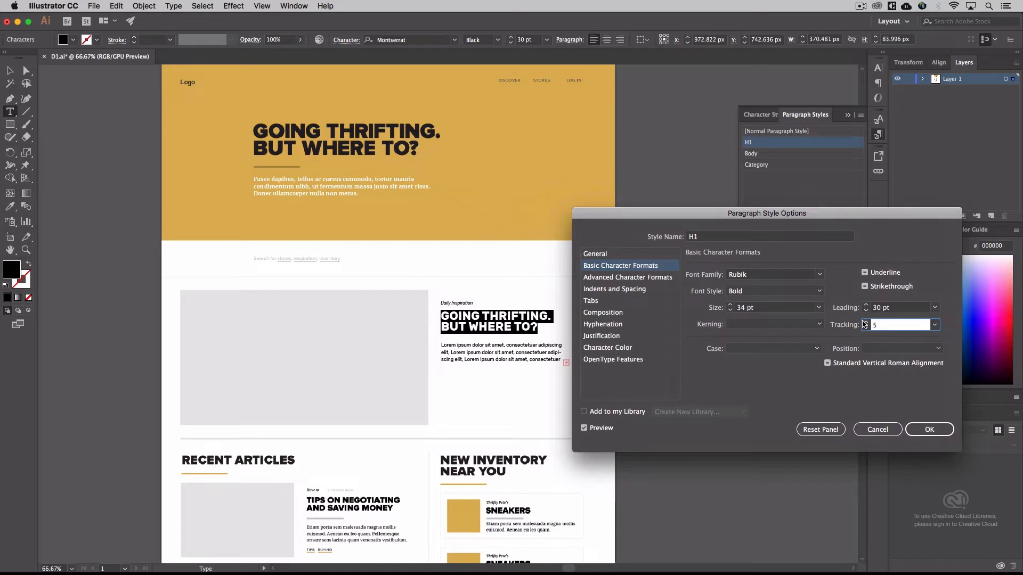
pyautogui.click(863, 321)
pyautogui.click(864, 322)
pyautogui.click(863, 322)
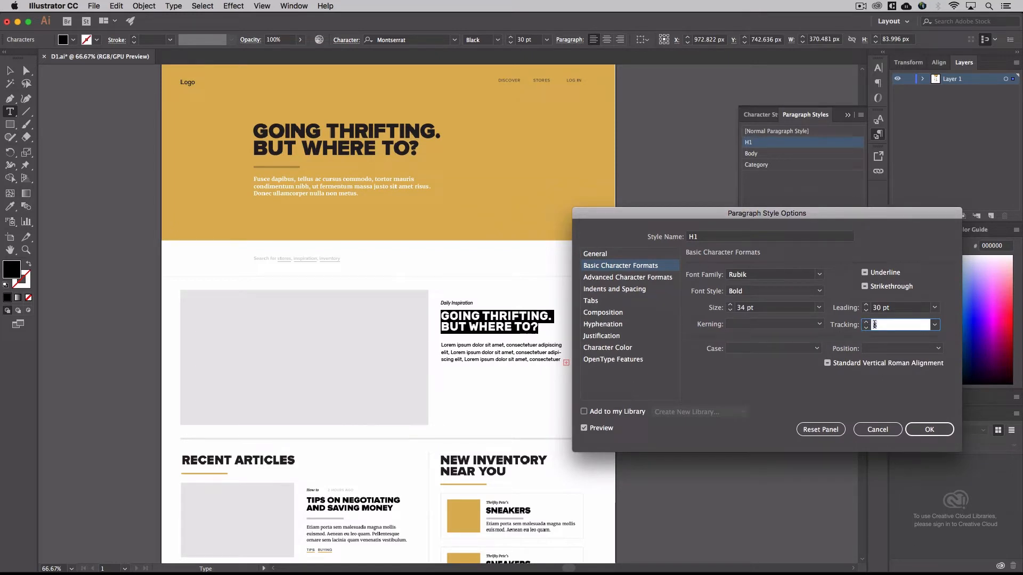
pyautogui.write('10')
pyautogui.click(840, 310)
pyautogui.click(929, 430)
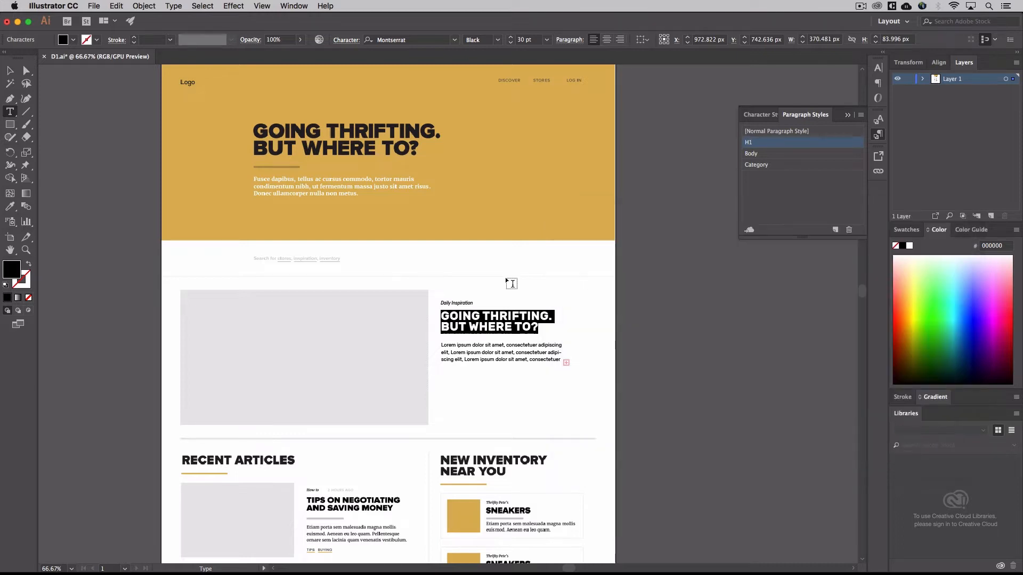
pyautogui.click(493, 323)
pyautogui.click(9, 70)
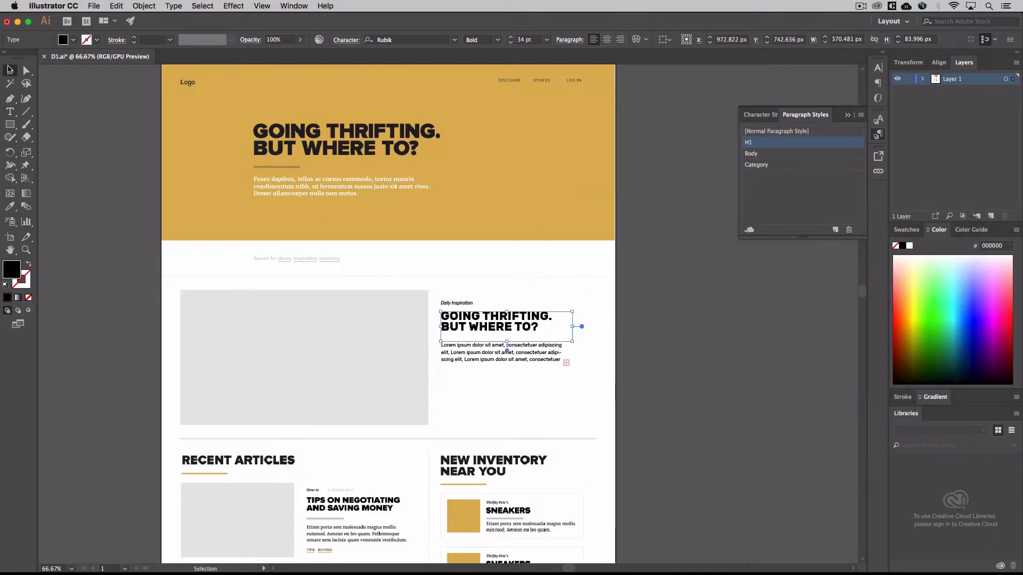
# Switch to the TypeGuide PDF in Acrobat and review the Kerning and Value recommendations for each text level
pyautogui.press('super+Tab')
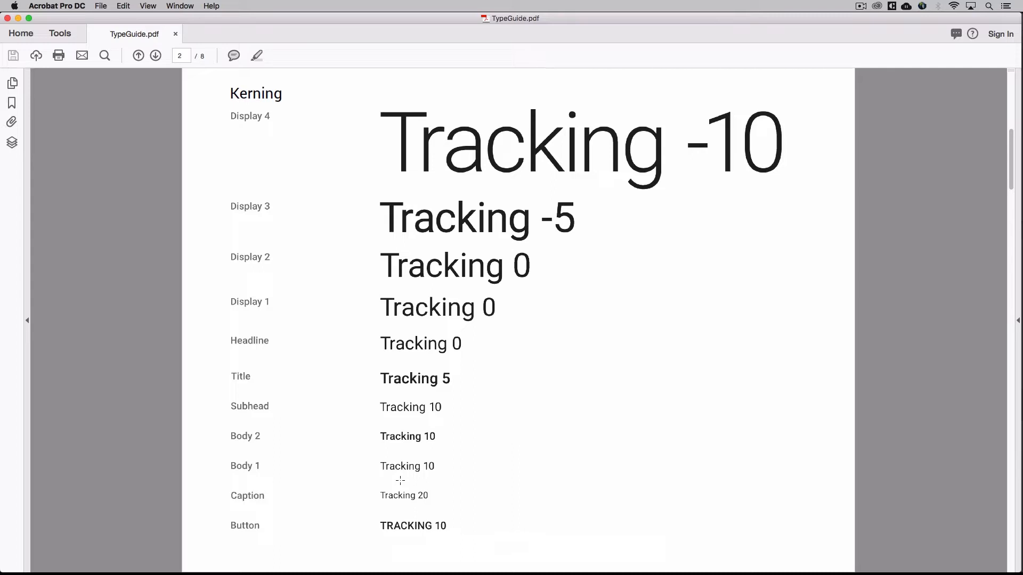
pyautogui.press('Right')
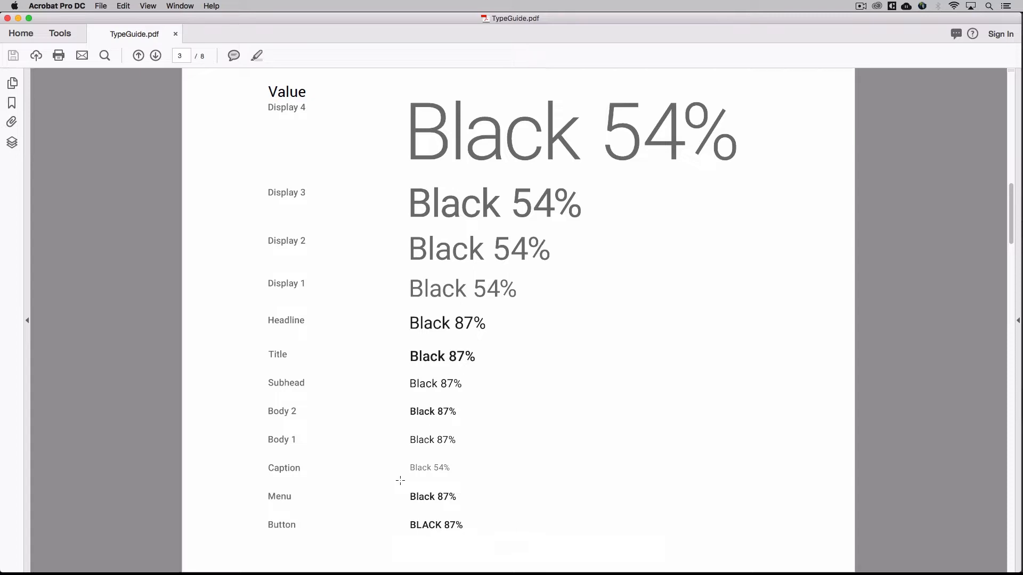
pyautogui.press('Right')
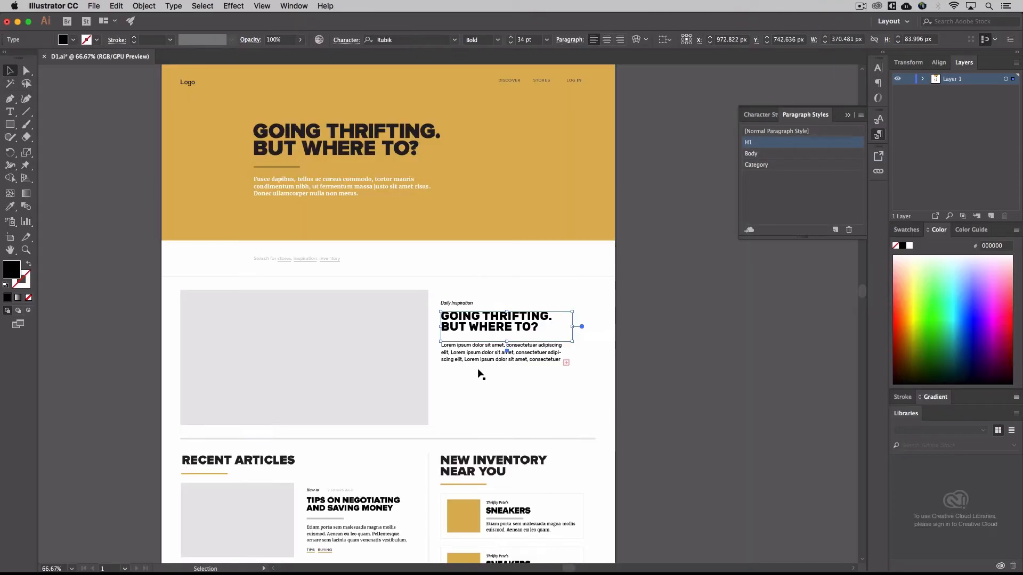
# Select all the text of the lorem ipsum body paragraph below the Daily Inspiration heading in Illustrator
pyautogui.press('super+equal')
pyautogui.press('super+equal')
pyautogui.press('super+equal')
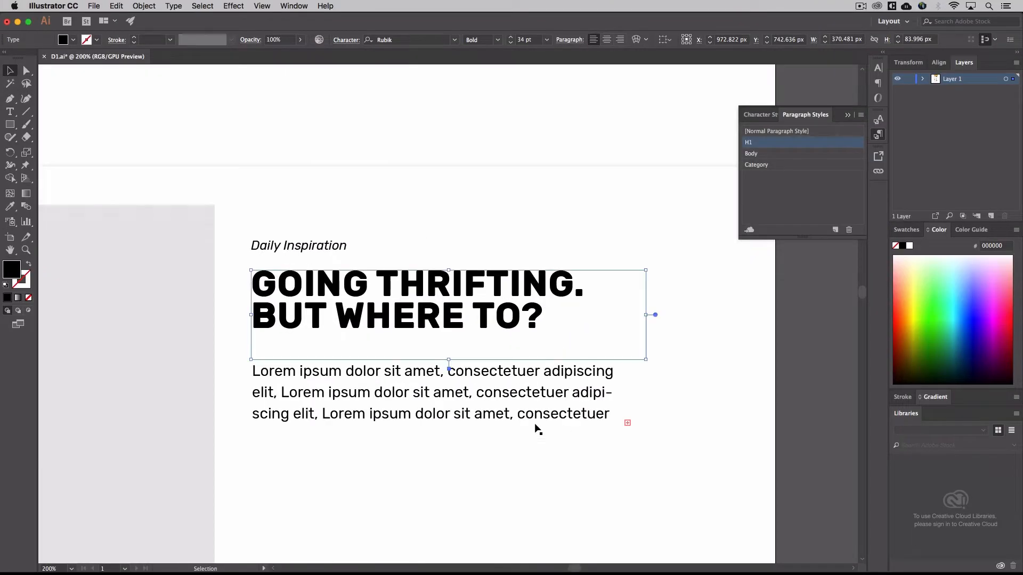
pyautogui.doubleClick(505, 403)
pyautogui.press('super+a')
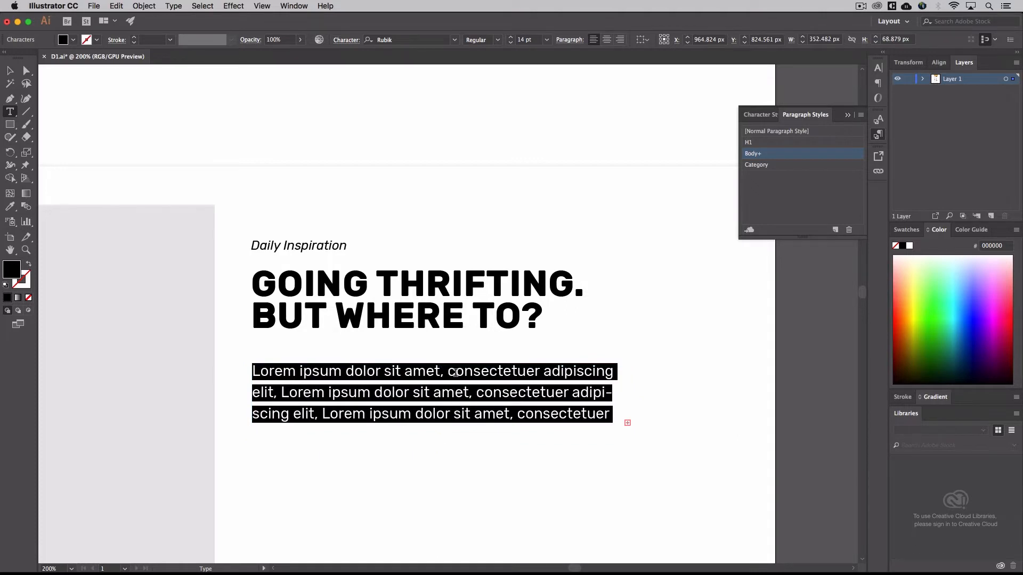
# Try tighter and looser leading on the selected lorem ipsum body paragraph
pyautogui.hotkey('alt', 'Up')
pyautogui.hotkey('alt', 'Up')
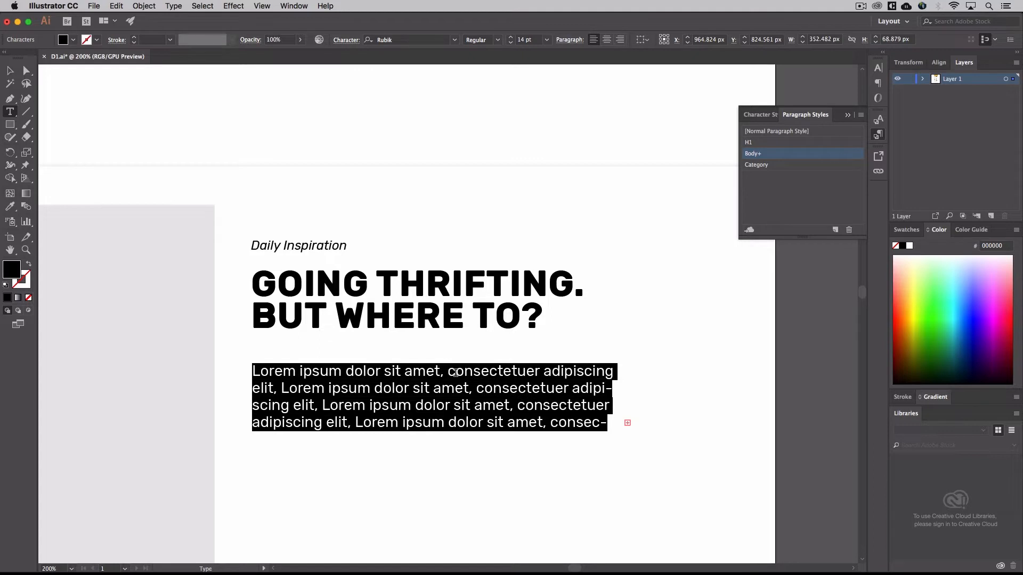
pyautogui.hotkey('alt', 'Up')
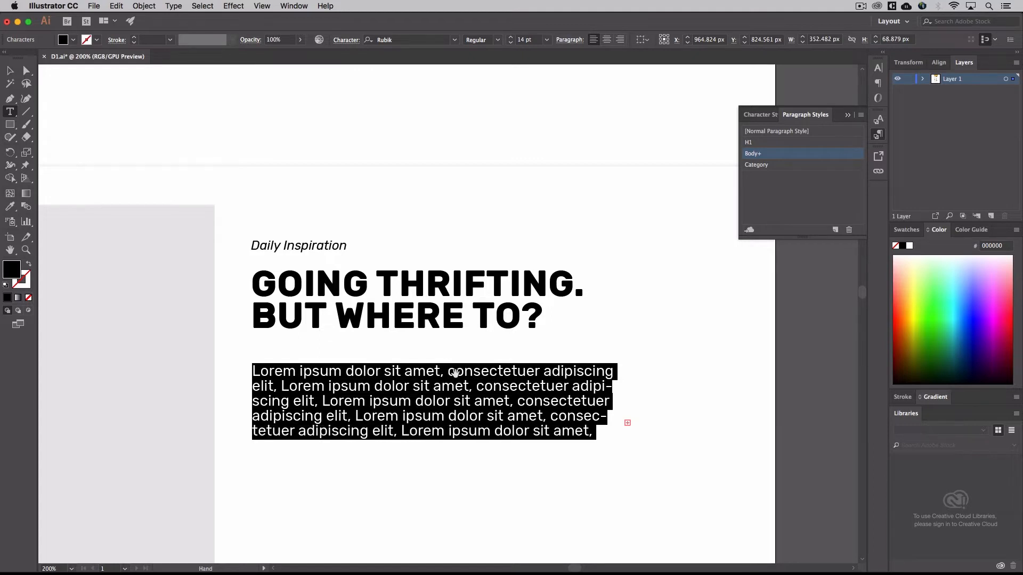
pyautogui.hotkey('alt', 'Down')
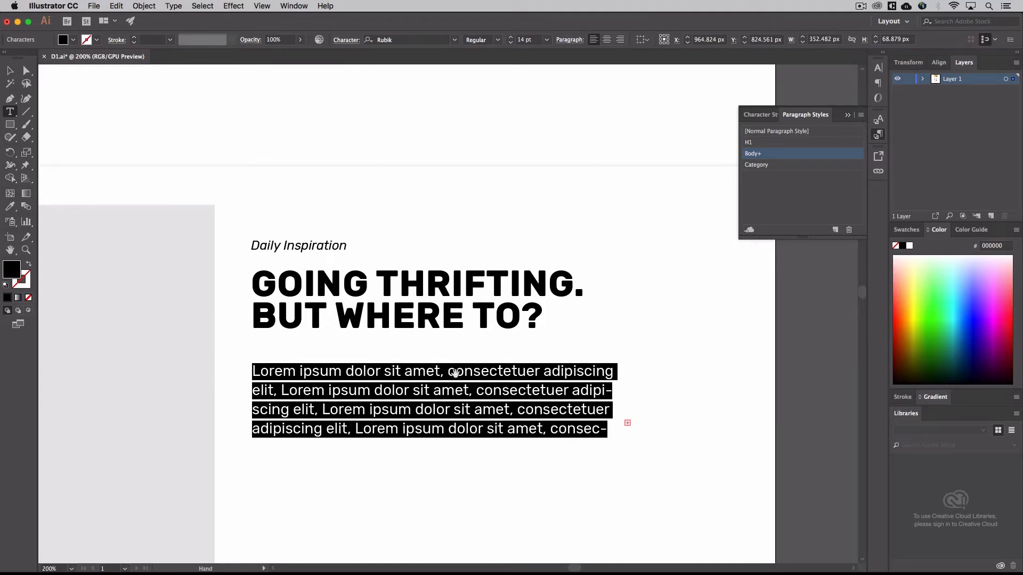
pyautogui.hotkey('alt', 'Down')
pyautogui.hotkey('alt', 'Up')
pyautogui.hotkey('alt', 'Up')
pyautogui.hotkey('alt', 'Down')
# Set the leading of the lorem ipsum body paragraph to 20 pt and return to the Selection tool
pyautogui.click(346, 42)
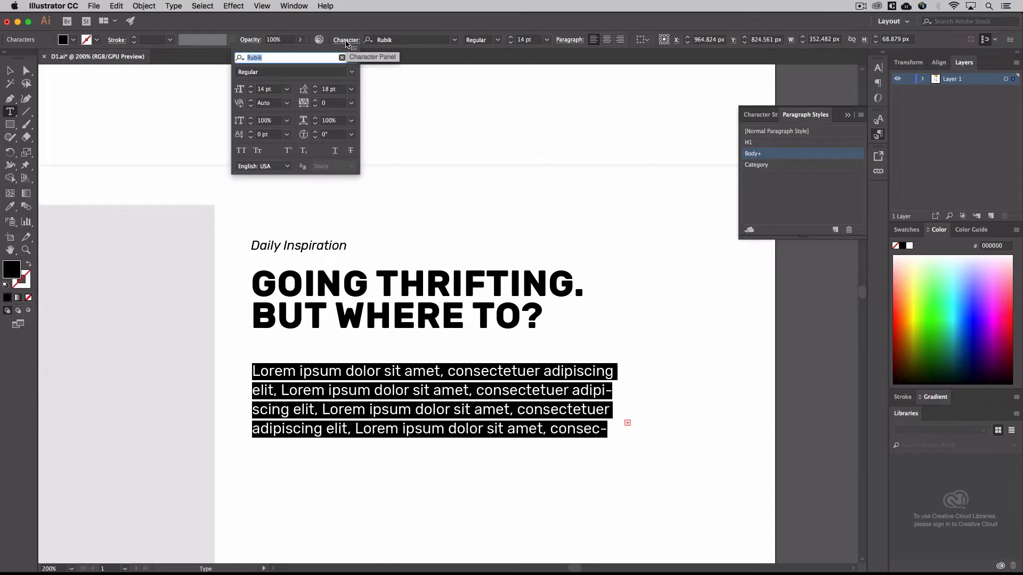
pyautogui.doubleClick(327, 90)
pyautogui.write('20')
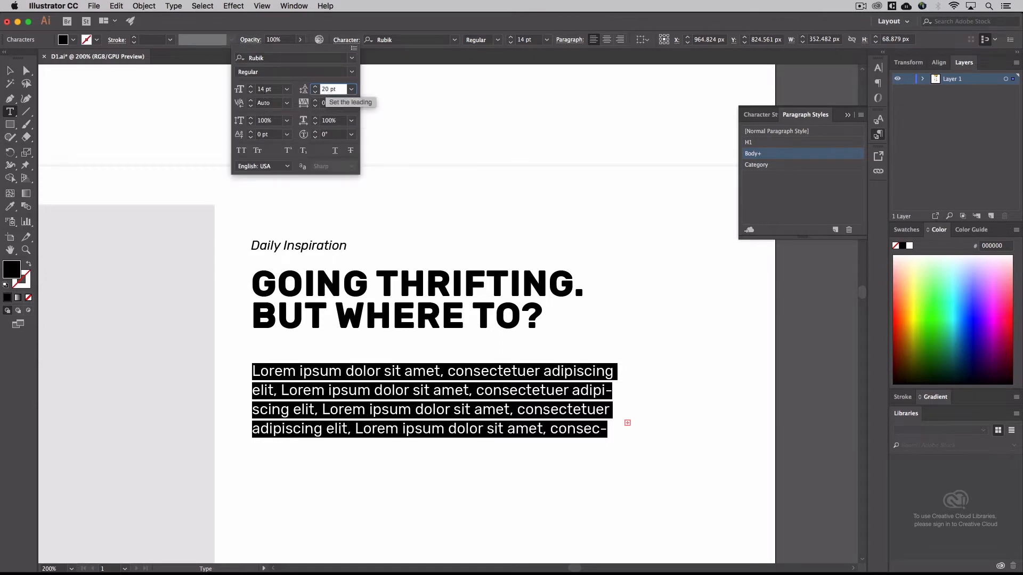
pyautogui.press('Return')
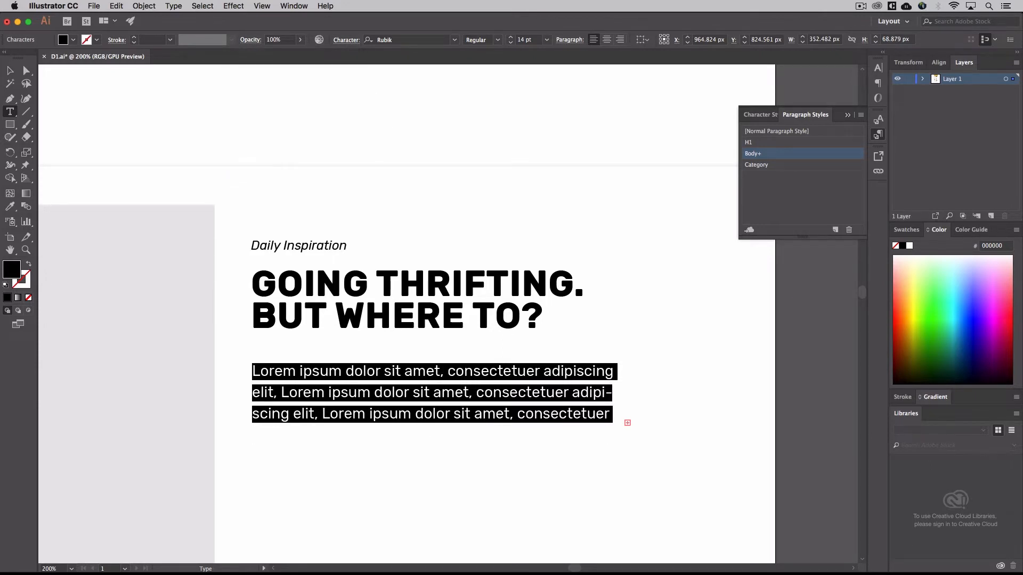
pyautogui.click(10, 71)
# Isolate the placed homepage image behind the text to view the original heading and body type
pyautogui.click(290, 153)
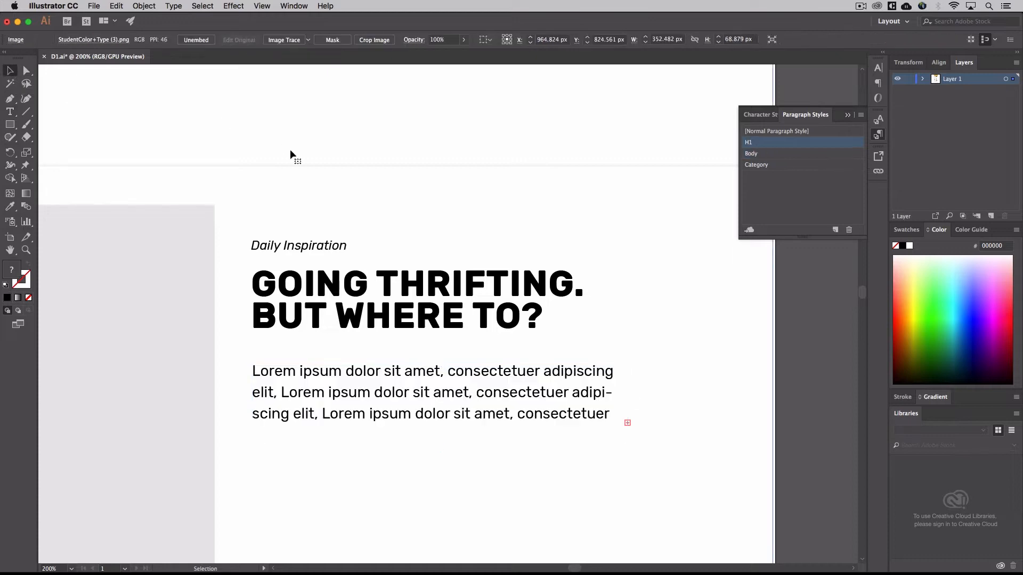
pyautogui.doubleClick(290, 153)
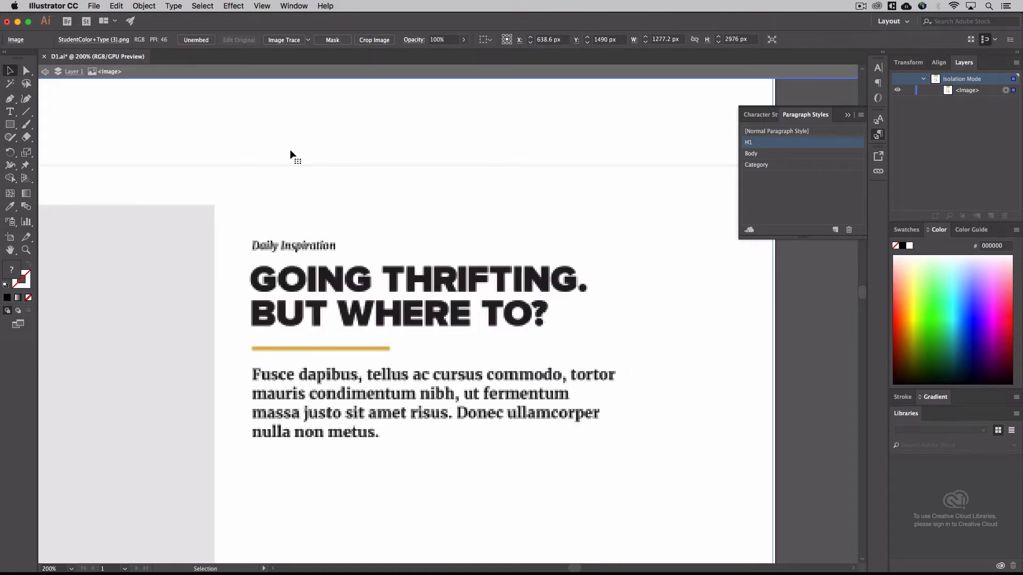
# Examine the heading and body type in the lower sections of the isolated homepage image, and leave isolation mode
pyautogui.press('super+minus')
pyautogui.scroll(4, 290, 149)
pyautogui.scroll(5, 291, 150)
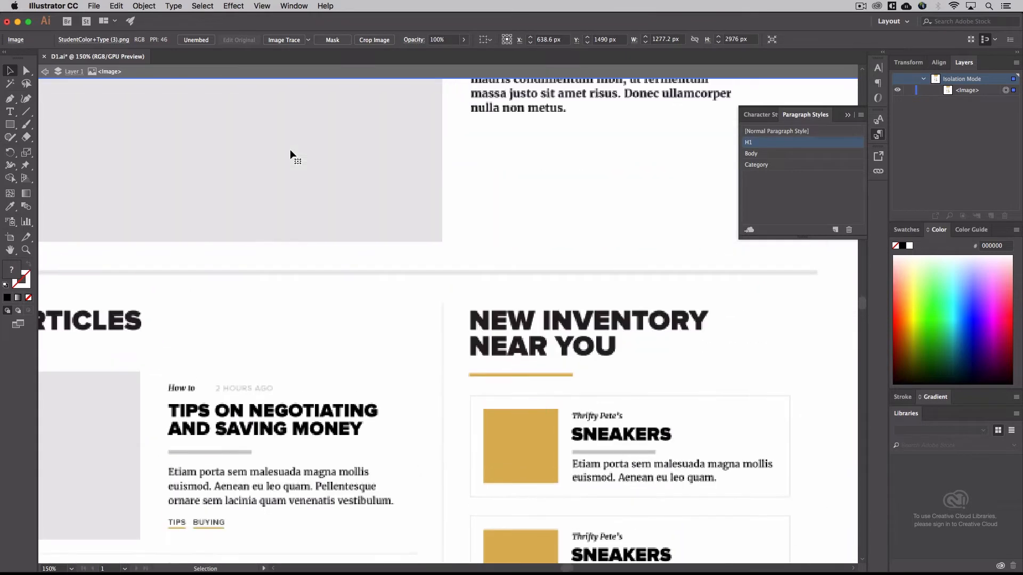
pyautogui.click(46, 72)
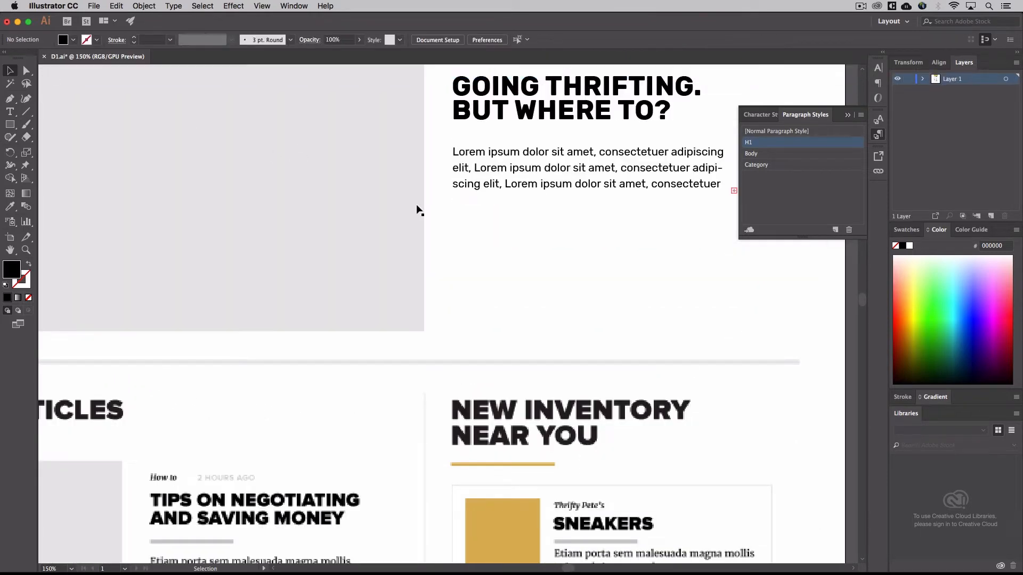
# Extend the lorem ipsum body text frame below the Going Thrifting heading downward to fit six lines, and deselect it
pyautogui.scroll(5, 417, 210)
pyautogui.hscroll(5, 418, 210)
pyautogui.doubleClick(463, 281)
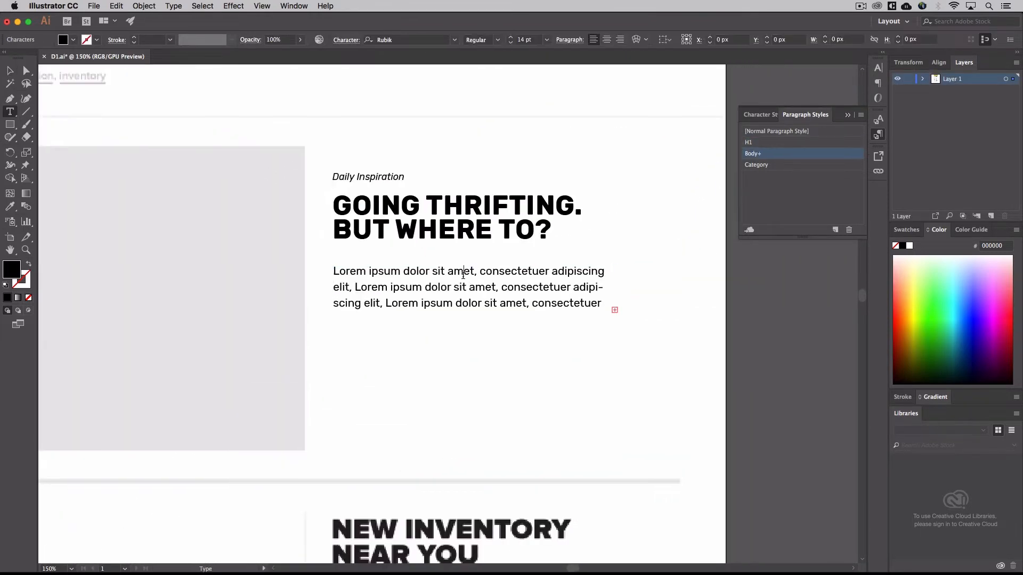
pyautogui.click(12, 74)
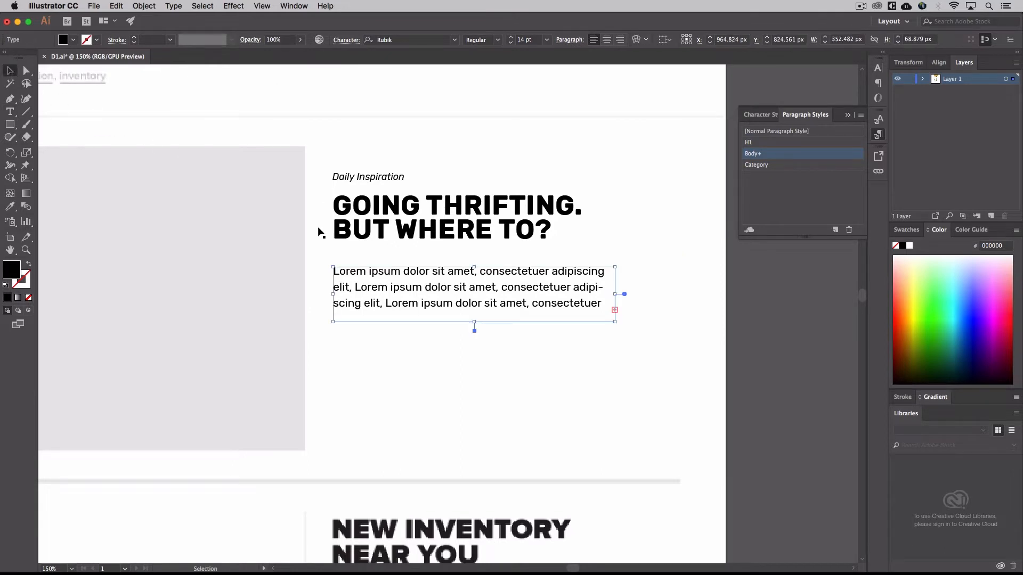
pyautogui.moveTo(476, 320); pyautogui.dragTo(474, 372)
pyautogui.click(475, 401)
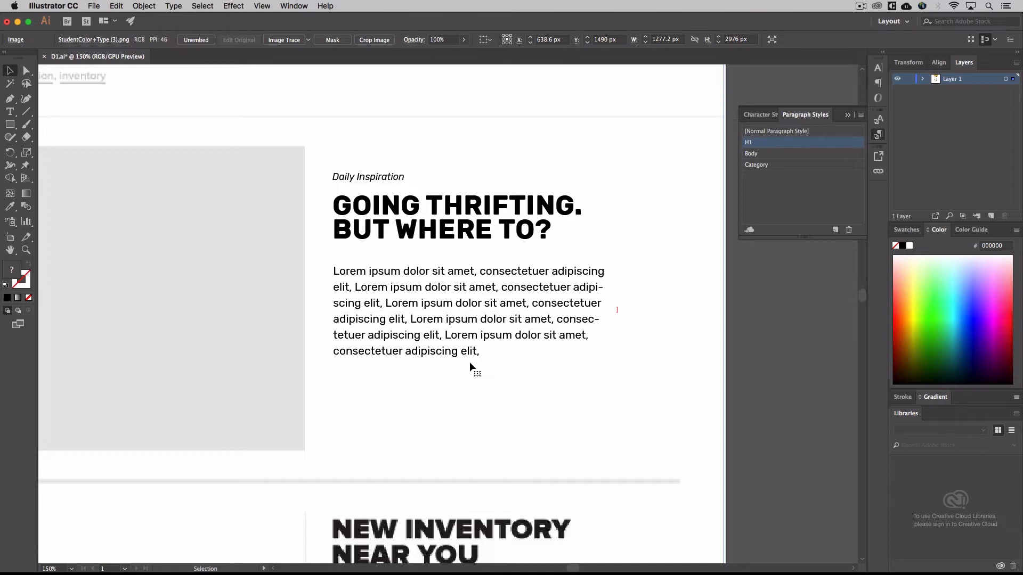
# Switch to TypeGuide.pdf in Acrobat, review its Line Height, No No's and Line Length pages, and return to Illustrator
pyautogui.press('super+Tab')
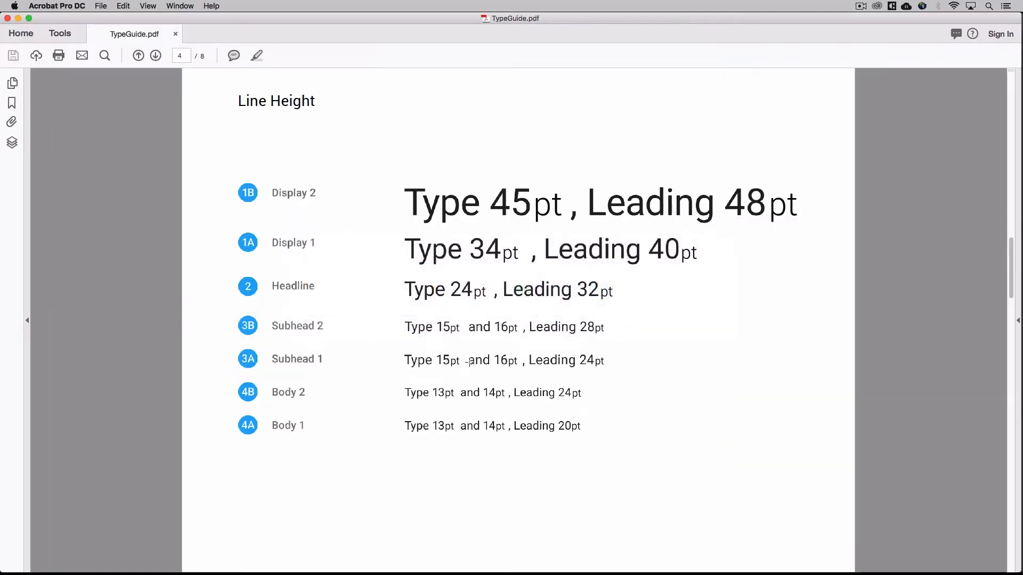
pyautogui.scroll(-3, 470, 362)
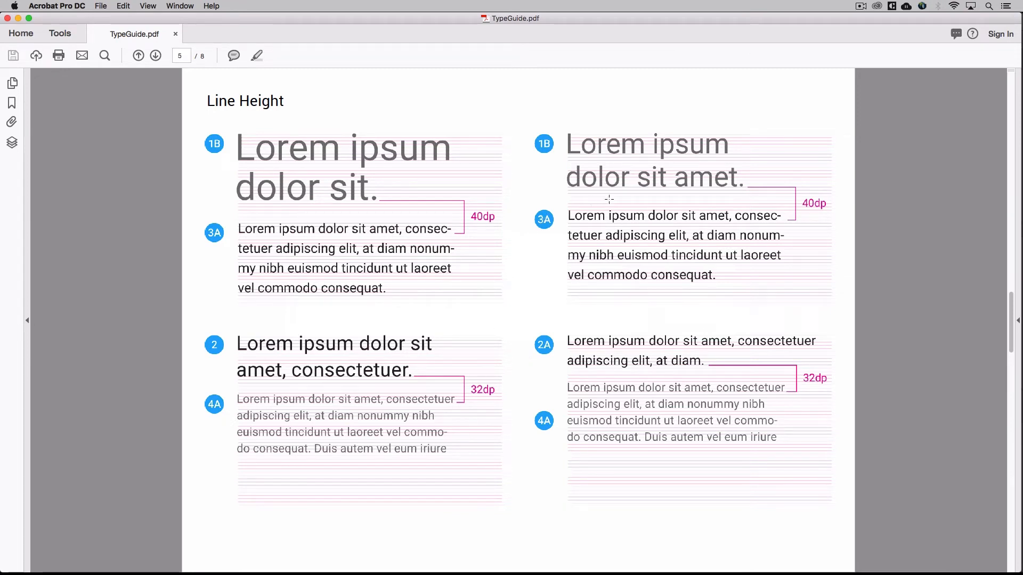
pyautogui.scroll(-3, 630, 425)
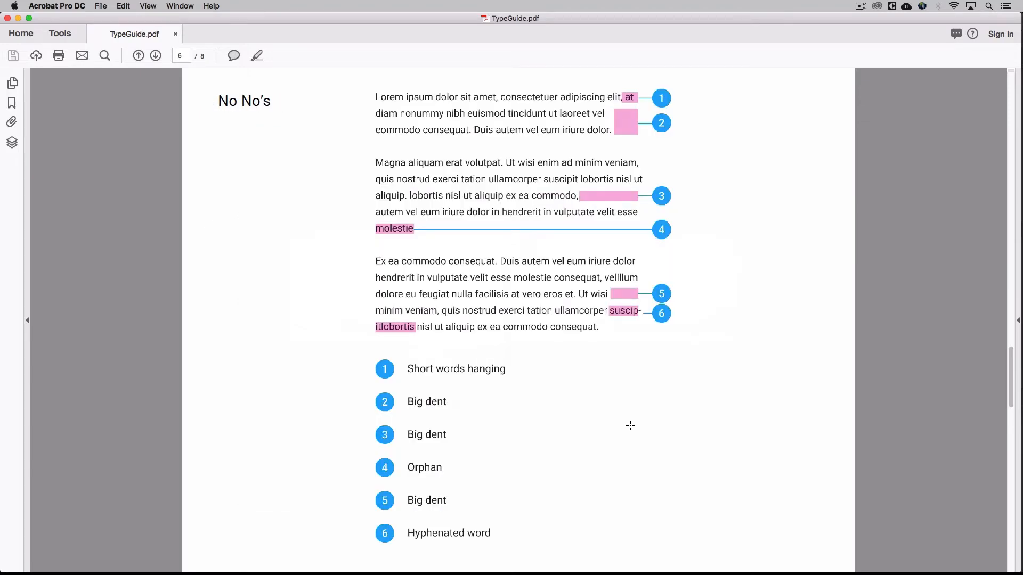
pyautogui.scroll(-3, 631, 426)
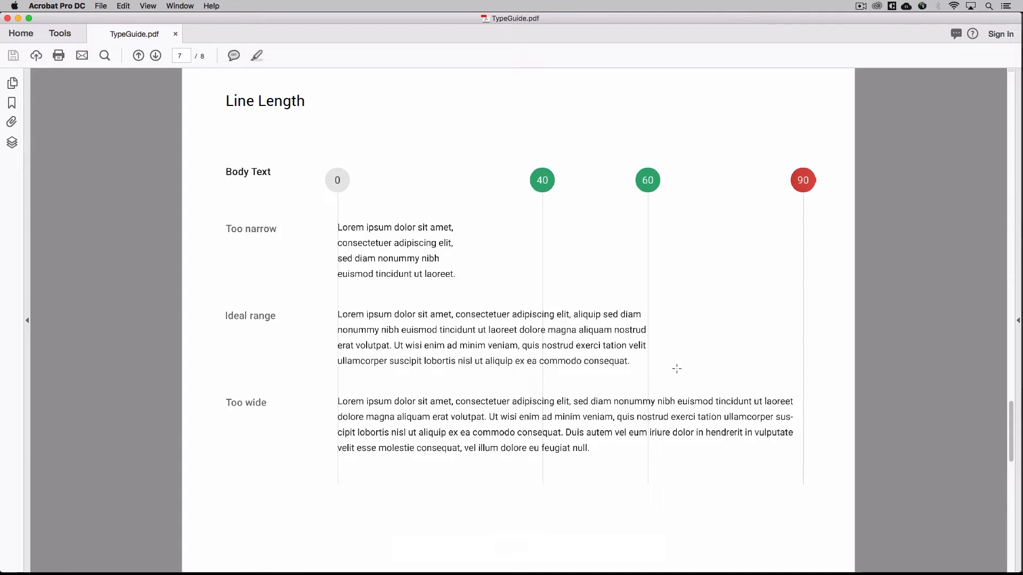
pyautogui.scroll(-3, 676, 369)
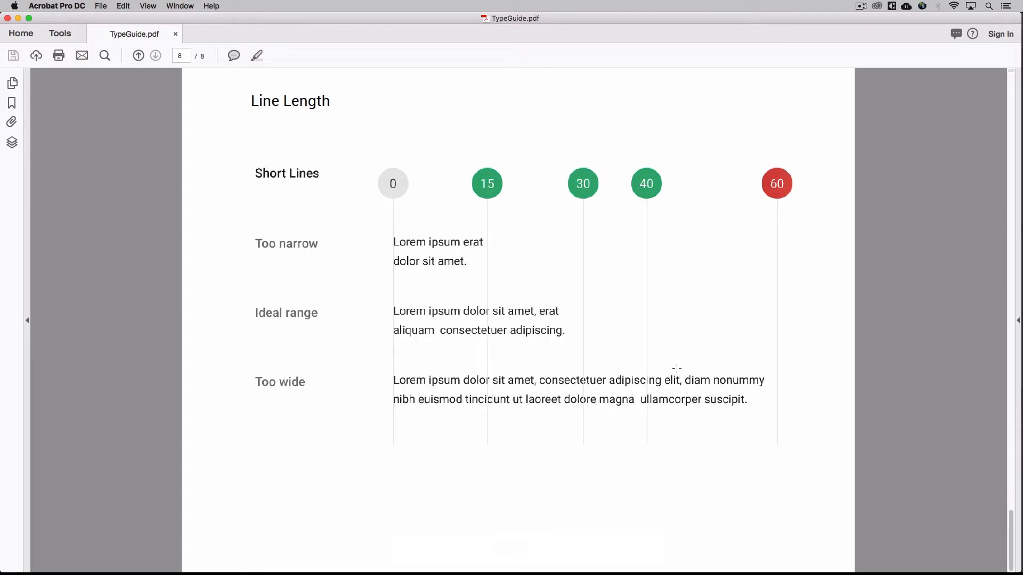
pyautogui.press('super+Tab')
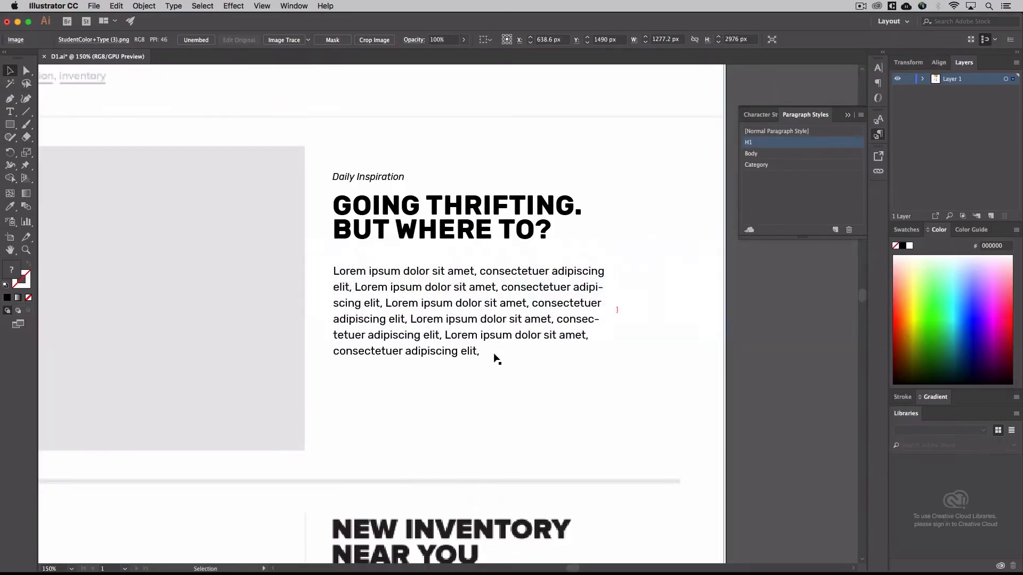
pyautogui.press('super+Tab')
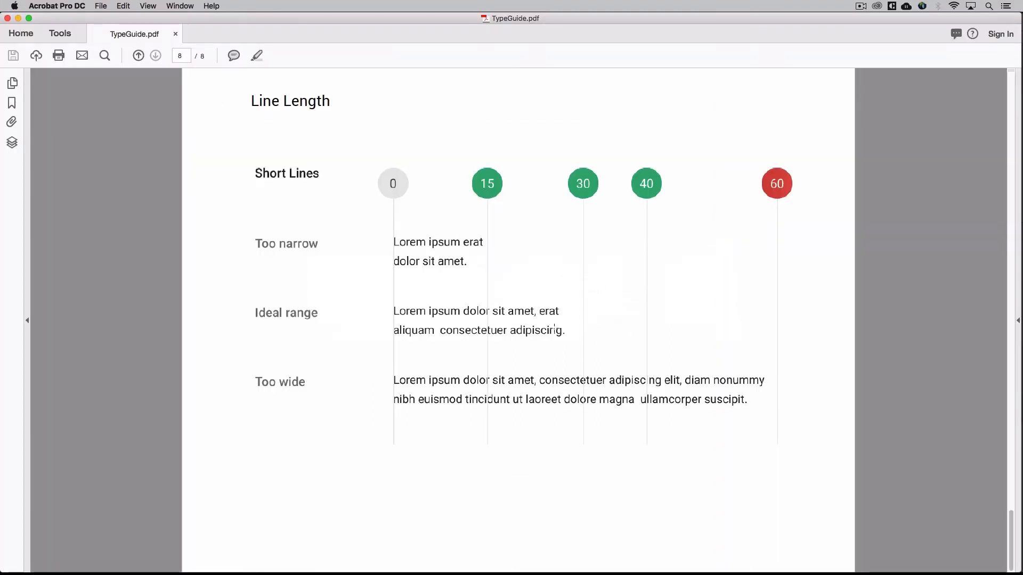
pyautogui.press('super+Tab')
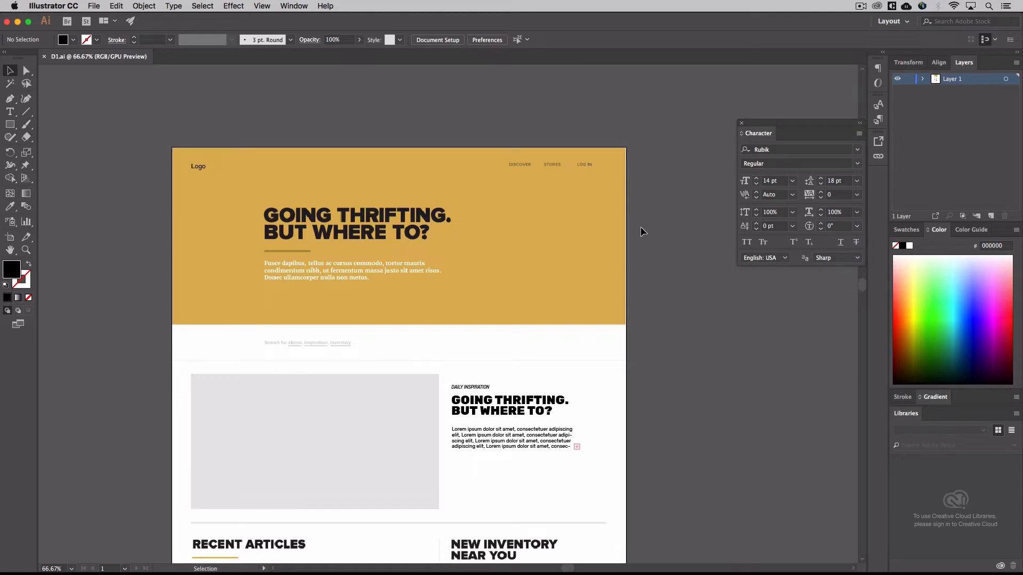
# Show the Paragraph Styles for the homepage text around the Daily Inspiration block
pyautogui.scroll(-3, 641, 229)
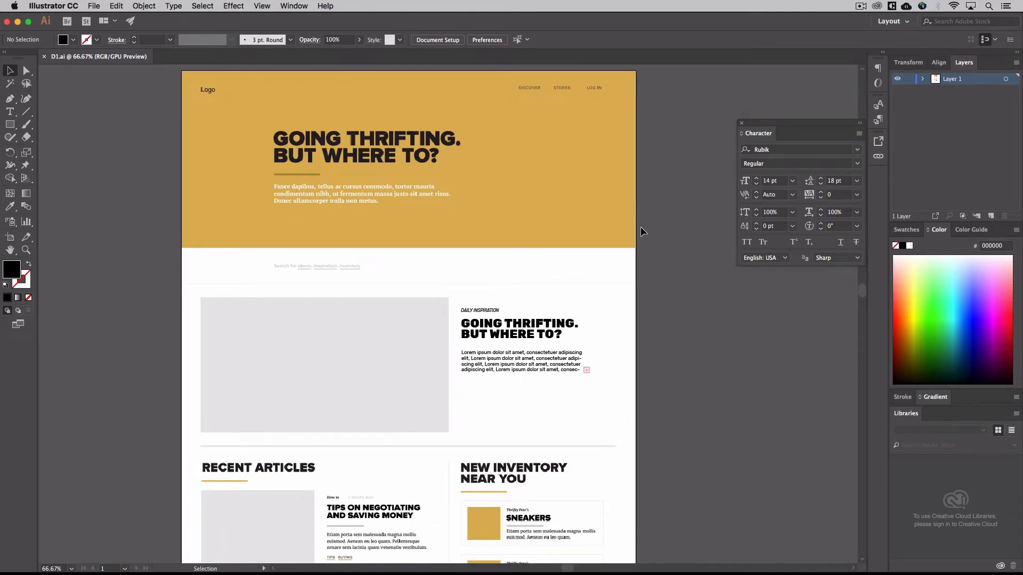
pyautogui.scroll(-2, 640, 226)
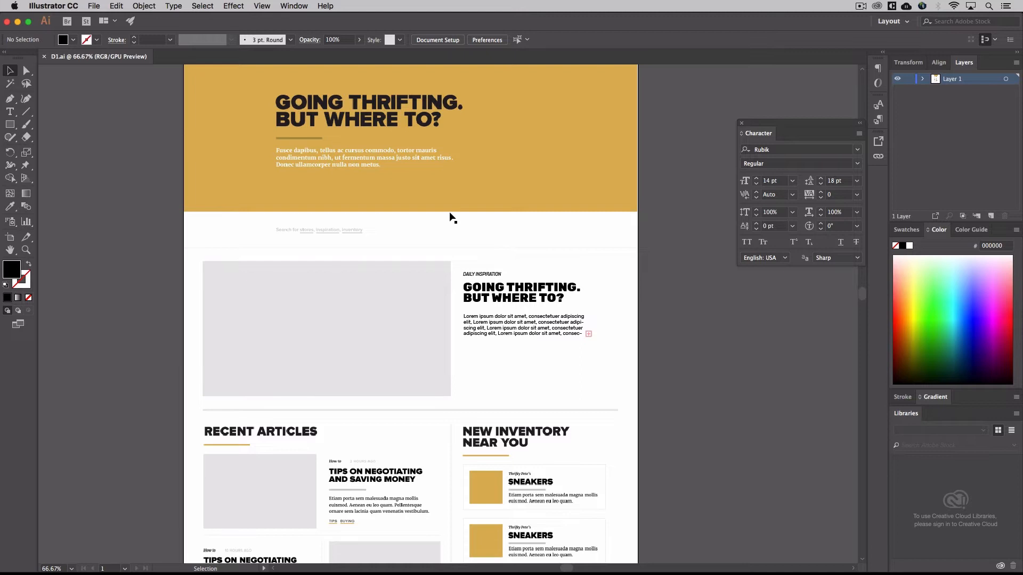
pyautogui.scroll(-1, 450, 217)
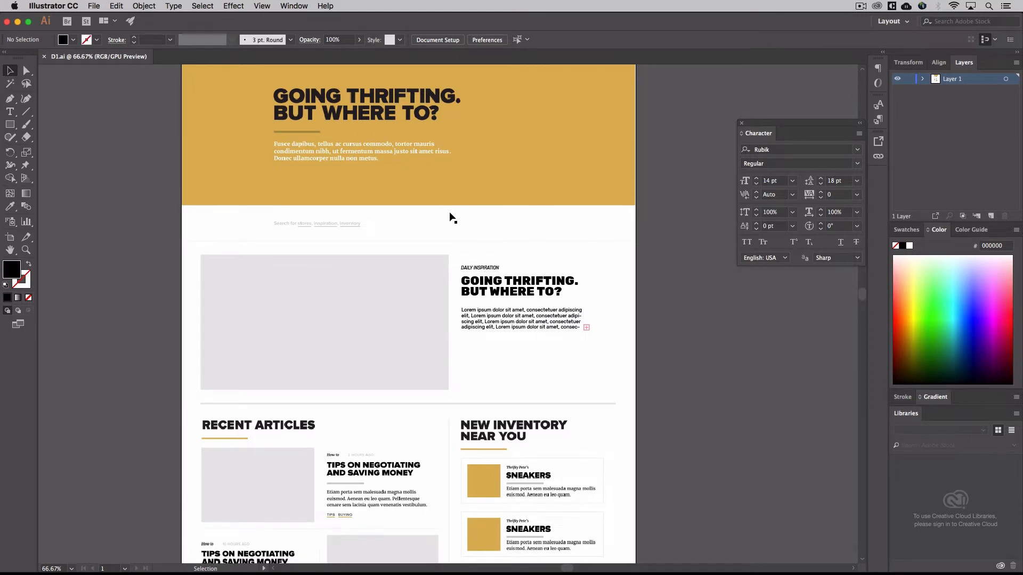
pyautogui.scroll(-4, 450, 218)
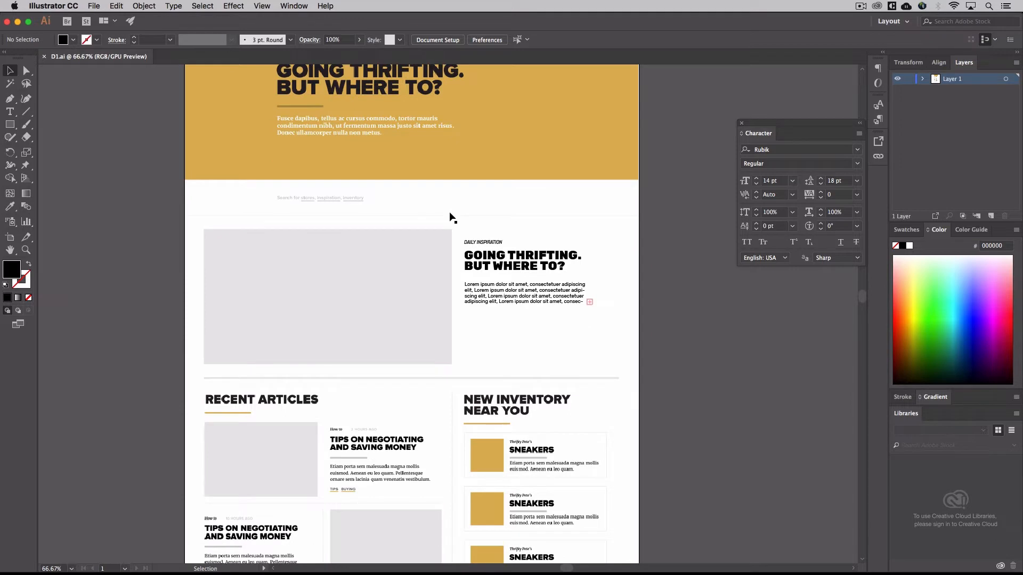
pyautogui.scroll(-5, 450, 217)
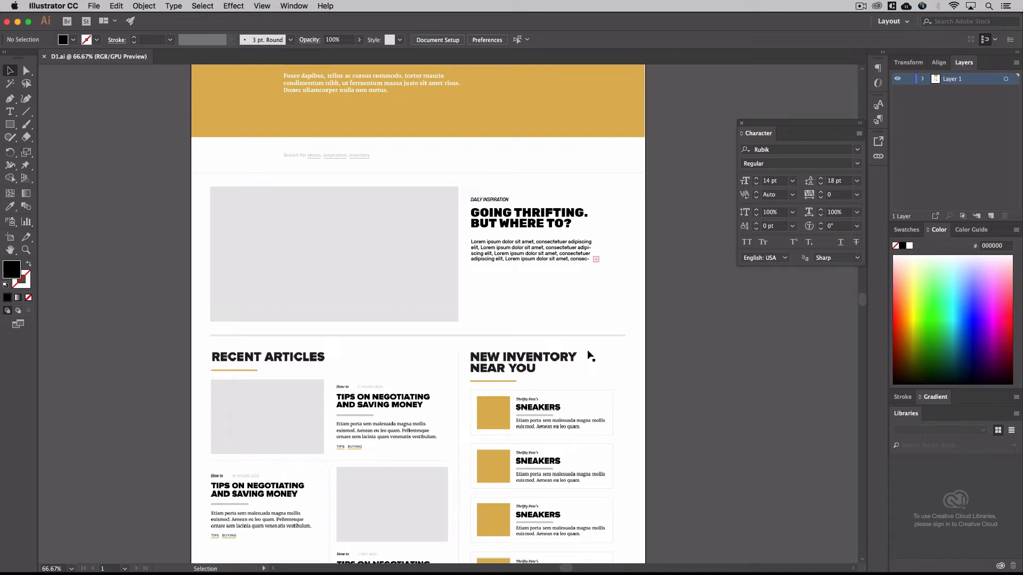
pyautogui.press('a')
pyautogui.press('super+1')
pyautogui.press('super+equal')
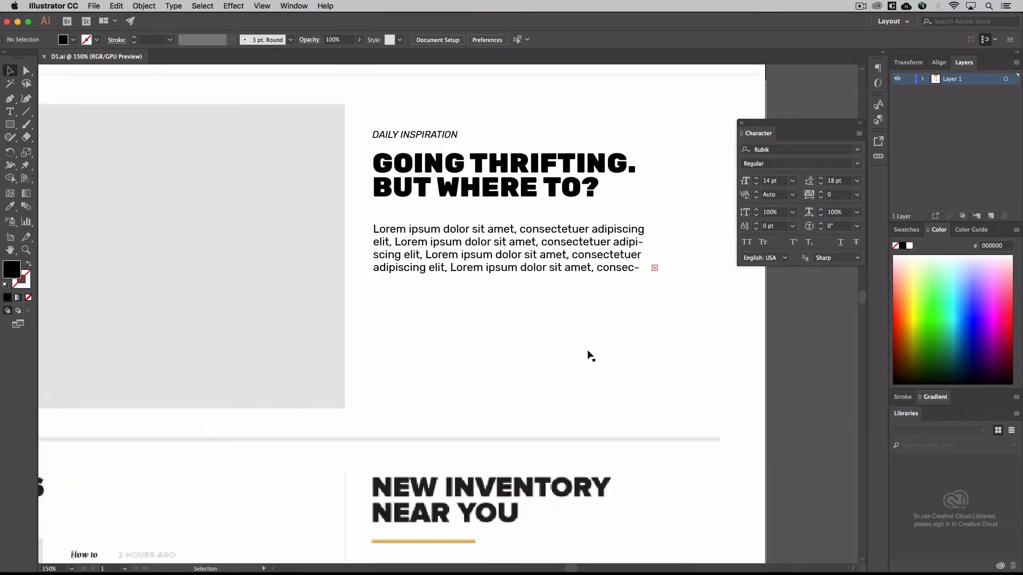
pyautogui.click(302, 5)
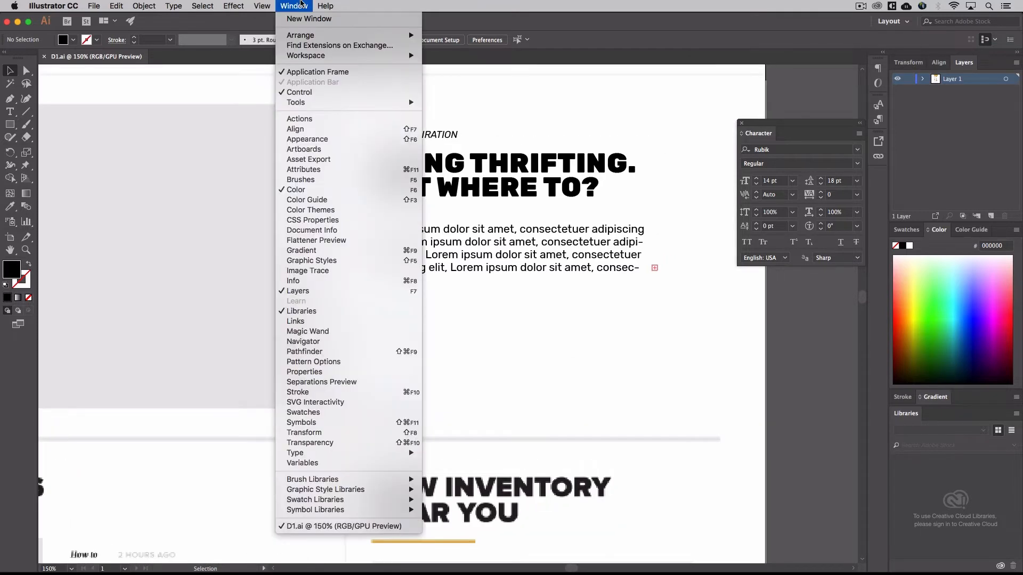
pyautogui.moveTo(326, 454)
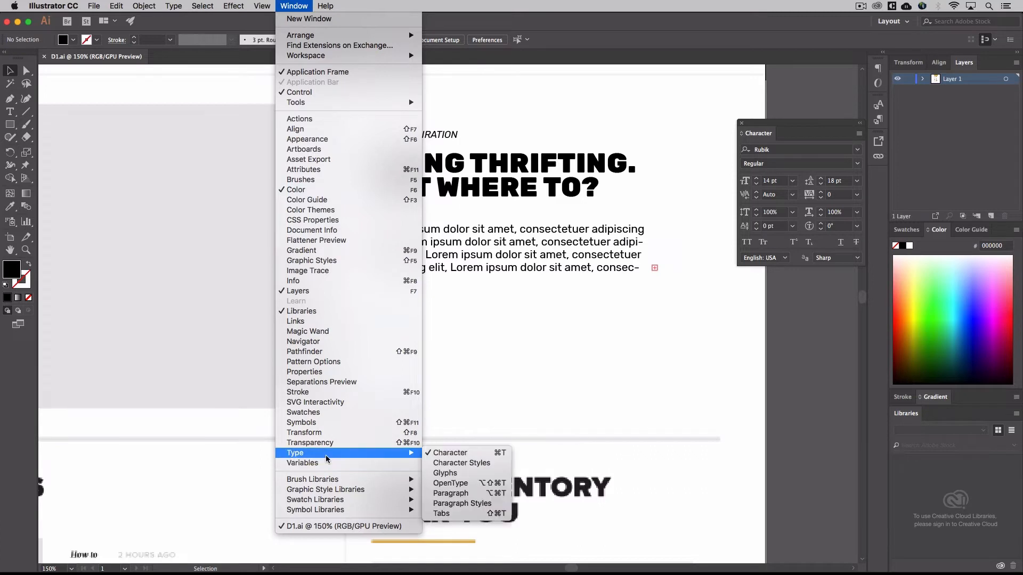
pyautogui.click(457, 503)
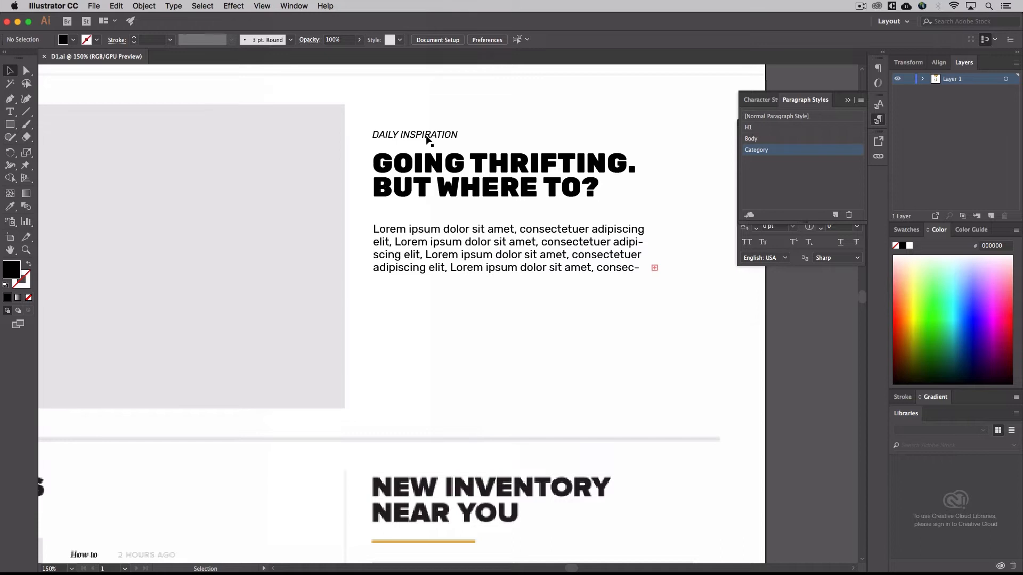
# Edit the H1 paragraph style used by the Going Thrifting heading, setting its font style to Bold and its size to 34 pt
pyautogui.click(436, 178)
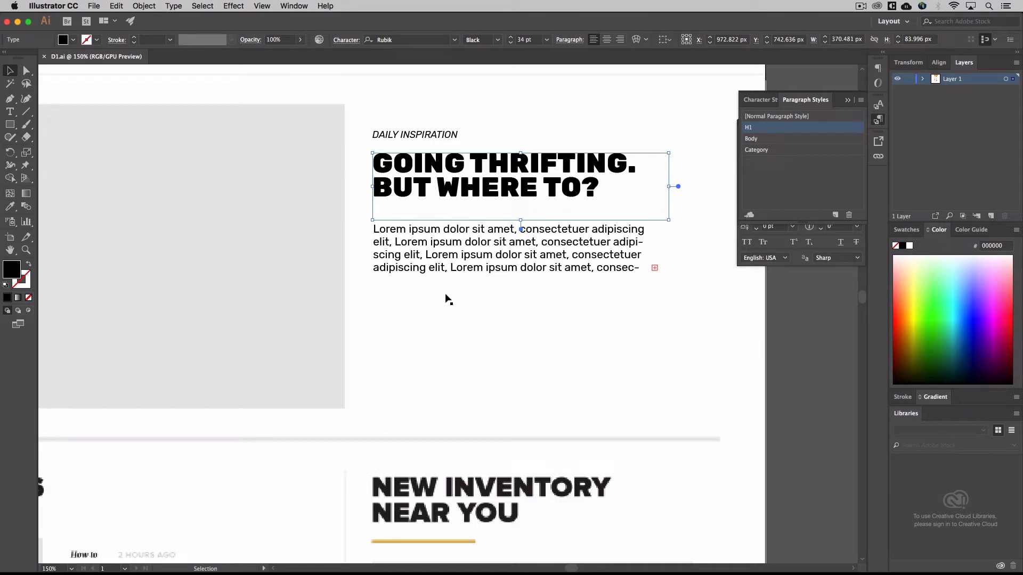
pyautogui.tripleClick(459, 197)
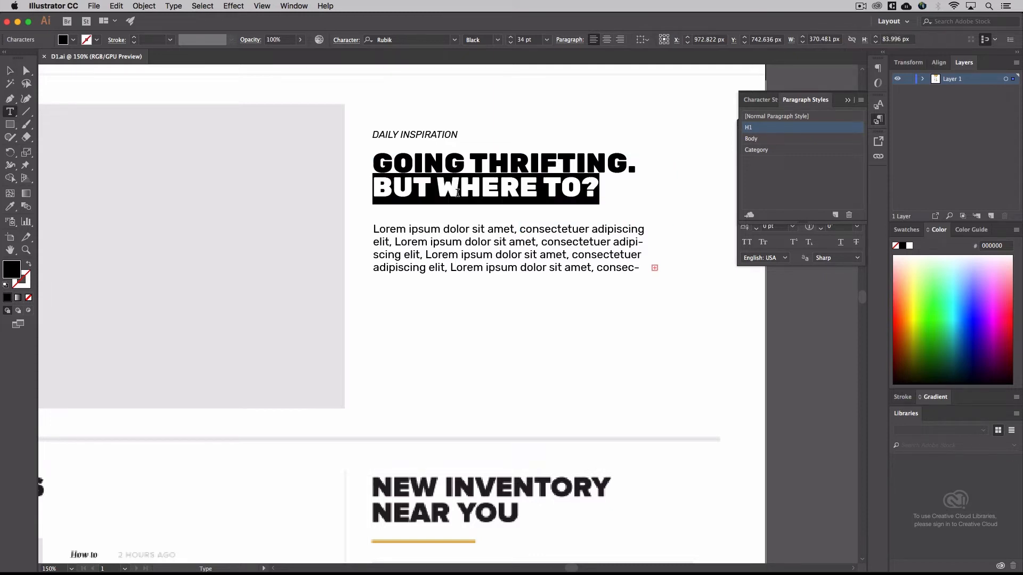
pyautogui.press('super+a')
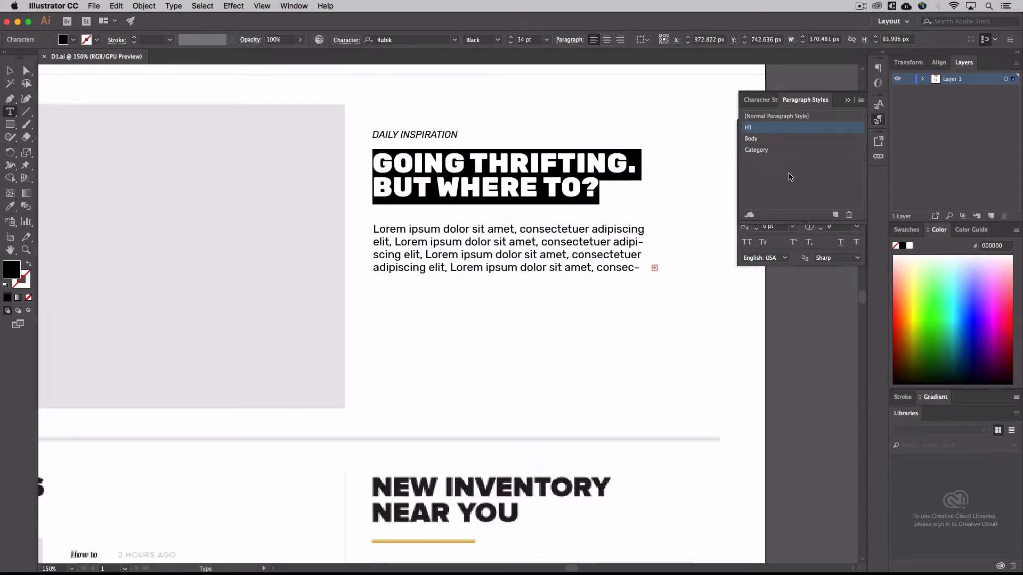
pyautogui.doubleClick(775, 128)
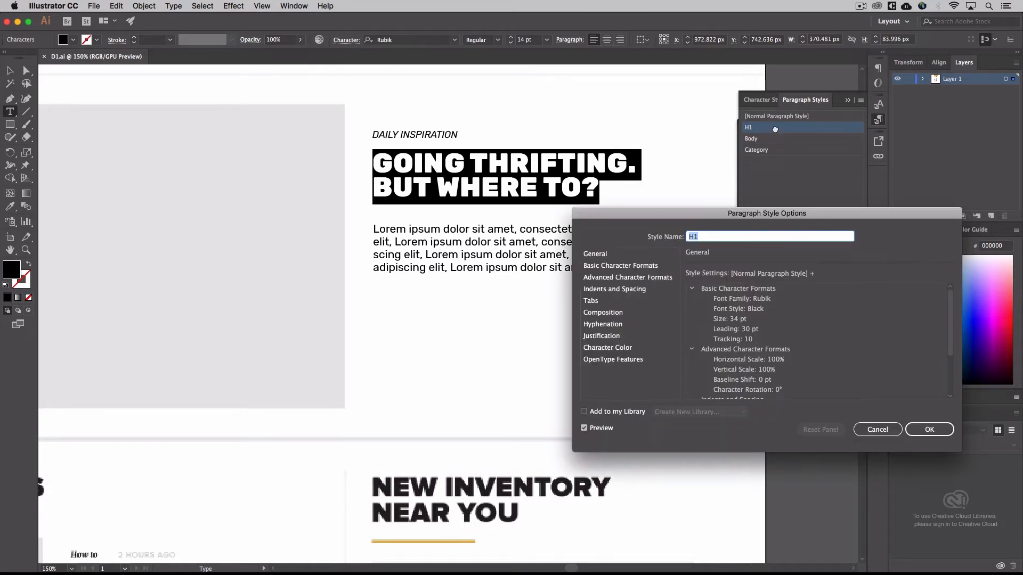
pyautogui.click(655, 266)
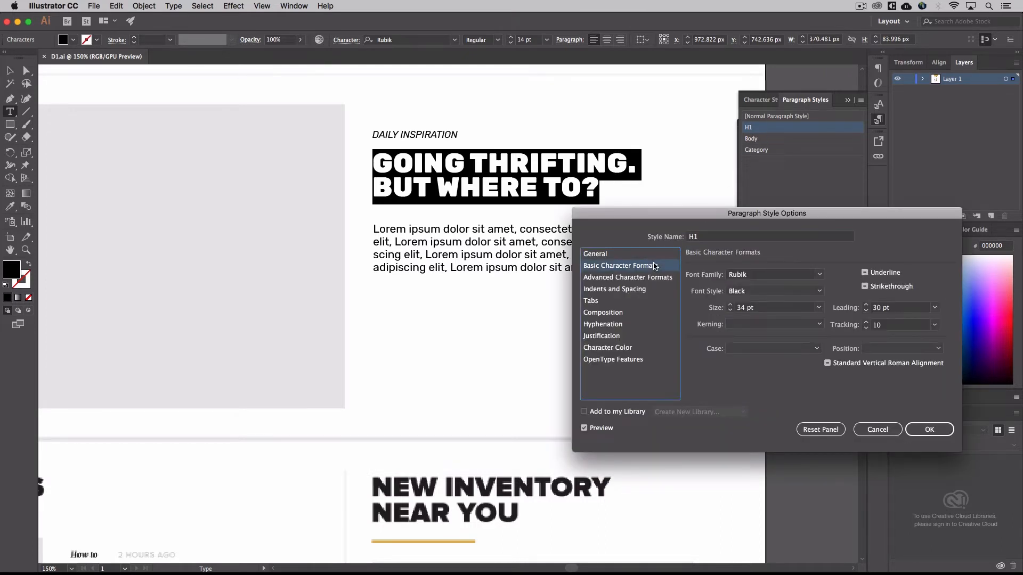
pyautogui.click(737, 294)
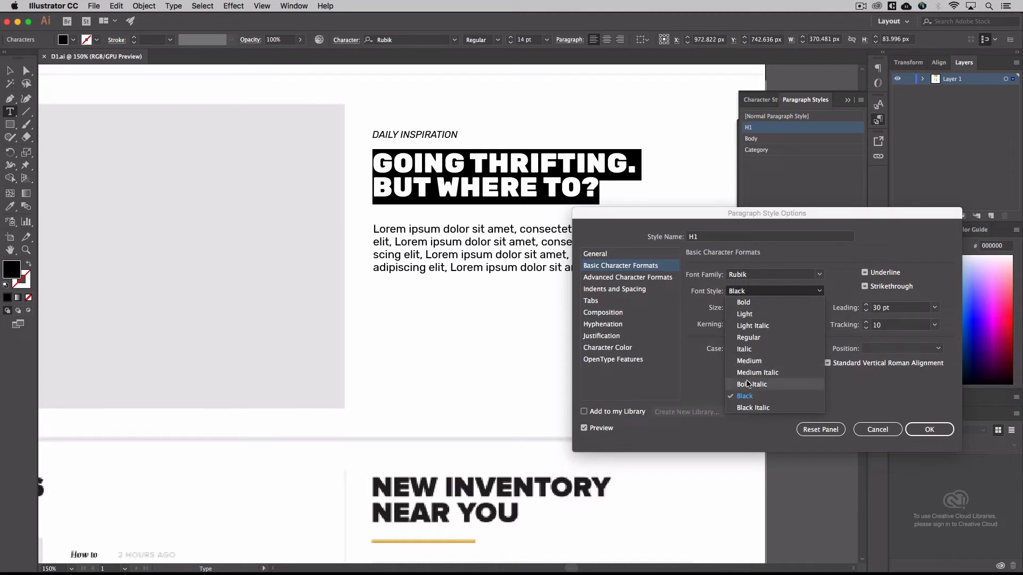
pyautogui.click(743, 302)
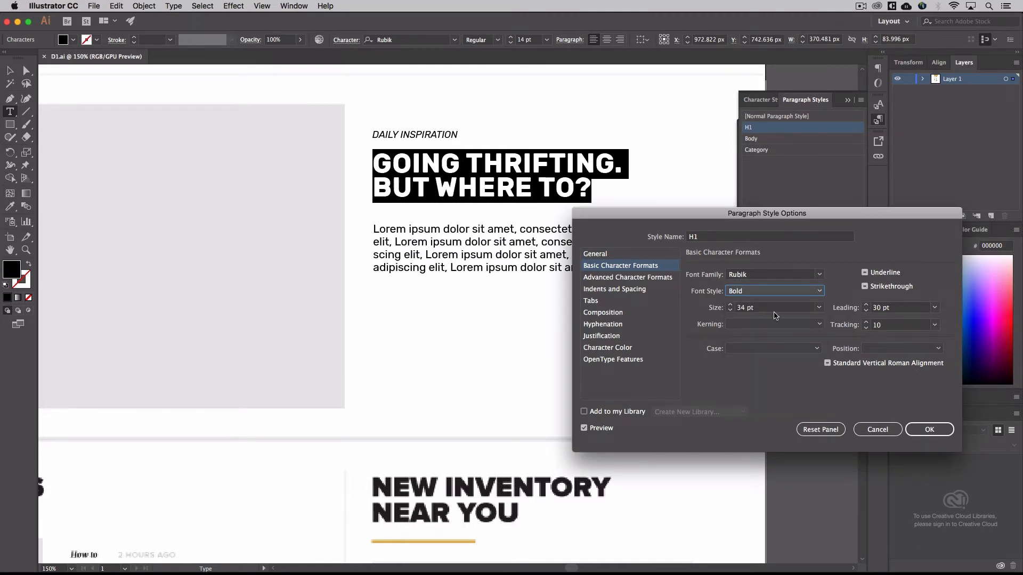
pyautogui.click(731, 306)
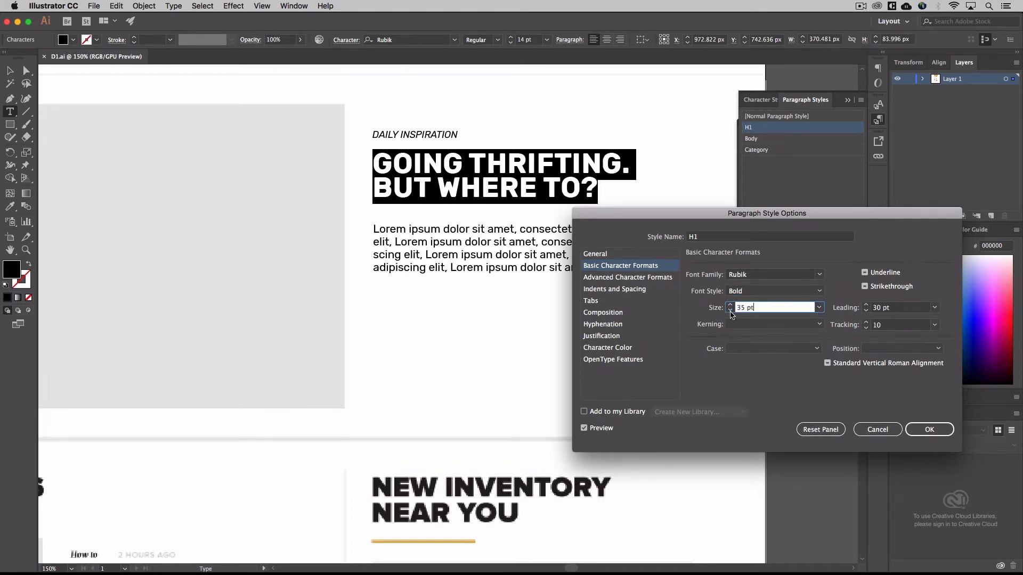
pyautogui.click(730, 310)
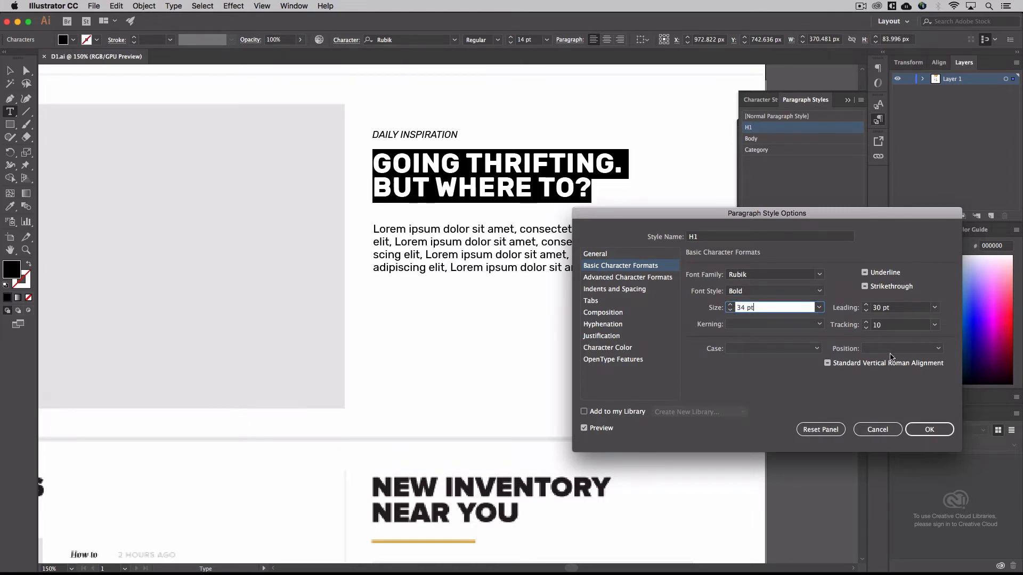
pyautogui.click(937, 433)
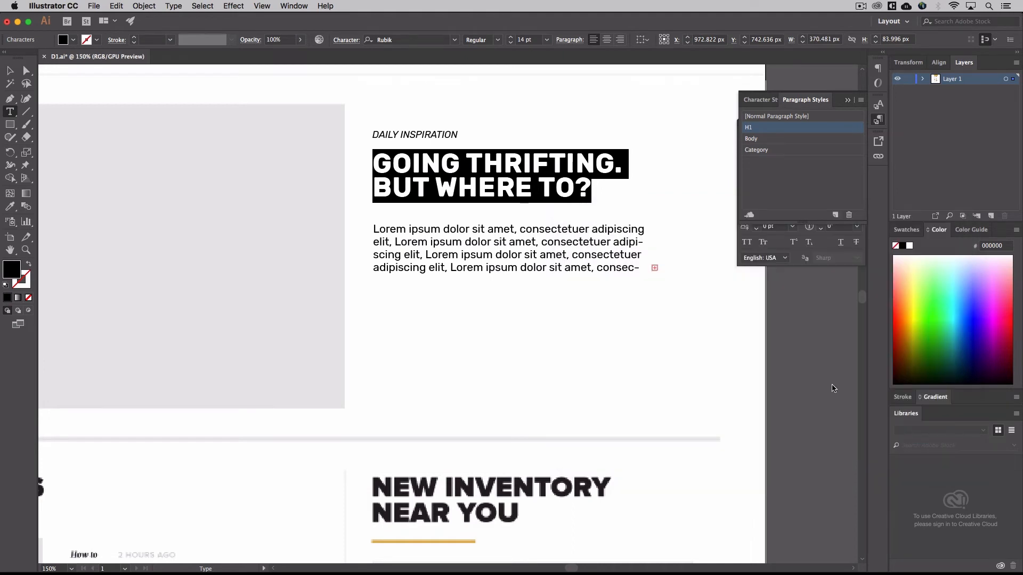
# Edit the Body paragraph style used by the lorem ipsum text, setting its font family to Karla and font style to Regular
pyautogui.click(532, 242)
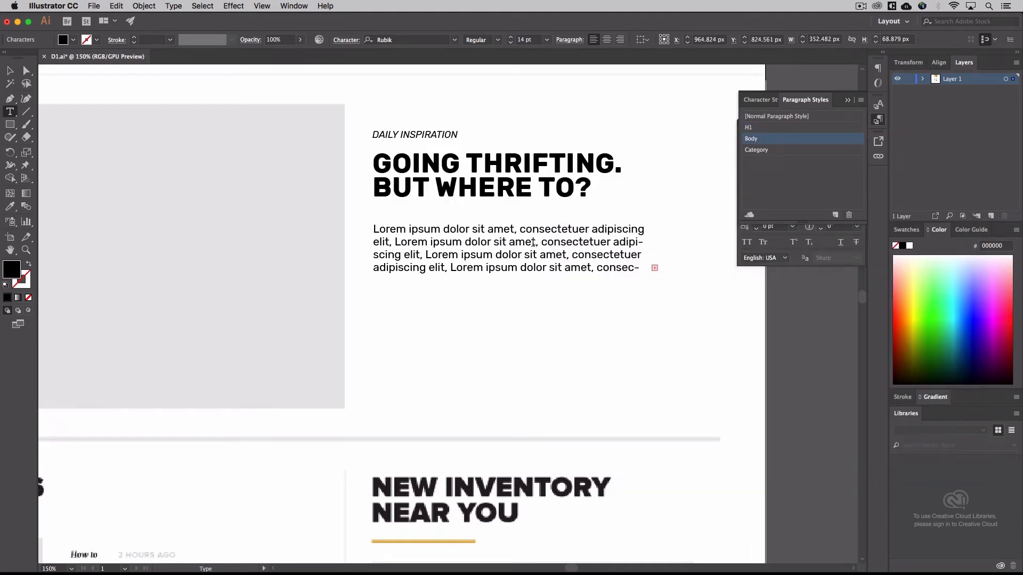
pyautogui.tripleClick(533, 242)
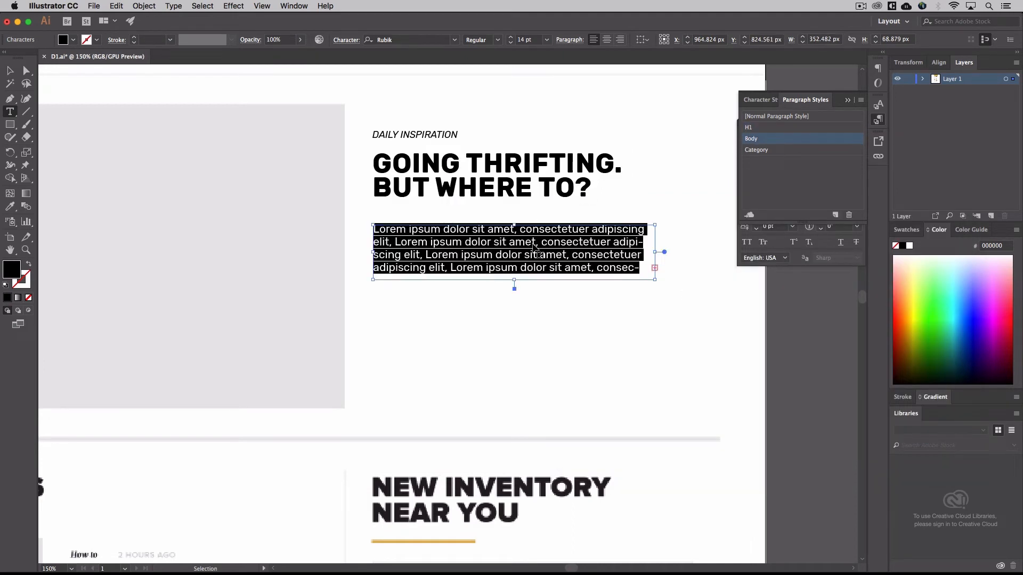
pyautogui.doubleClick(832, 139)
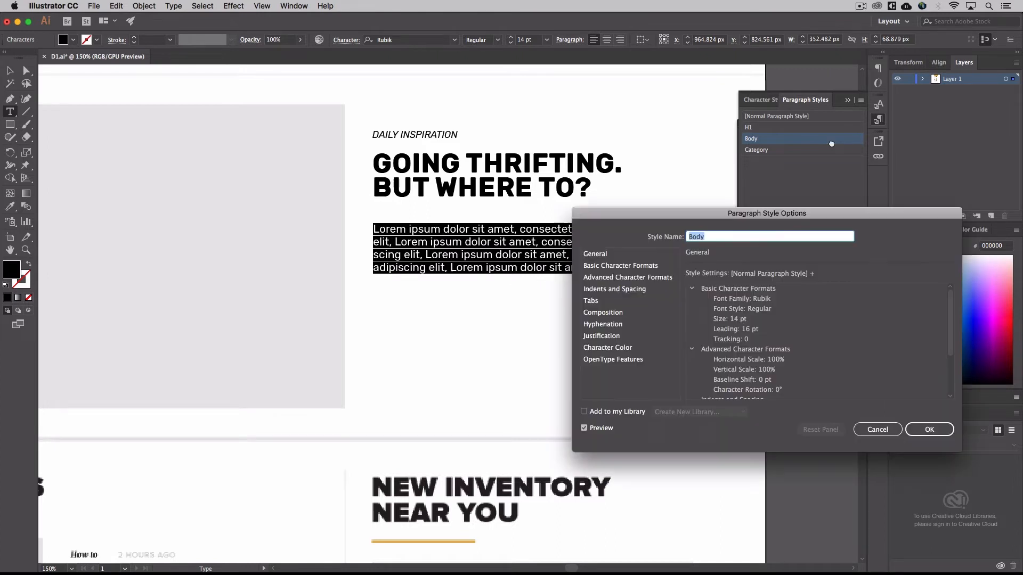
pyautogui.click(658, 266)
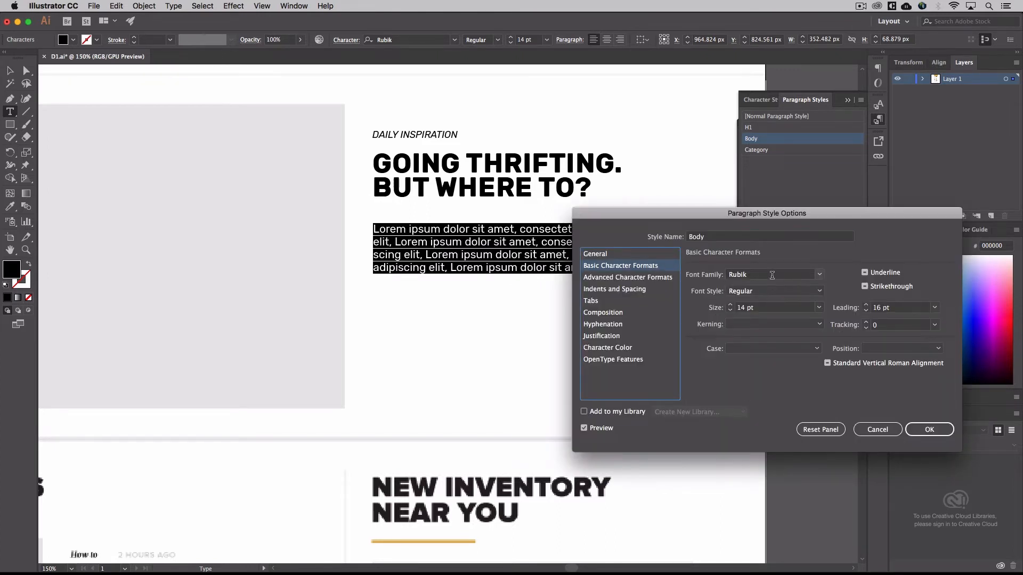
pyautogui.click(819, 274)
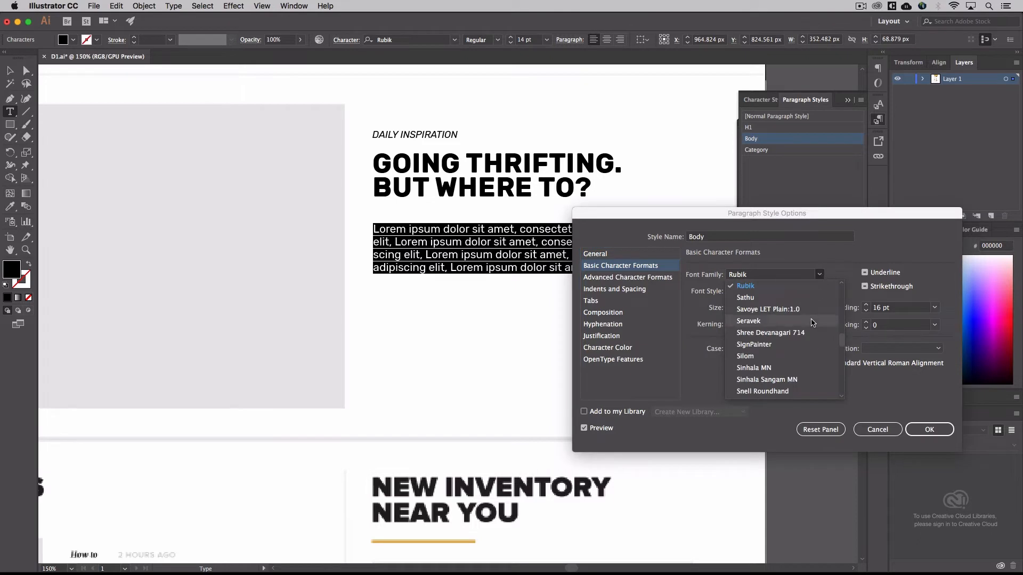
pyautogui.scroll(5, 811, 323)
pyautogui.scroll(5, 813, 323)
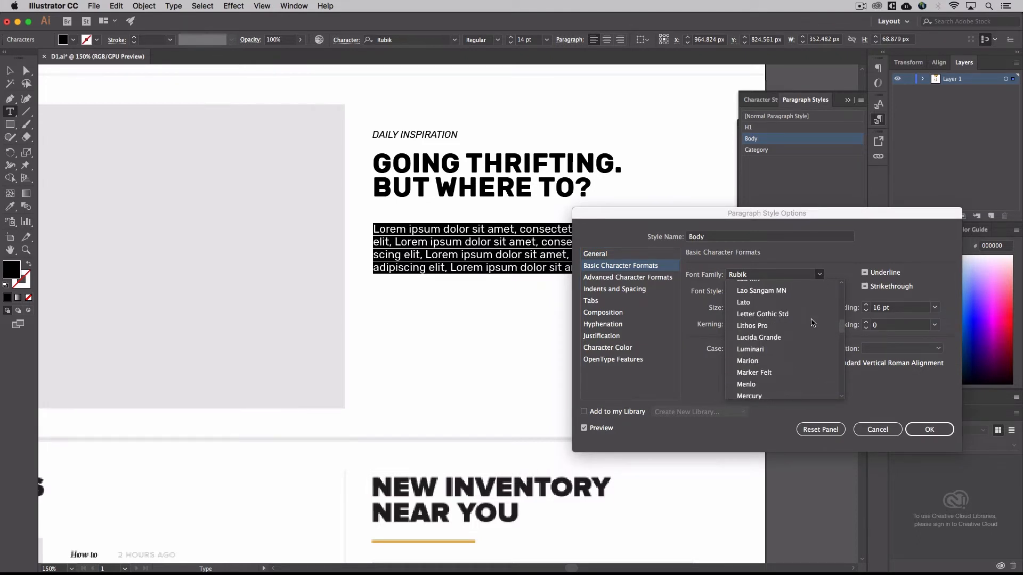
pyautogui.scroll(5, 813, 323)
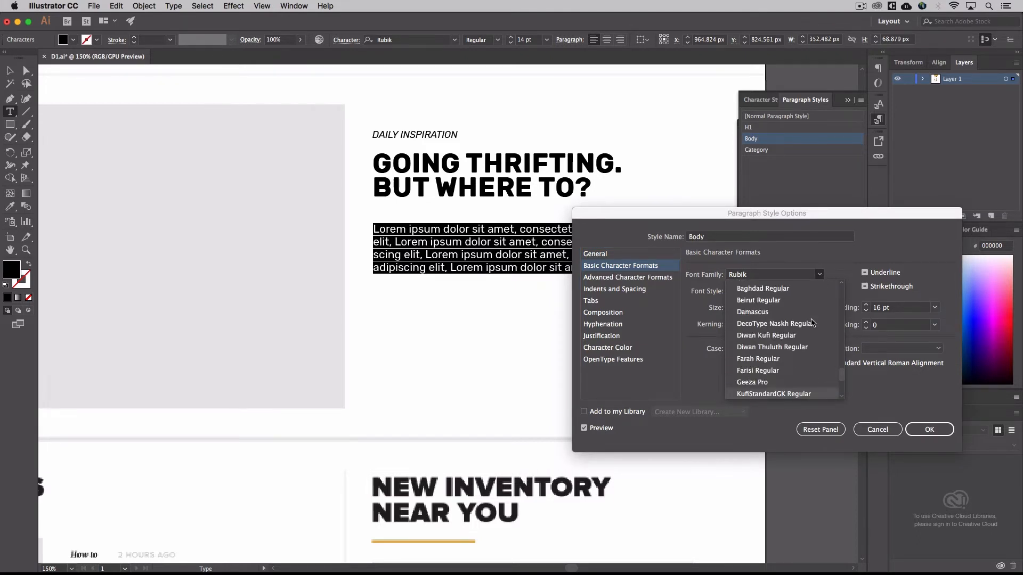
pyautogui.scroll(15, 813, 323)
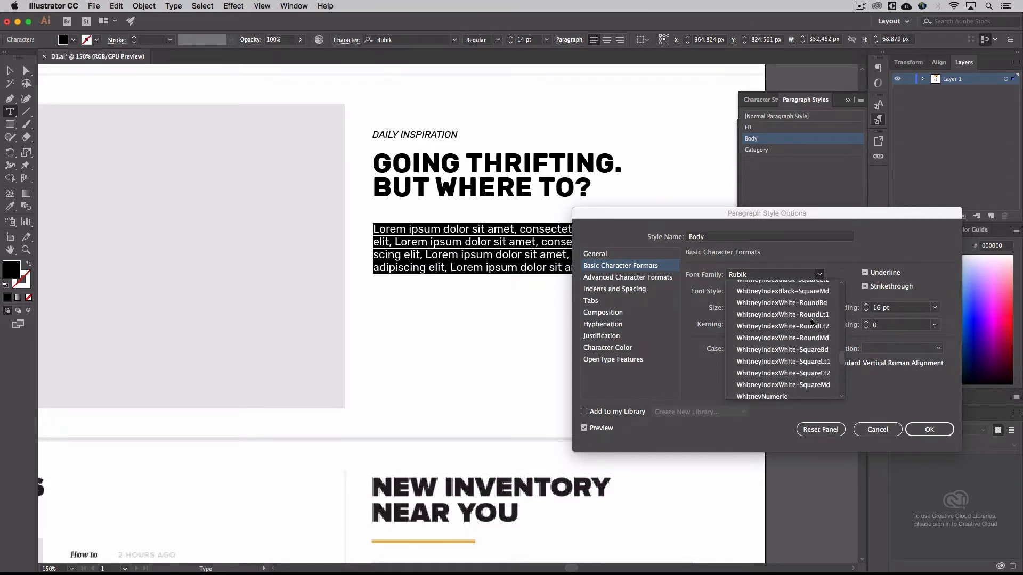
pyautogui.scroll(15, 813, 322)
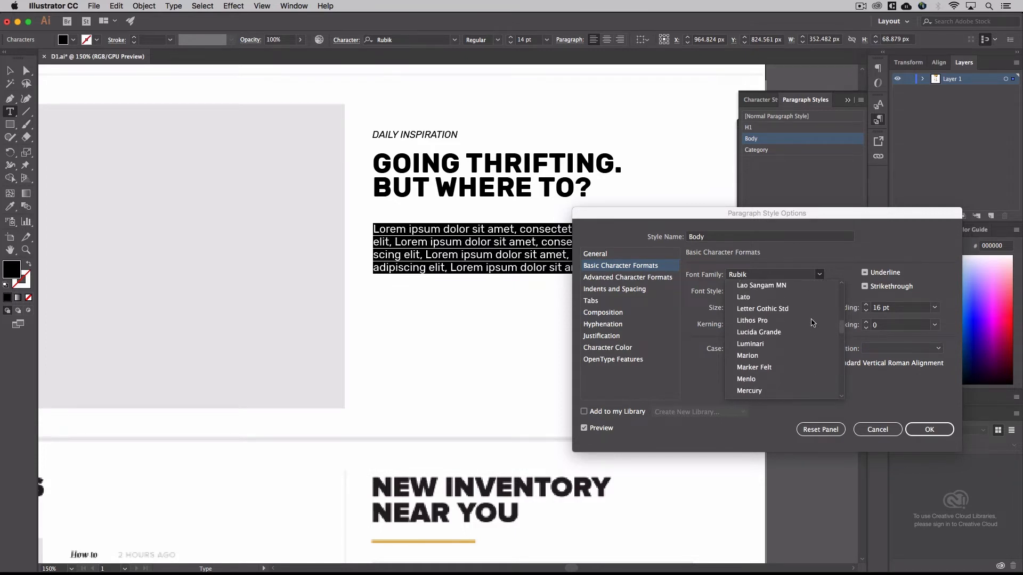
pyautogui.scroll(3, 812, 323)
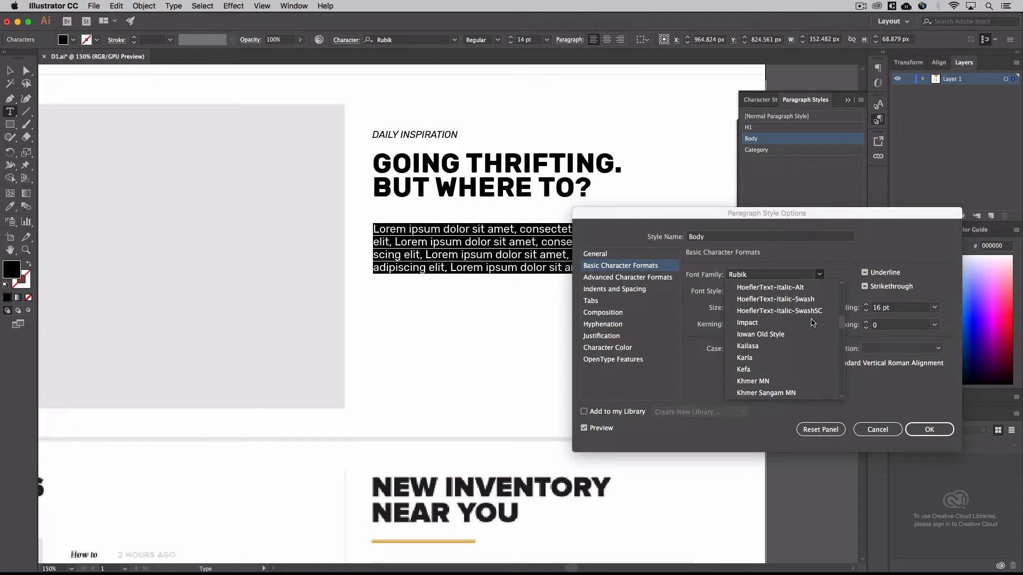
pyautogui.click(776, 358)
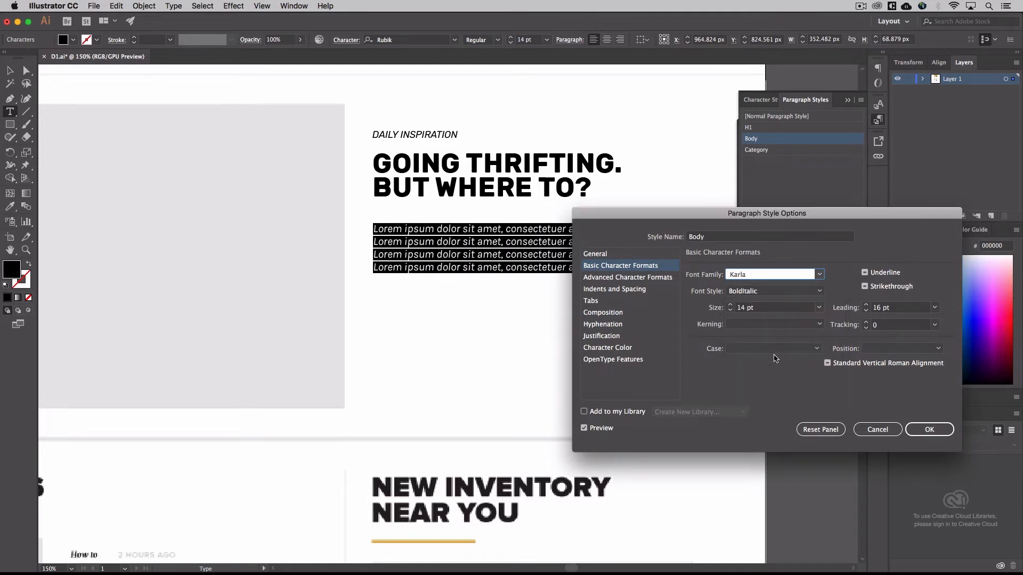
pyautogui.click(820, 292)
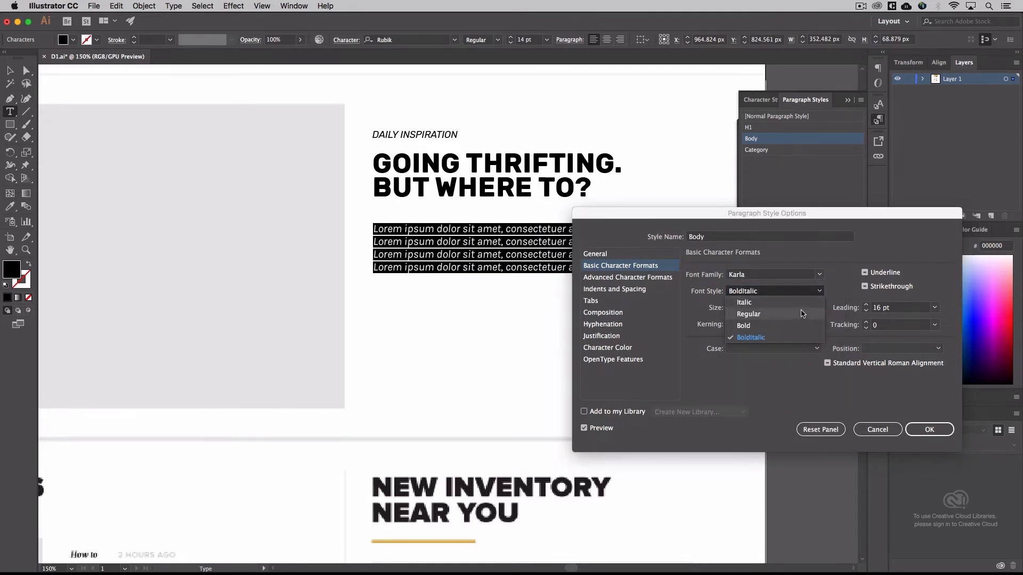
pyautogui.click(802, 313)
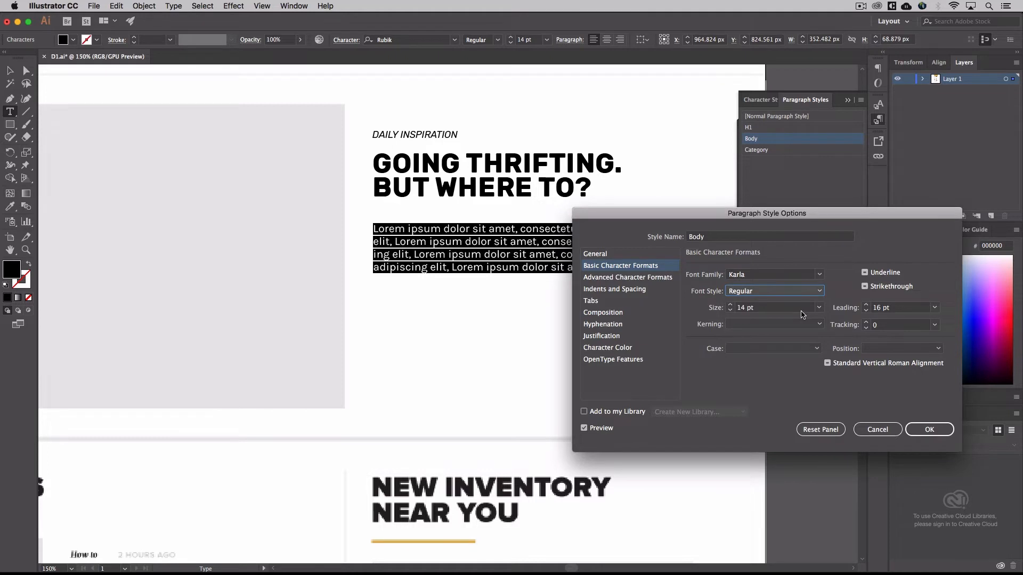
# Set the Body paragraph style's leading to 18 pt and apply the style changes
pyautogui.click(866, 306)
pyautogui.click(866, 306)
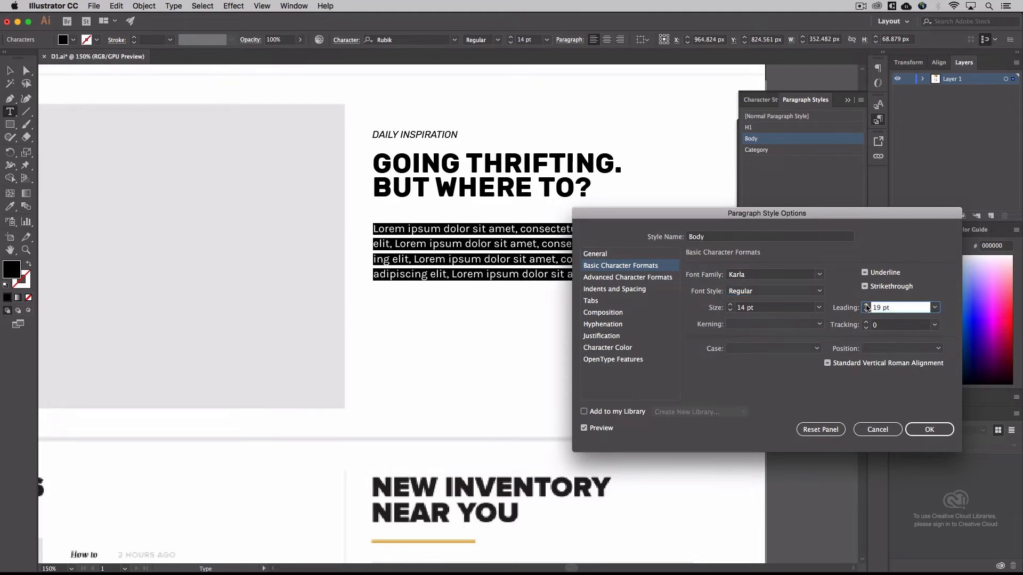
pyautogui.click(866, 305)
pyautogui.click(866, 311)
pyautogui.click(865, 311)
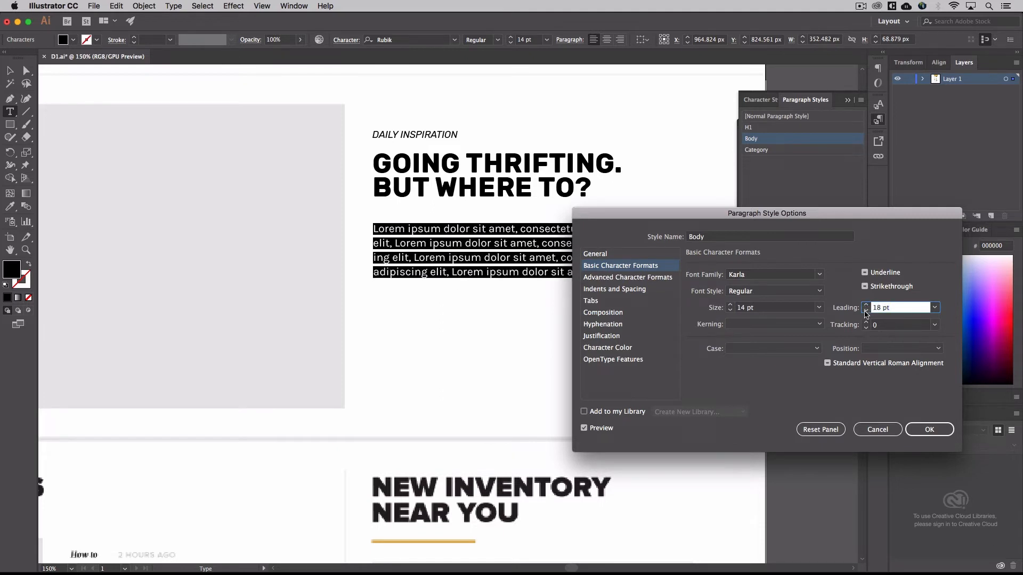
pyautogui.click(927, 433)
# Edit the Category paragraph style used by the Daily Inspiration label, setting its font family to Karla and font style to Italic
pyautogui.moveTo(459, 135); pyautogui.dragTo(372, 135)
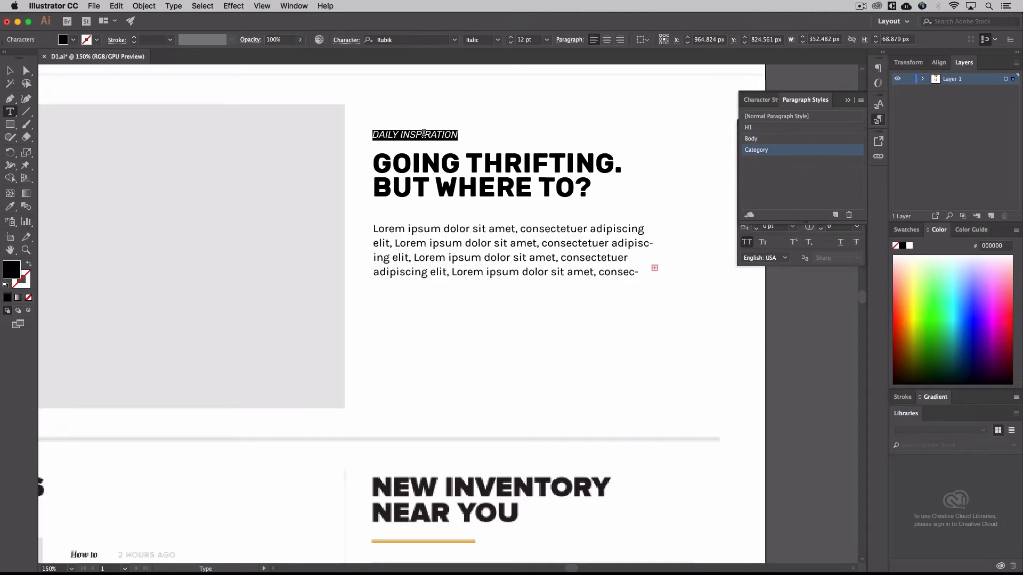
pyautogui.doubleClick(789, 151)
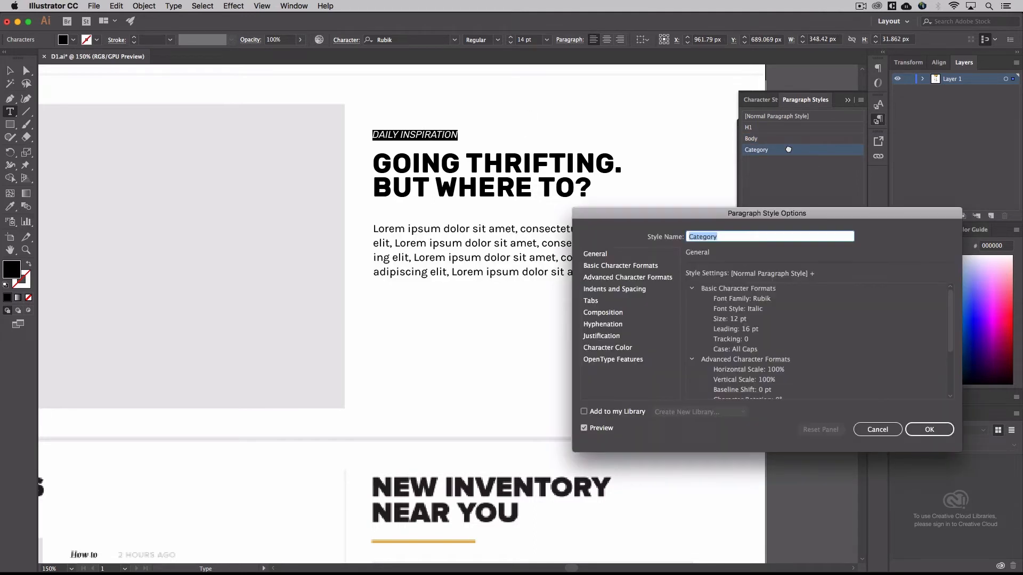
pyautogui.click(654, 268)
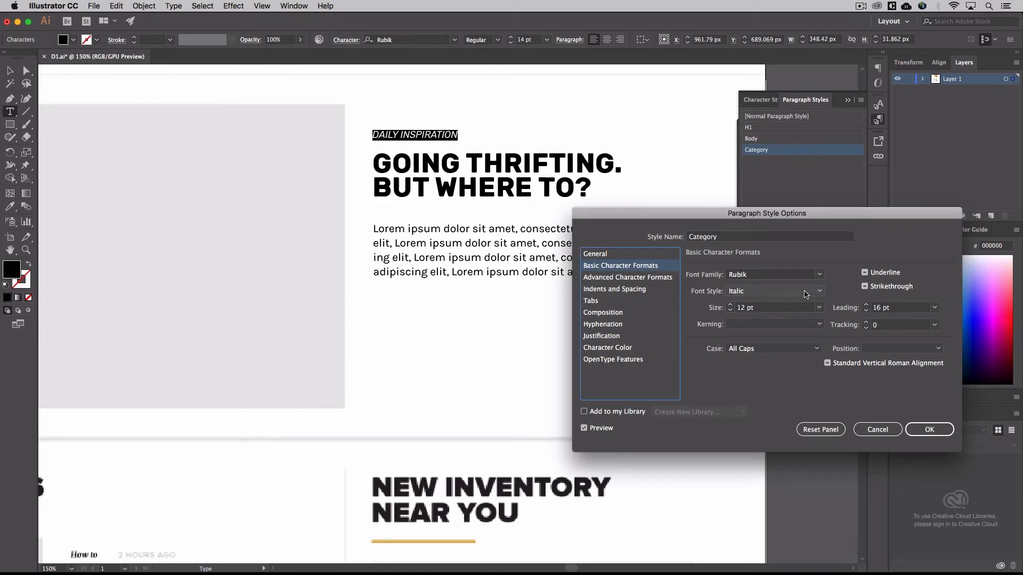
pyautogui.click(820, 276)
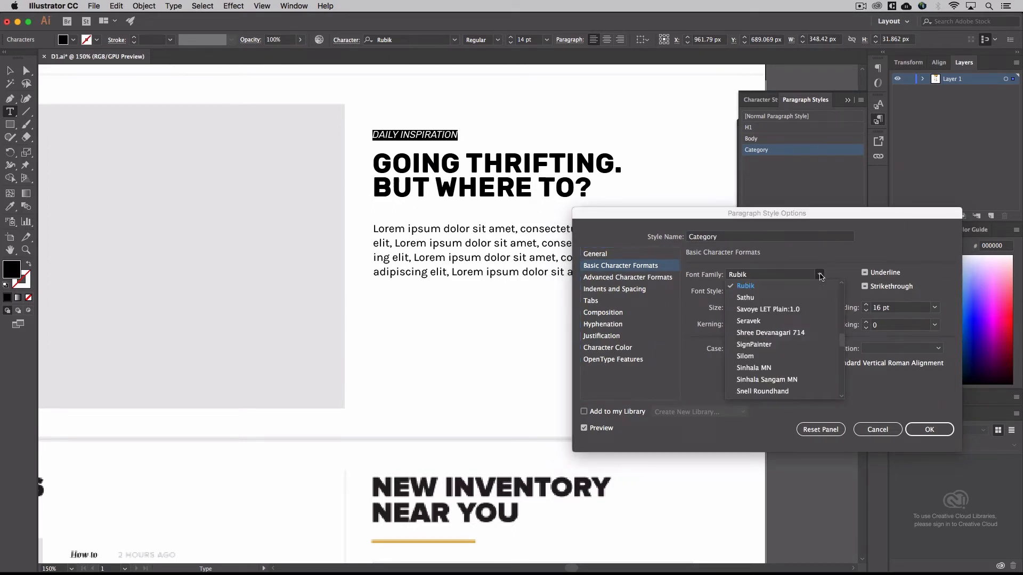
pyautogui.scroll(10, 795, 302)
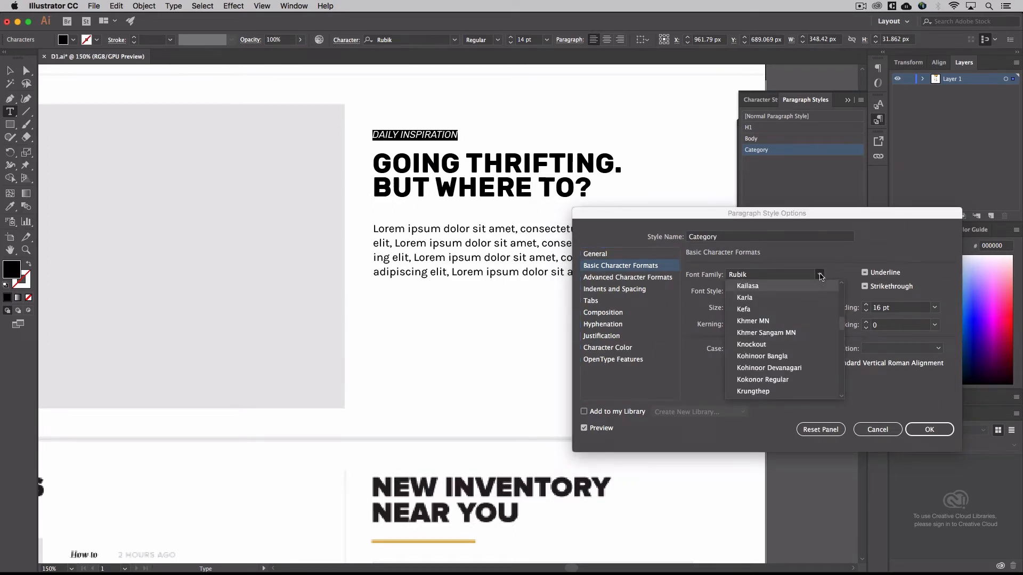
pyautogui.click(796, 298)
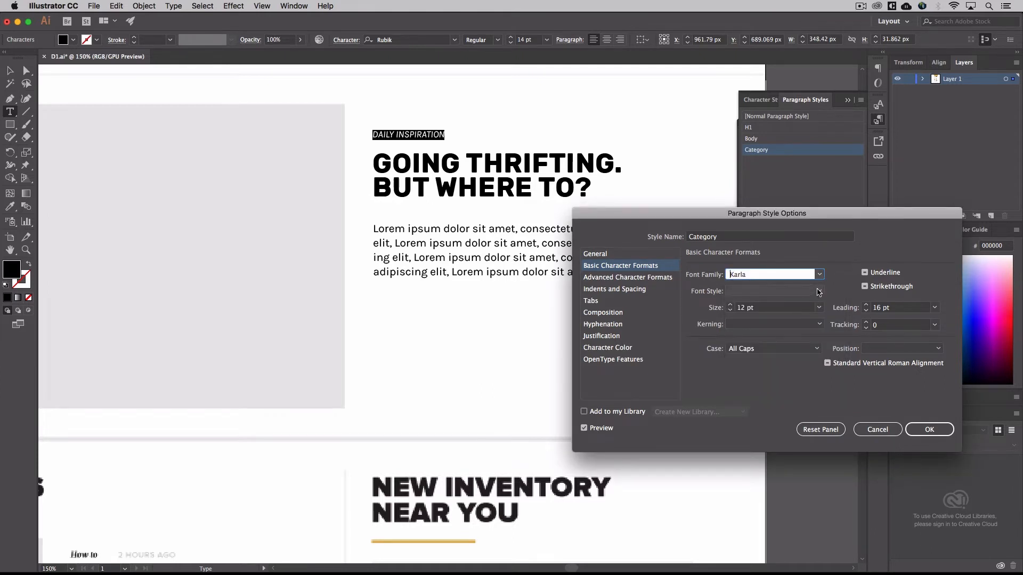
pyautogui.click(795, 292)
pyautogui.click(798, 304)
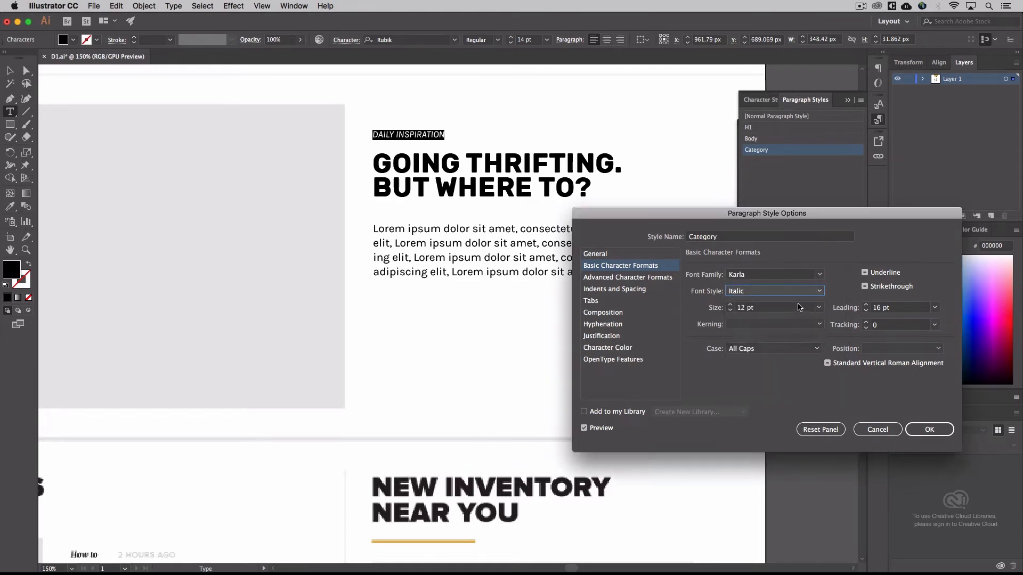
pyautogui.click(927, 435)
# Duplicate the lorem ipsum body text frame under the Going Thrifting heading twice, placing the copies beneath the original
pyautogui.click(10, 71)
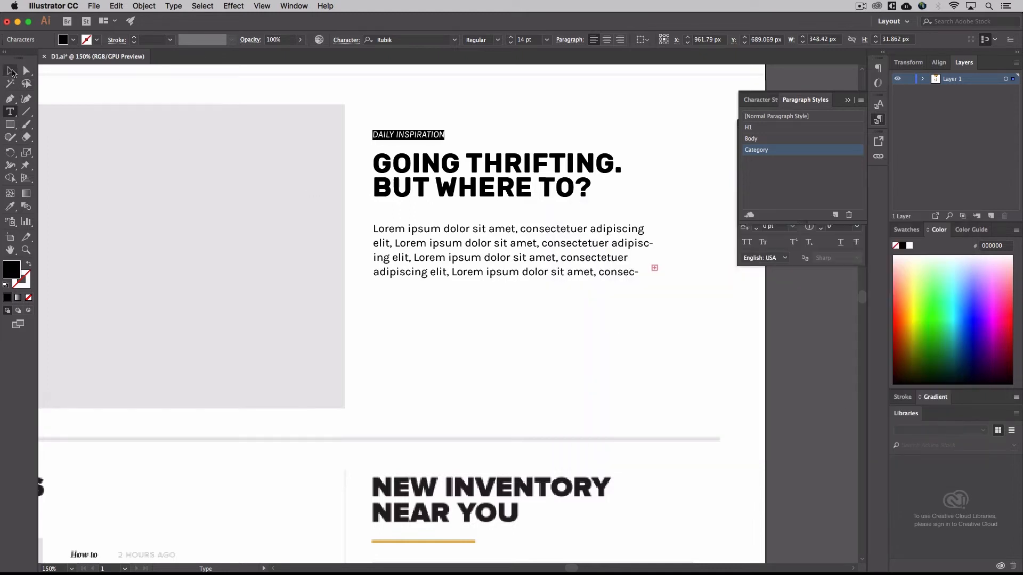
pyautogui.click(440, 184)
pyautogui.click(447, 239)
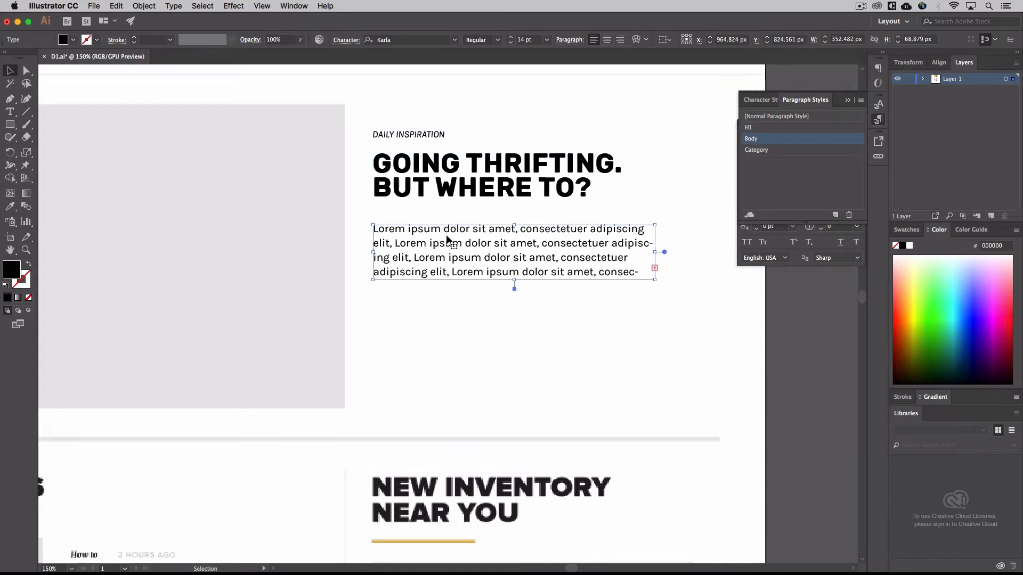
pyautogui.press('super+minus')
pyautogui.press('super+minus')
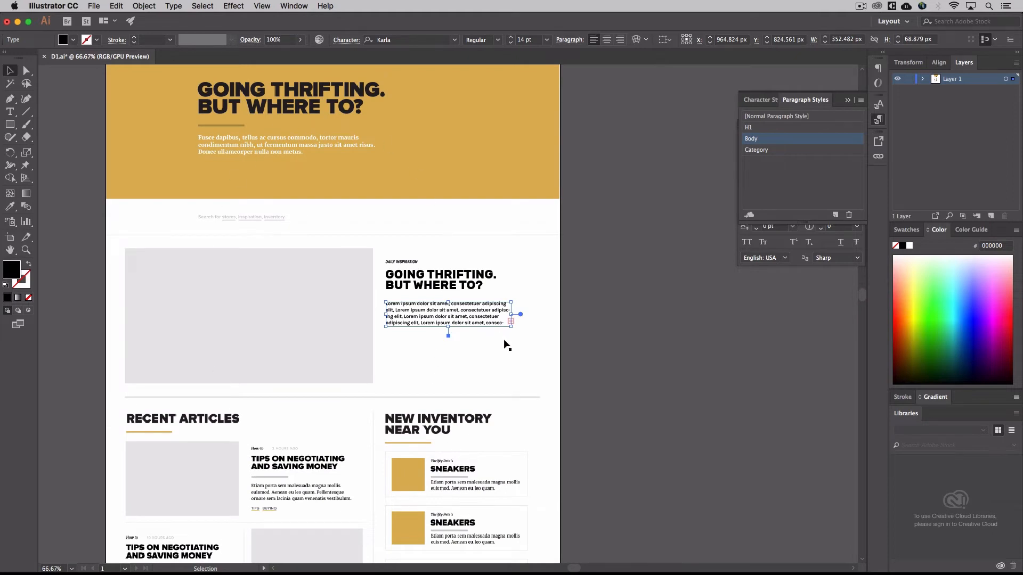
pyautogui.press('super+plus')
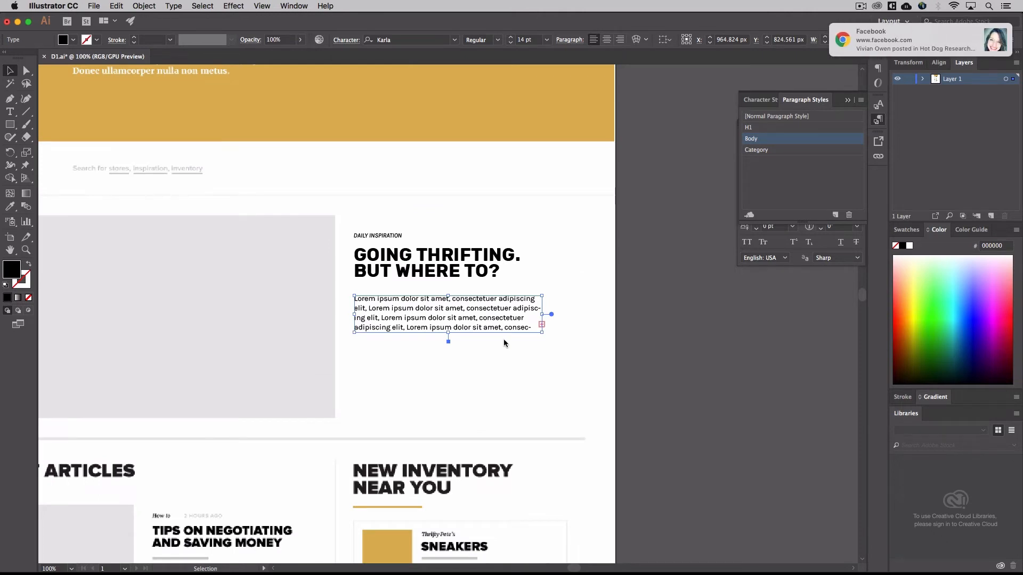
pyautogui.click(994, 33)
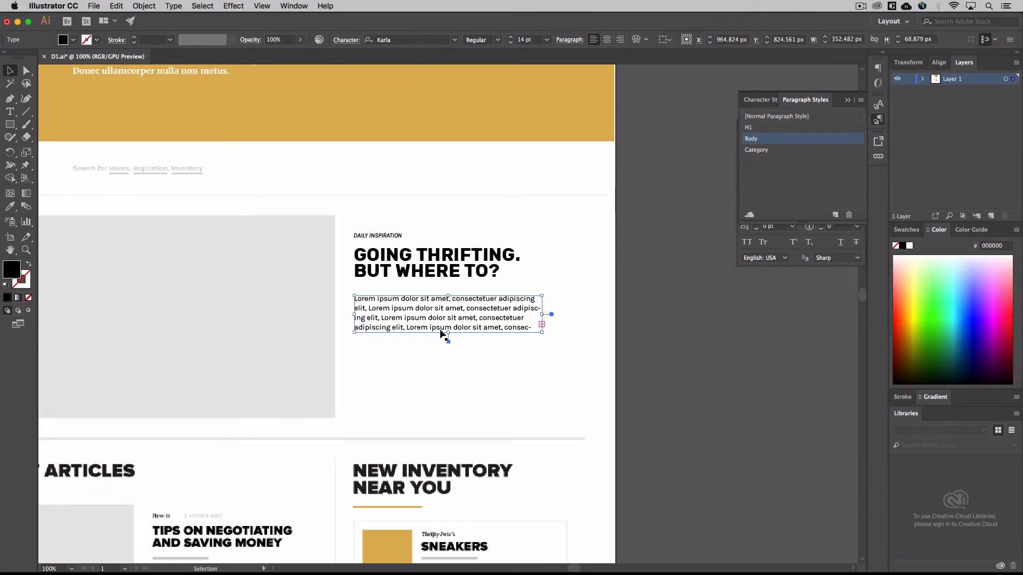
pyautogui.keyDown('alt'); pyautogui.keyDown('shift'); pyautogui.moveTo(441, 321); pyautogui.dragTo(442, 427); pyautogui.keyUp('shift'); pyautogui.keyUp('alt')
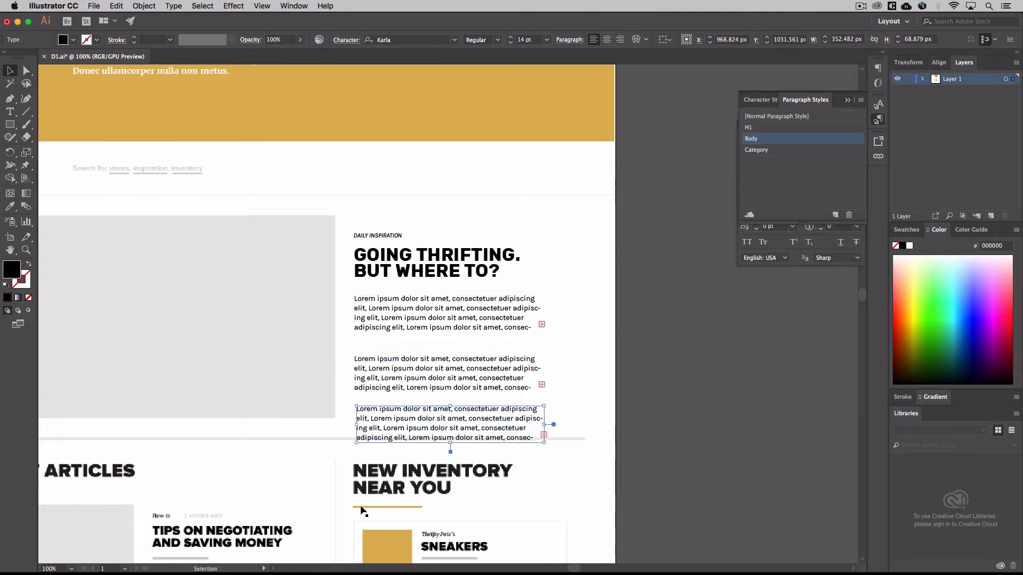
# Move one body text copy above the Tips on Negotiating article and the other beside the first Sneakers item, and deselect
pyautogui.scroll(-3, 337, 519)
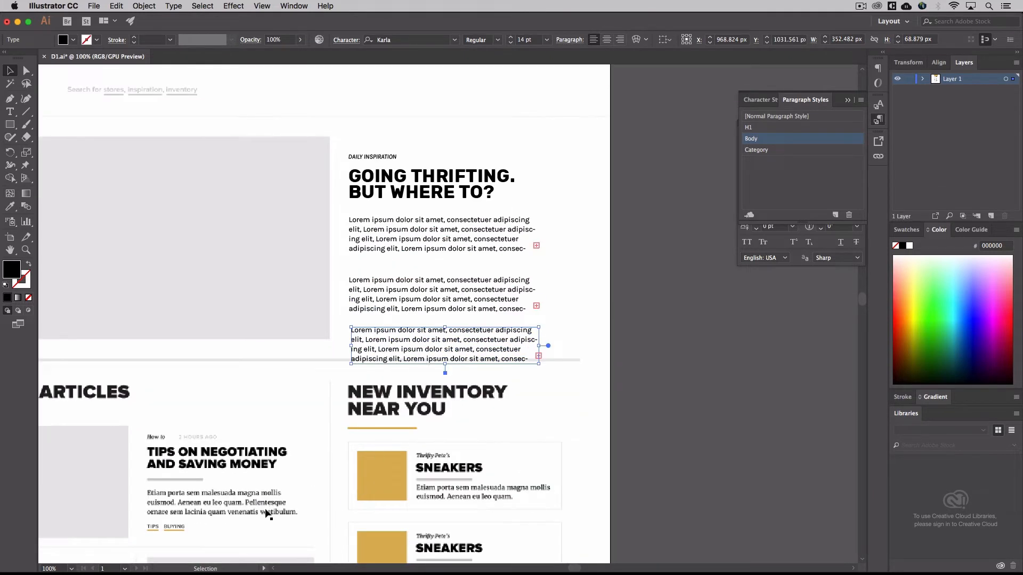
pyautogui.moveTo(412, 343); pyautogui.dragTo(205, 417)
pyautogui.moveTo(403, 308); pyautogui.dragTo(548, 463)
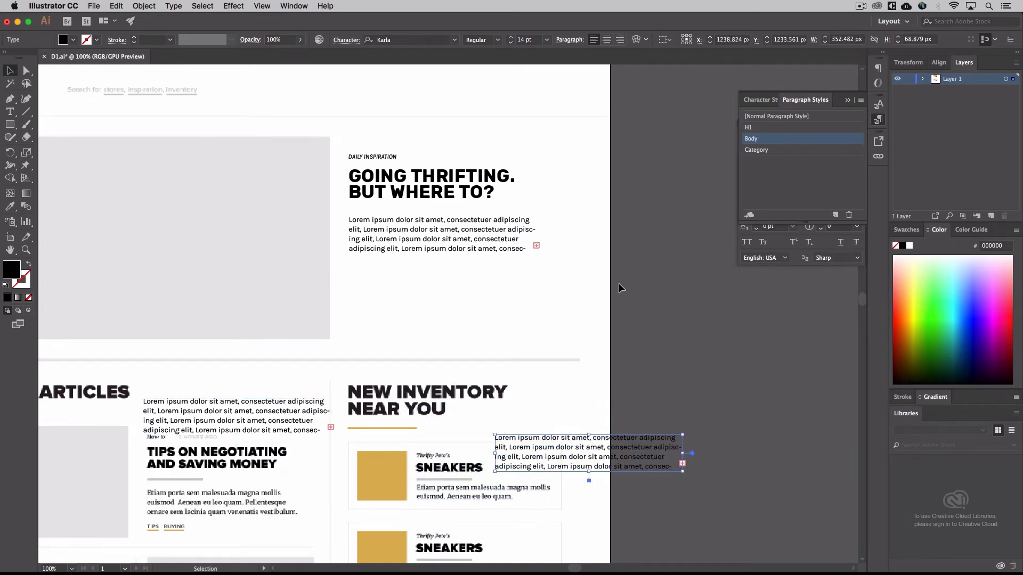
pyautogui.click(645, 319)
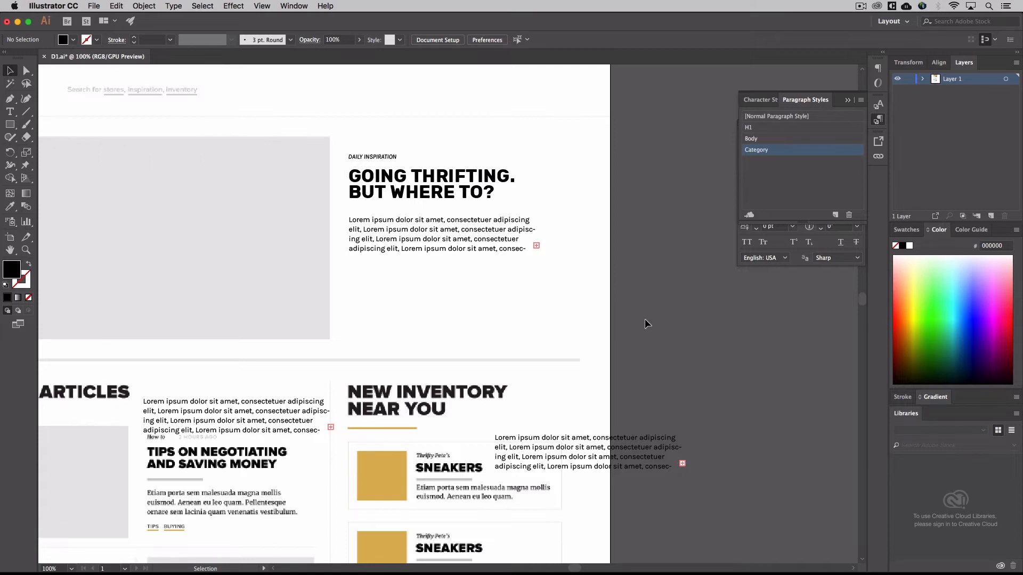
# Set the Body paragraph style's font size to 12 pt and apply the change
pyautogui.doubleClick(780, 140)
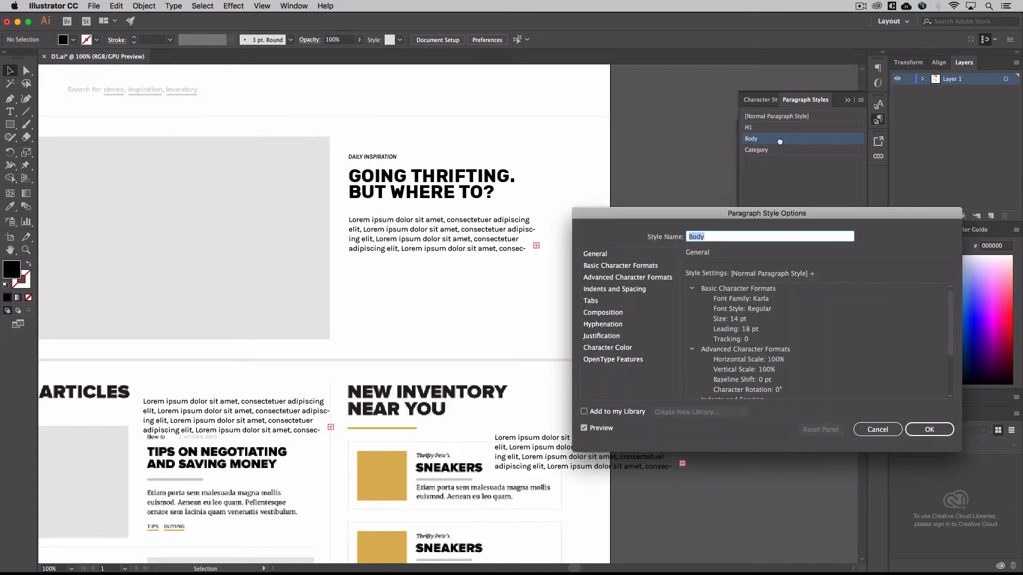
pyautogui.click(640, 269)
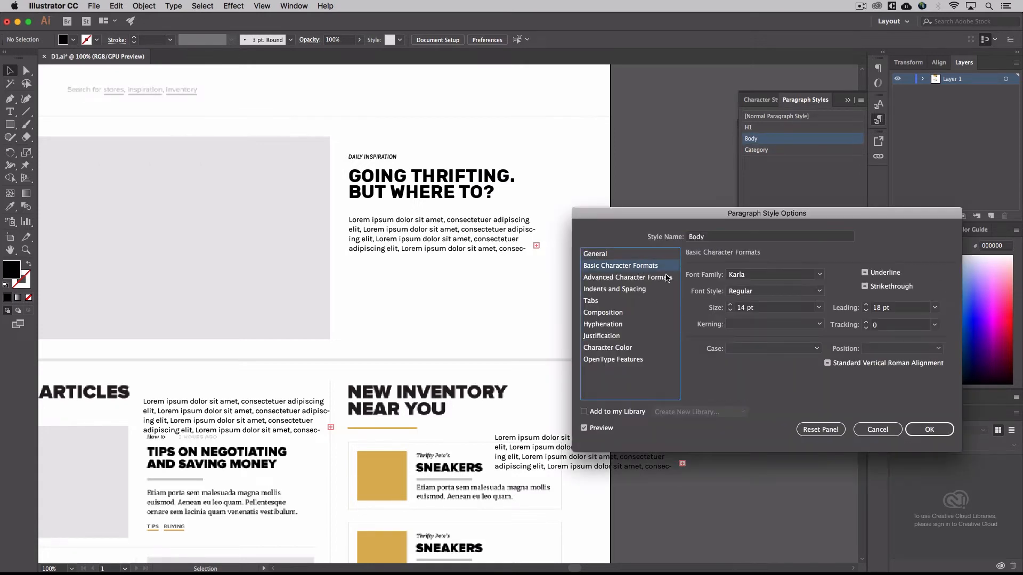
pyautogui.click(730, 310)
pyautogui.click(730, 310)
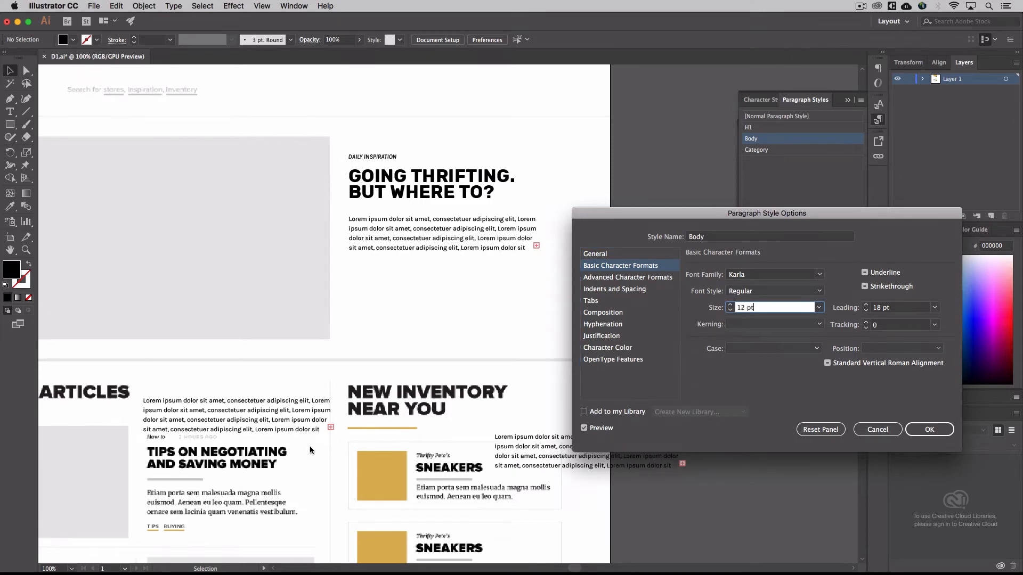
pyautogui.click(731, 305)
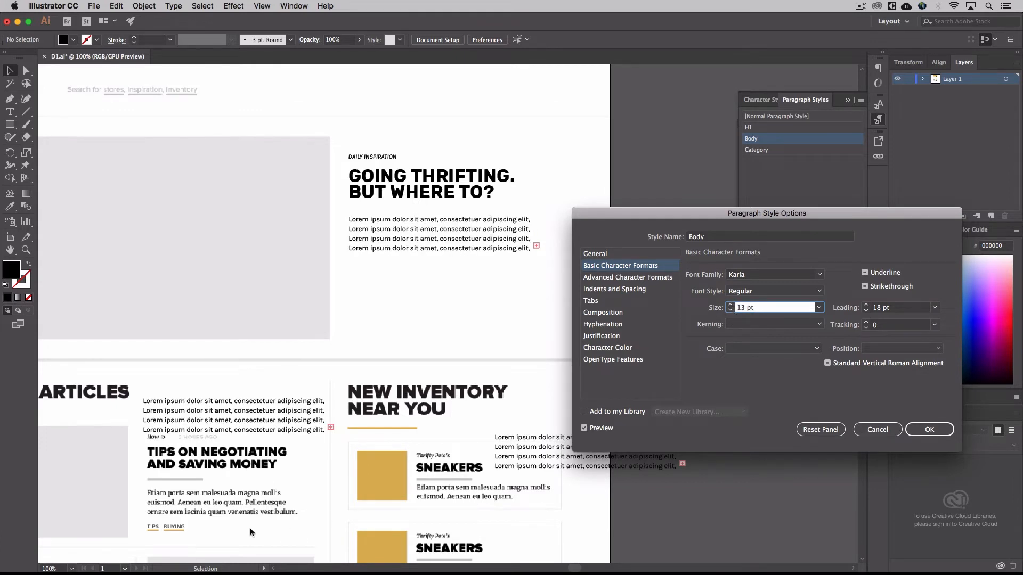
pyautogui.click(730, 310)
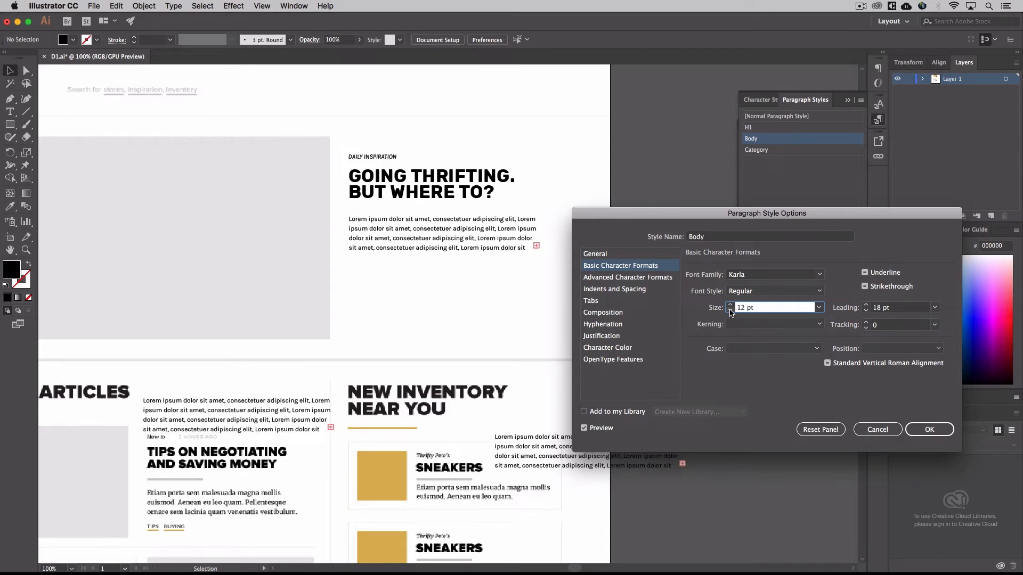
pyautogui.click(937, 431)
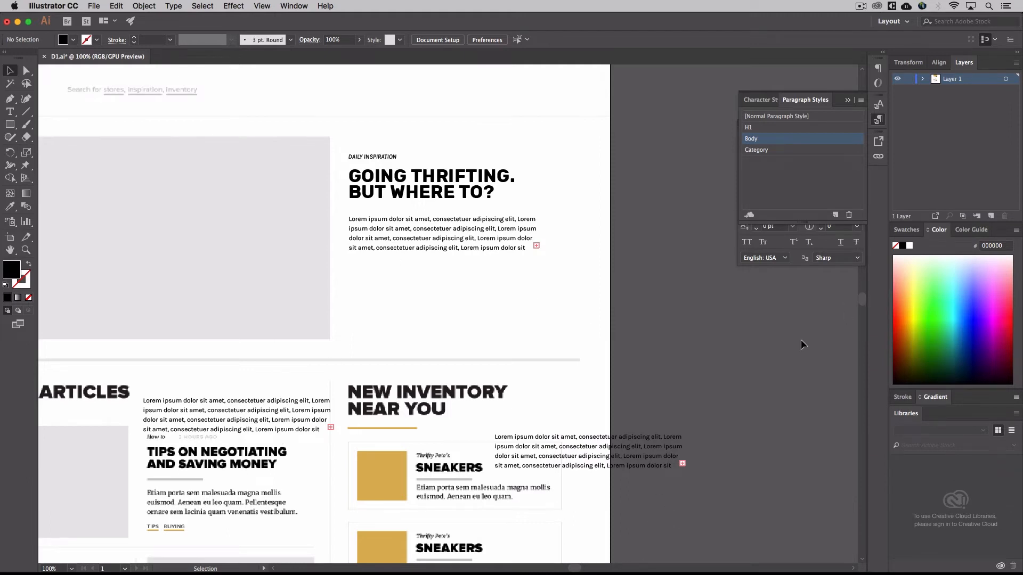
# Delete the two lorem ipsum body text copies beside the first Sneakers item and above the Tips on Negotiating article
pyautogui.click(601, 466)
pyautogui.press('Delete')
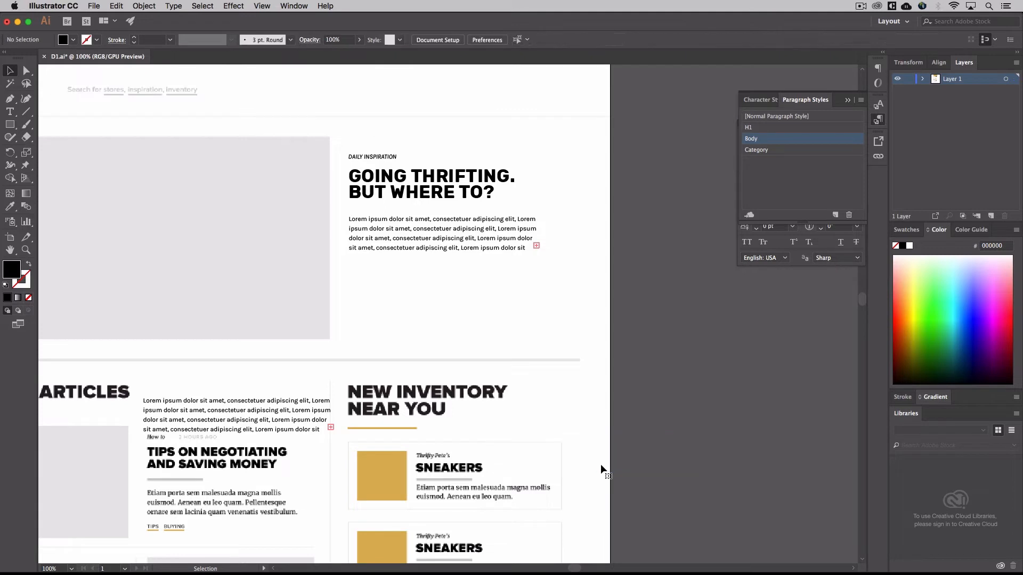
pyautogui.click(306, 417)
pyautogui.press('Delete')
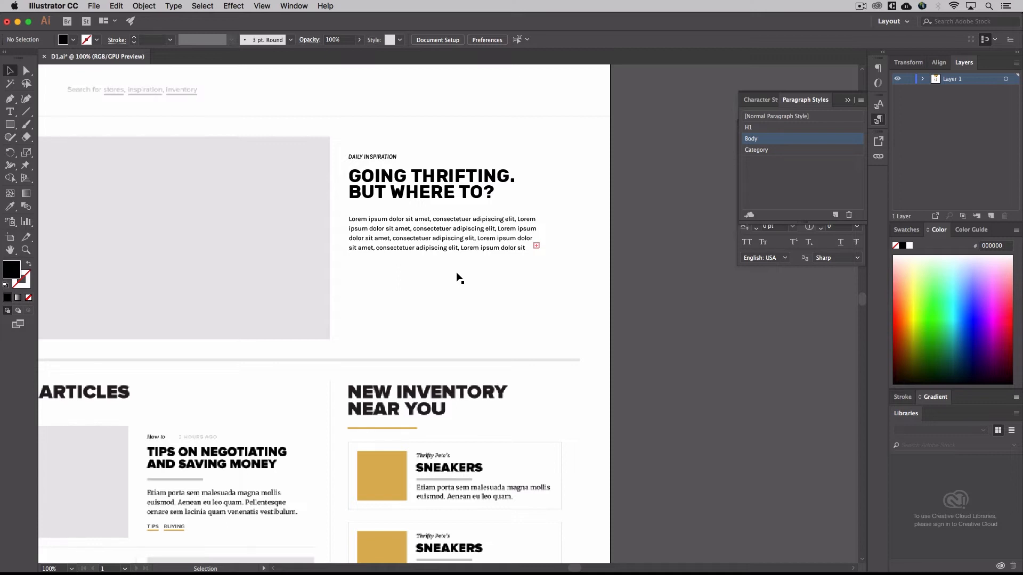
# Select all text of the Going Thrifting heading under Daily Inspiration and check its character settings
pyautogui.click(490, 276)
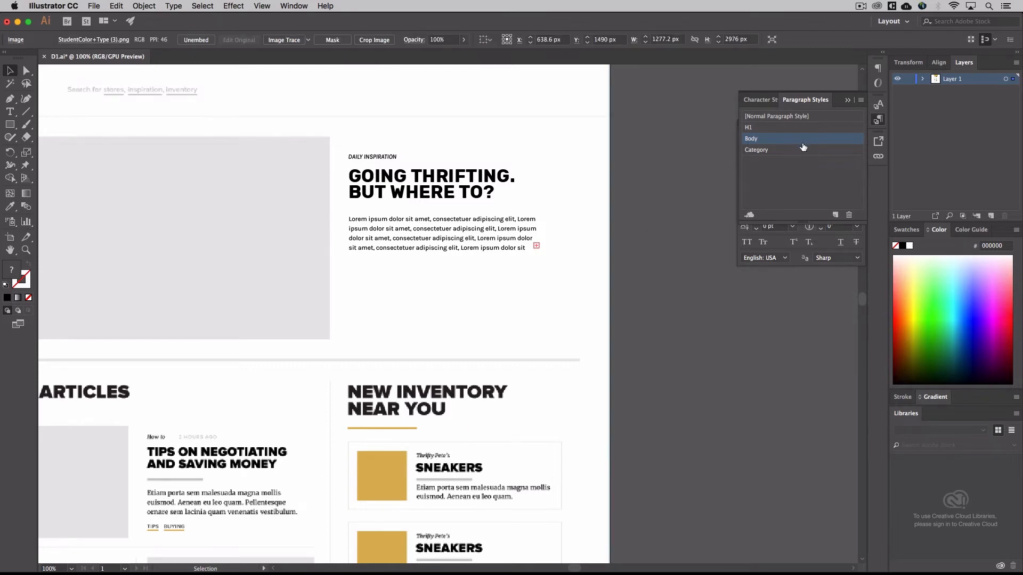
pyautogui.click(418, 193)
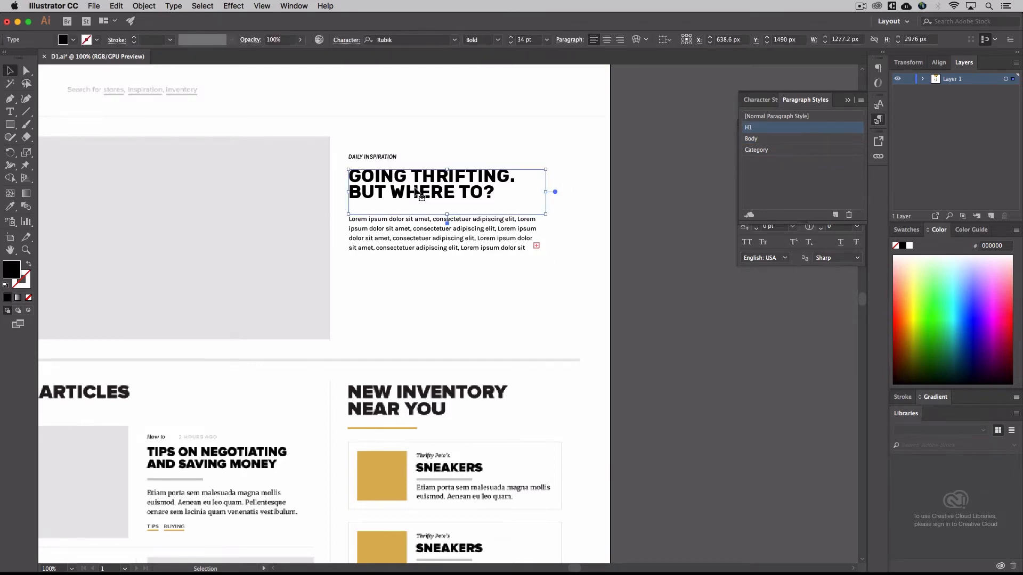
pyautogui.doubleClick(419, 194)
pyautogui.hotkey('ctrl', 'a')
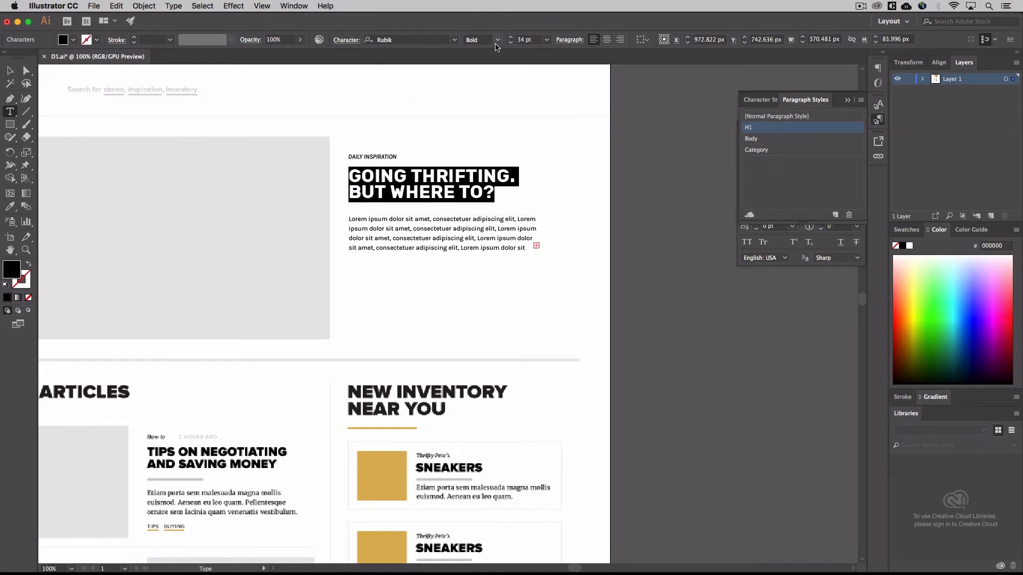
pyautogui.click(347, 40)
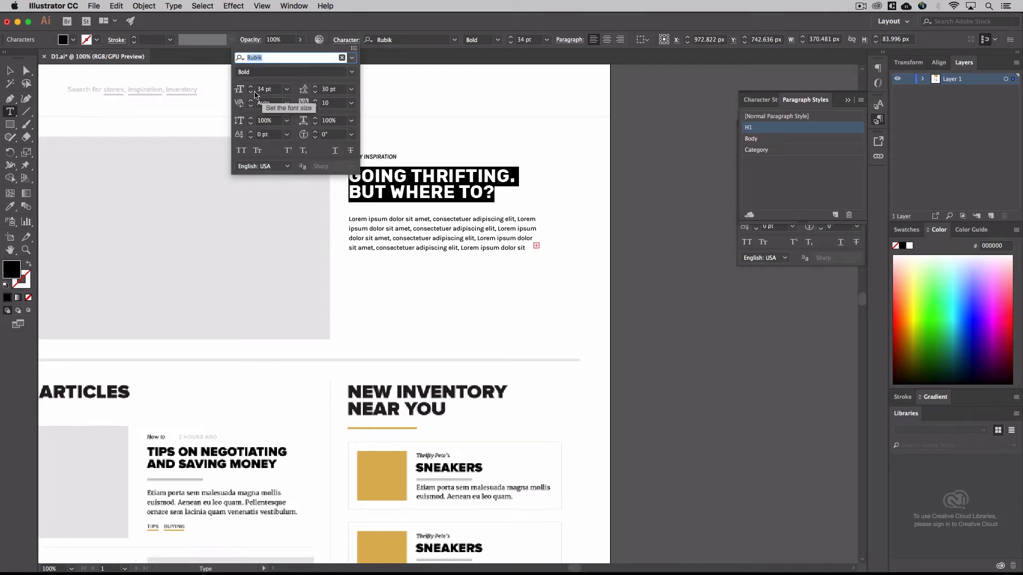
# Reopen the Character panel and place it directly beneath the Paragraph Styles panel
pyautogui.click(299, 6)
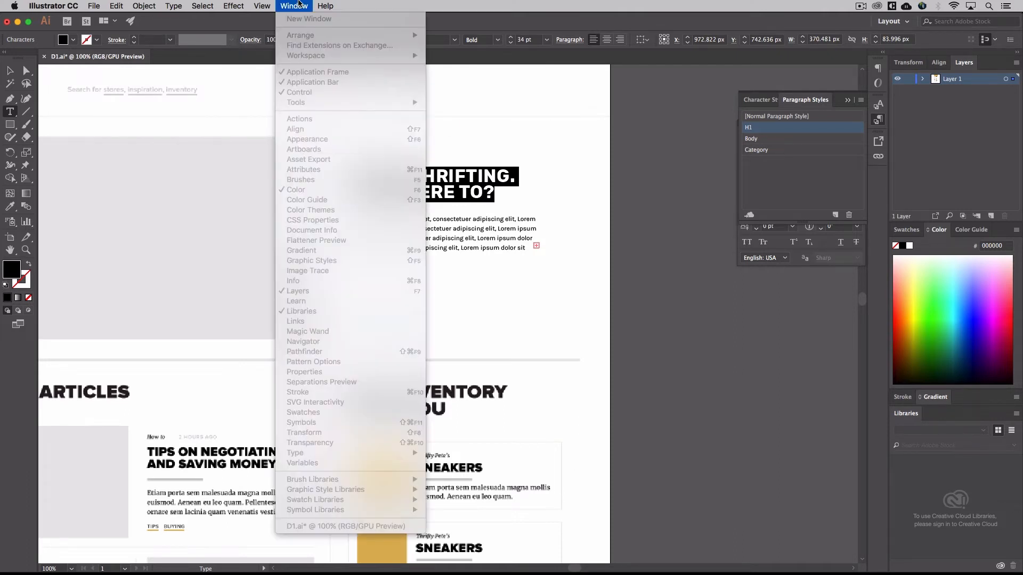
pyautogui.click(299, 4)
pyautogui.click(296, 5)
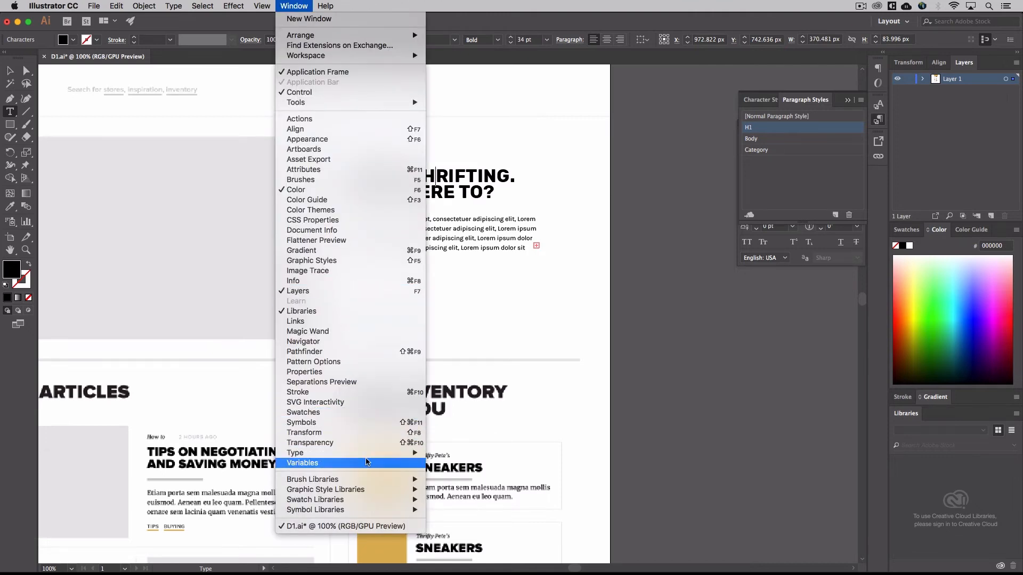
pyautogui.moveTo(367, 458)
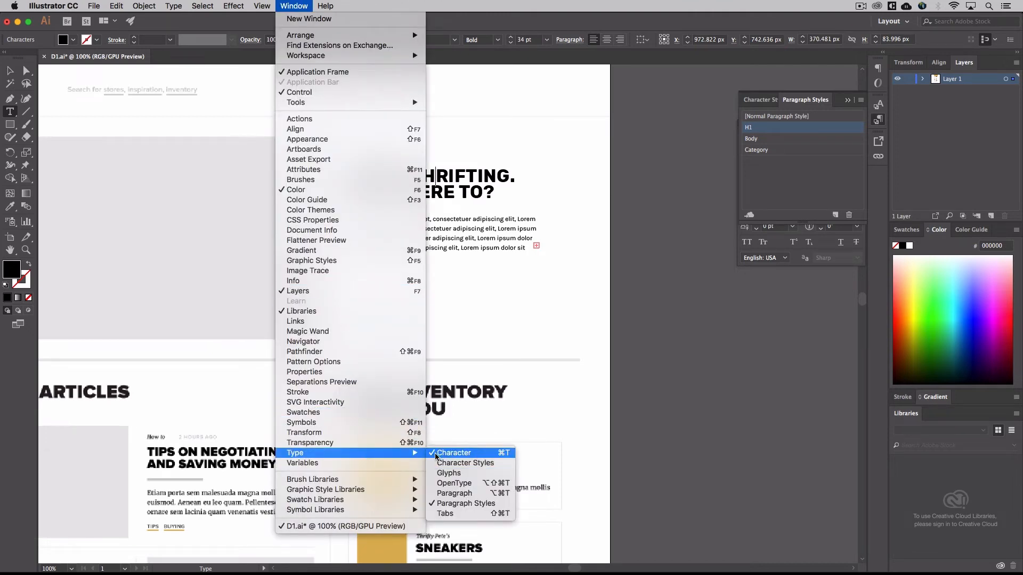
pyautogui.click(453, 453)
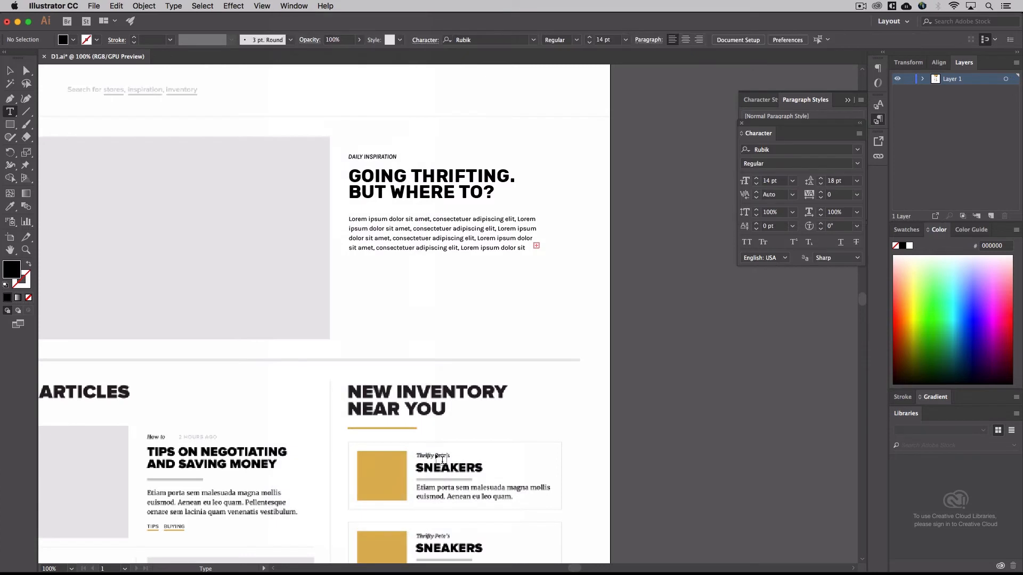
pyautogui.click(879, 105)
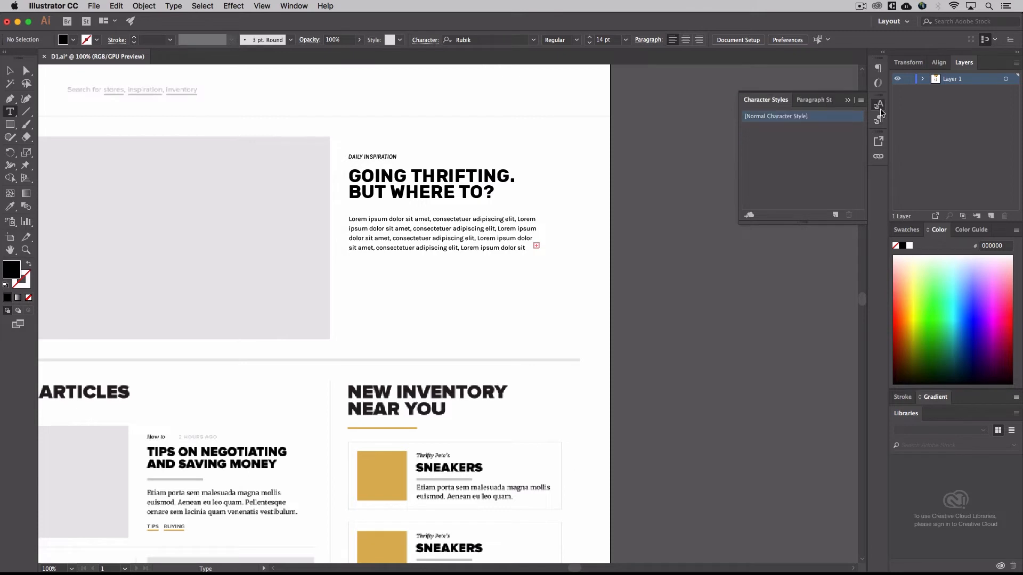
pyautogui.click(878, 119)
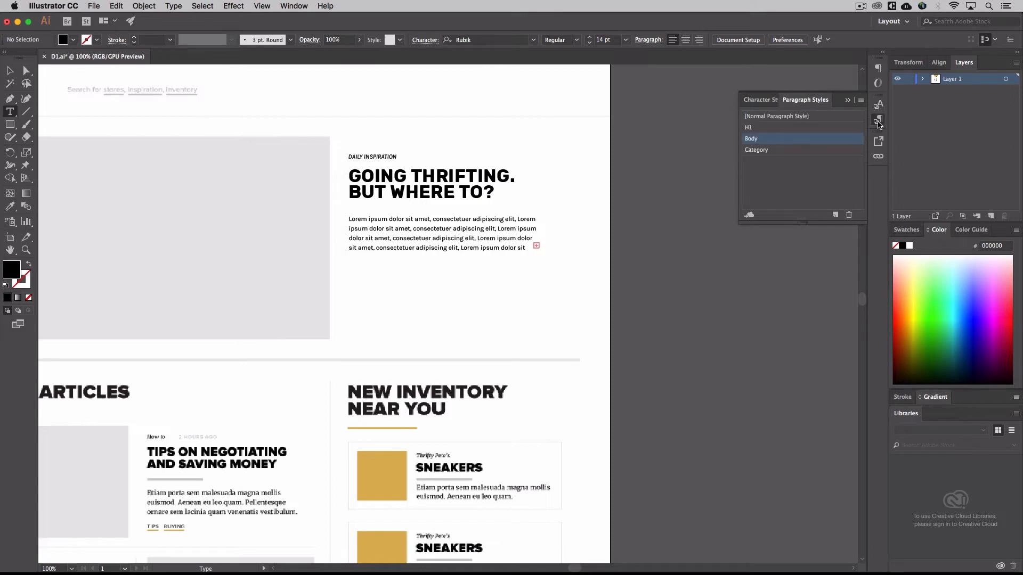
pyautogui.click(302, 6)
pyautogui.moveTo(360, 452)
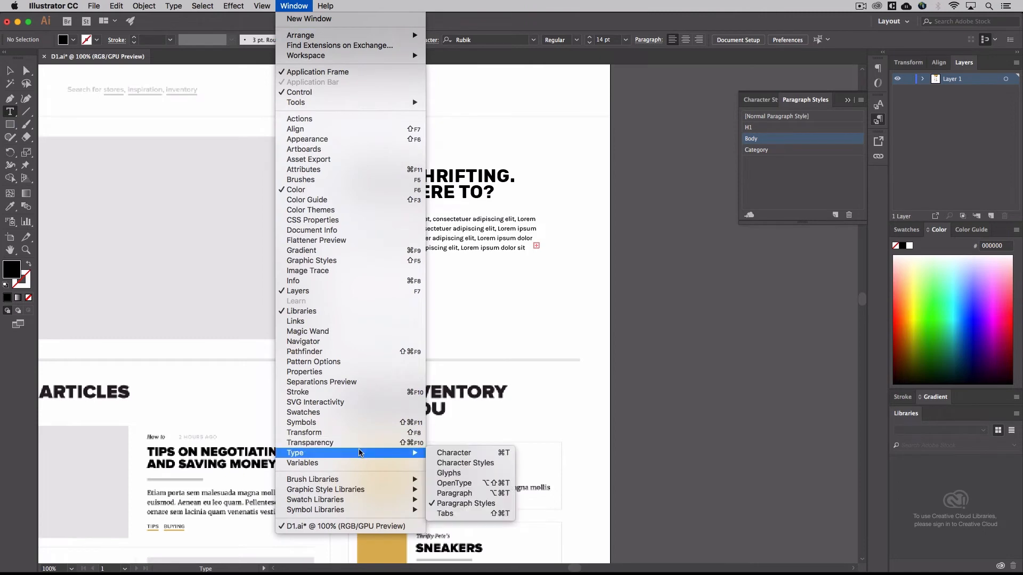
pyautogui.click(454, 453)
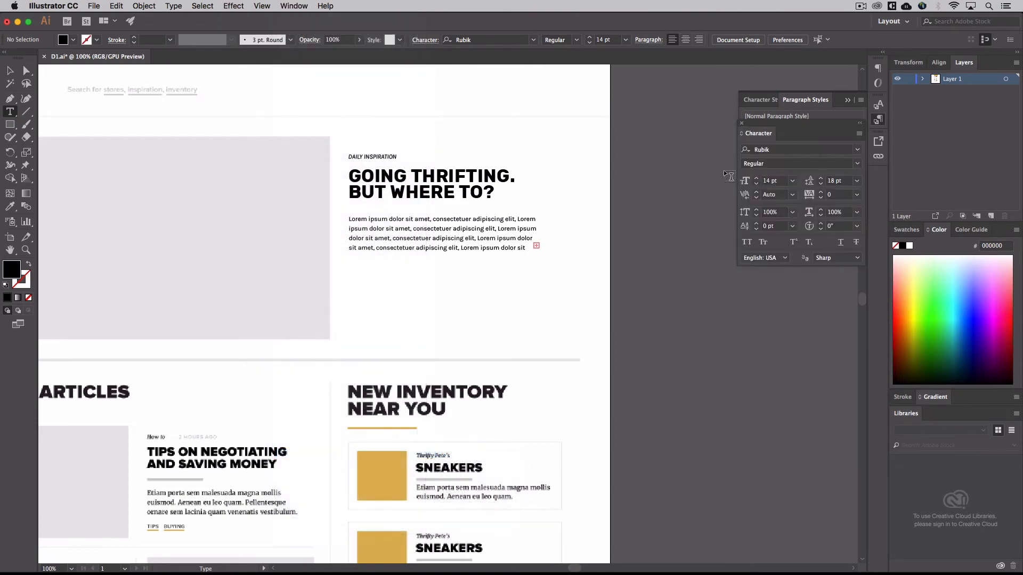
pyautogui.moveTo(772, 124); pyautogui.dragTo(773, 235)
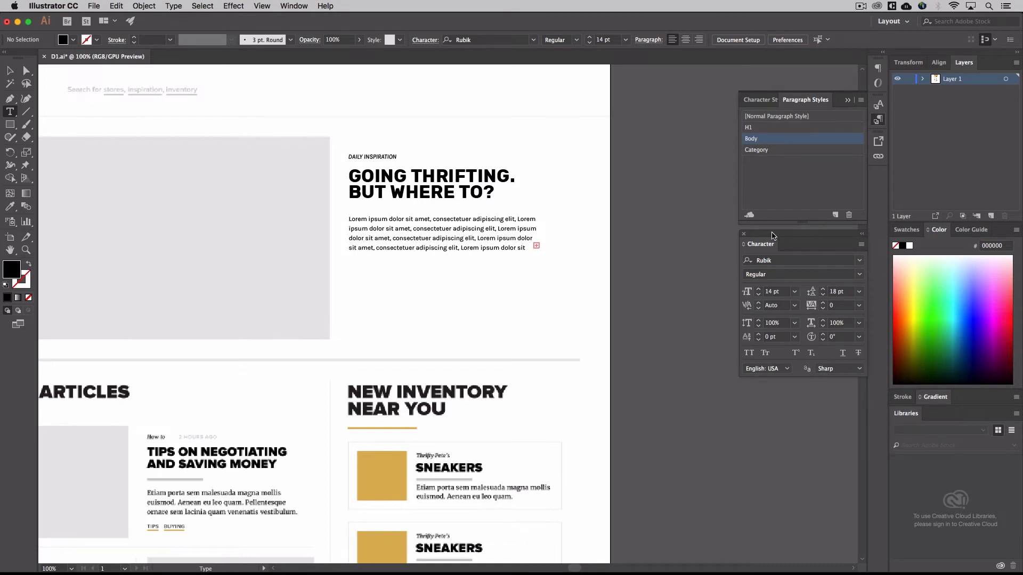
# Choose Karla as the font family for the lorem ipsum body text under the Going Thrifting heading, and deselect the frame
pyautogui.tripleClick(428, 241)
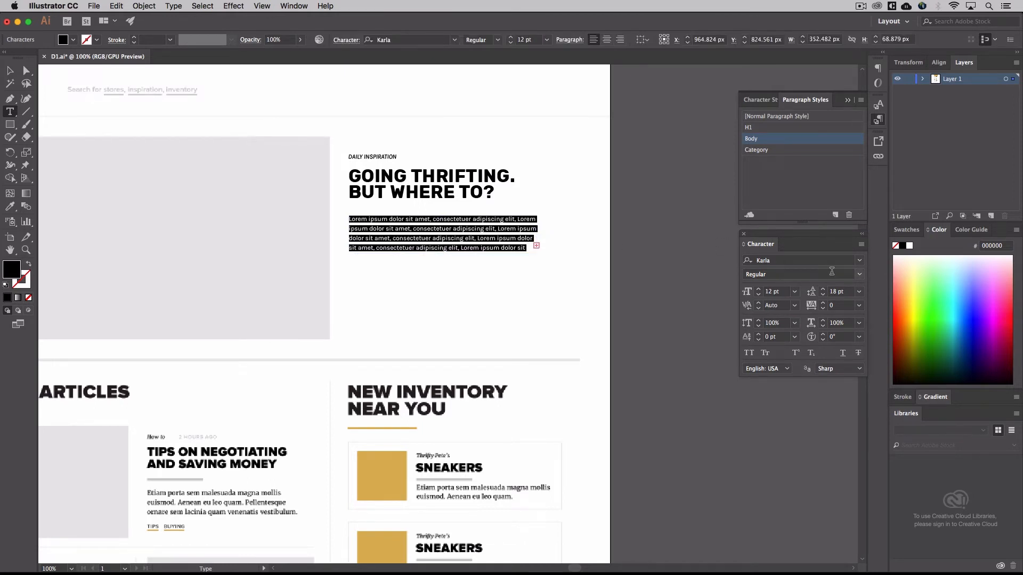
pyautogui.click(859, 260)
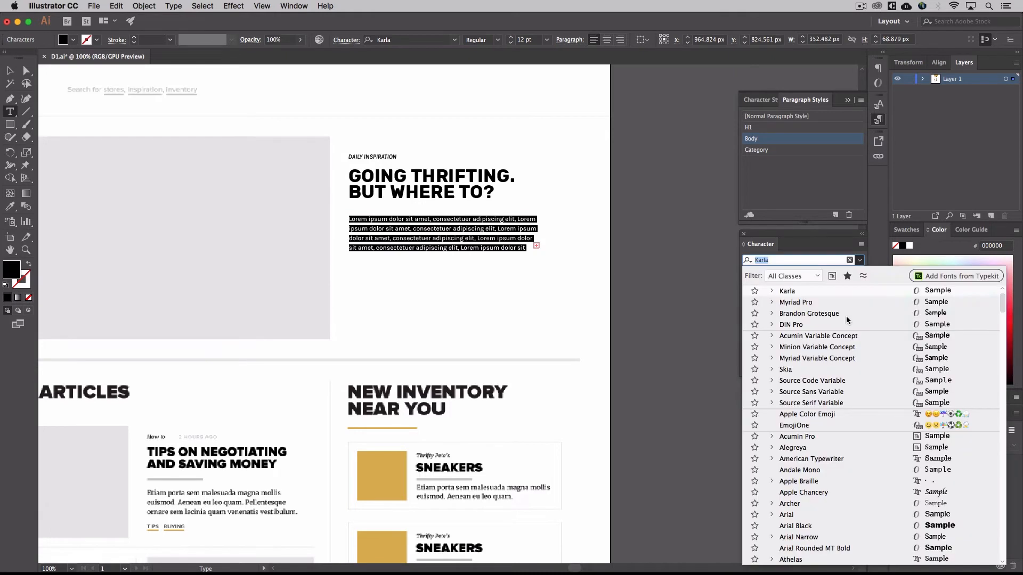
pyautogui.click(833, 288)
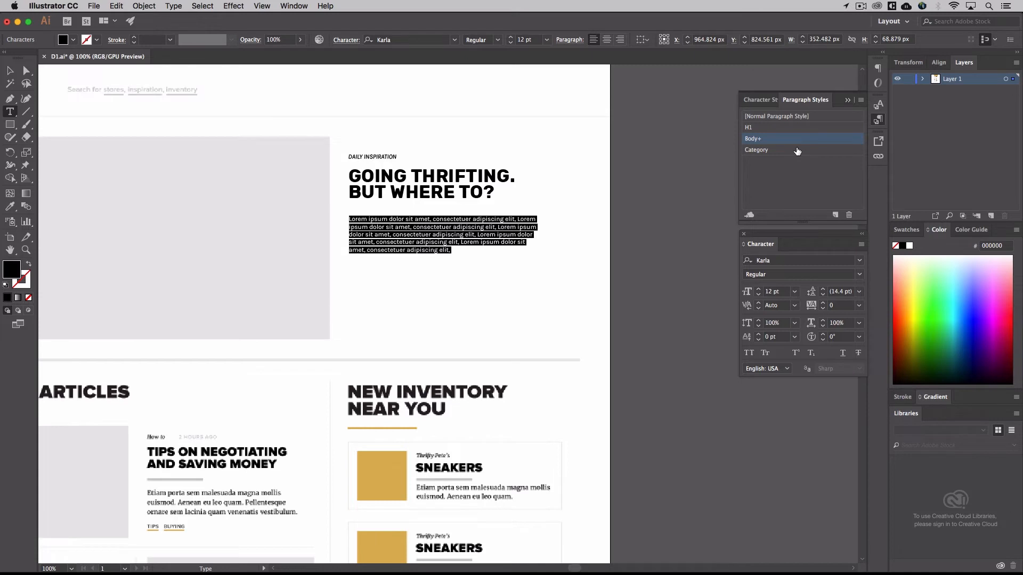
pyautogui.click(8, 71)
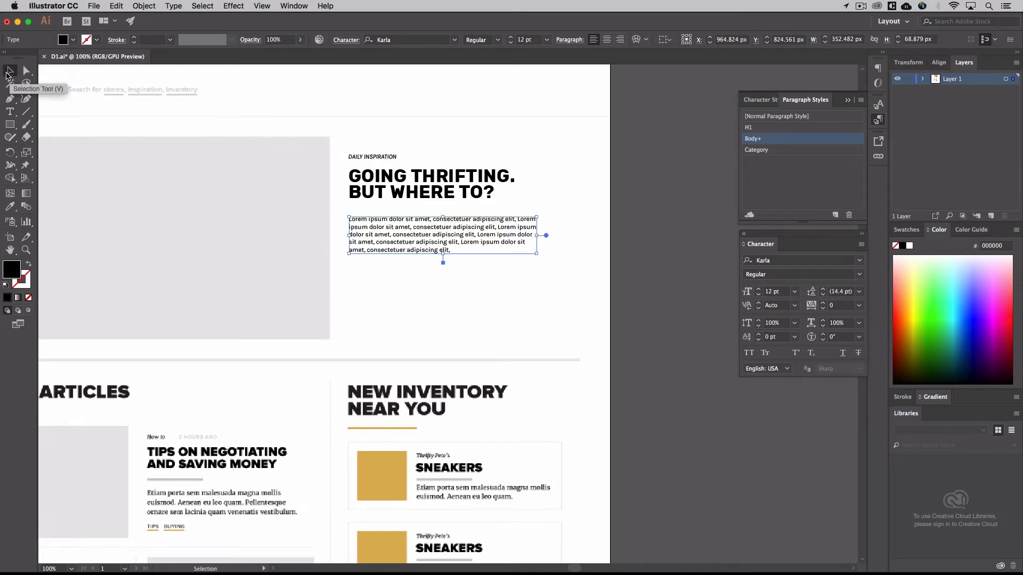
pyautogui.press('super+shift+p')
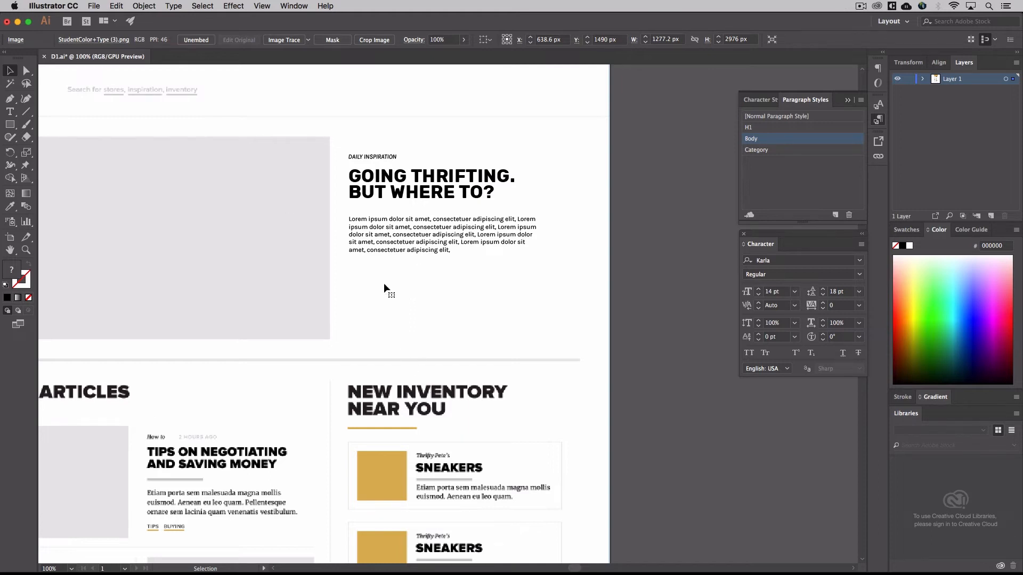
pyautogui.press('super+minus')
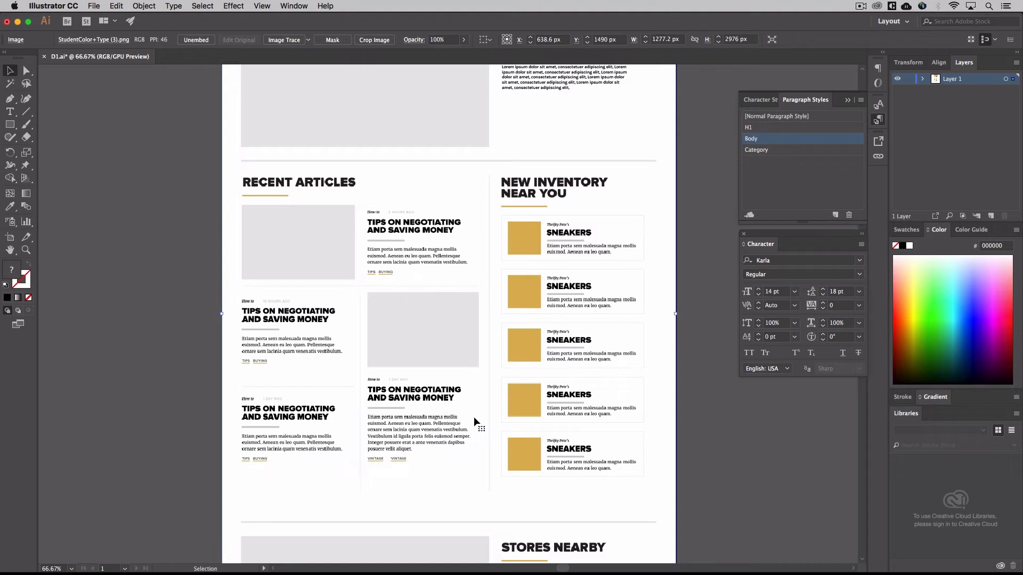
pyautogui.press('super+minus')
pyautogui.click(657, 351)
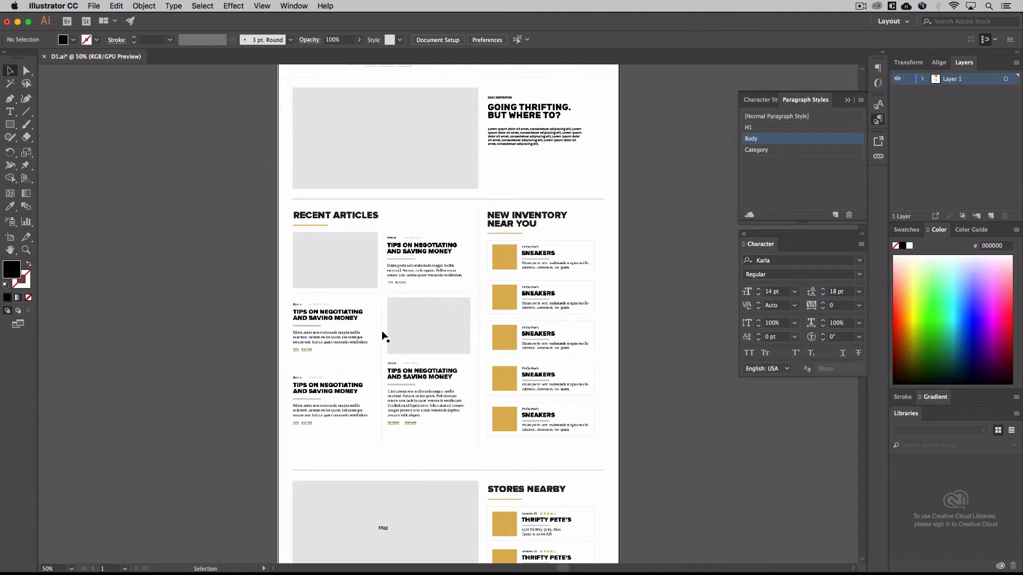
pyautogui.scroll(5, 382, 335)
pyautogui.hscroll(5, 382, 336)
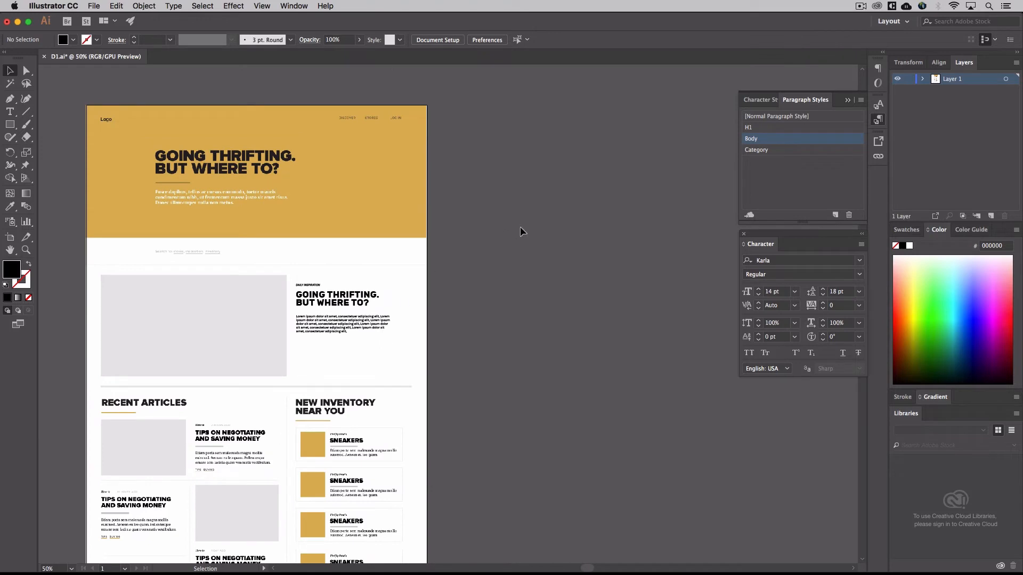
pyautogui.click(430, 40)
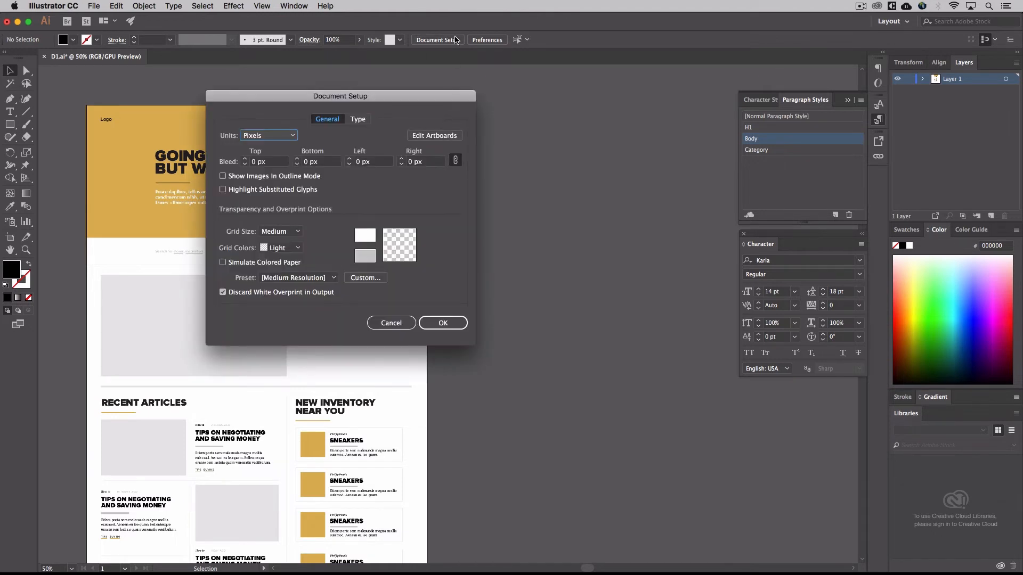
pyautogui.click(391, 323)
pyautogui.click(359, 327)
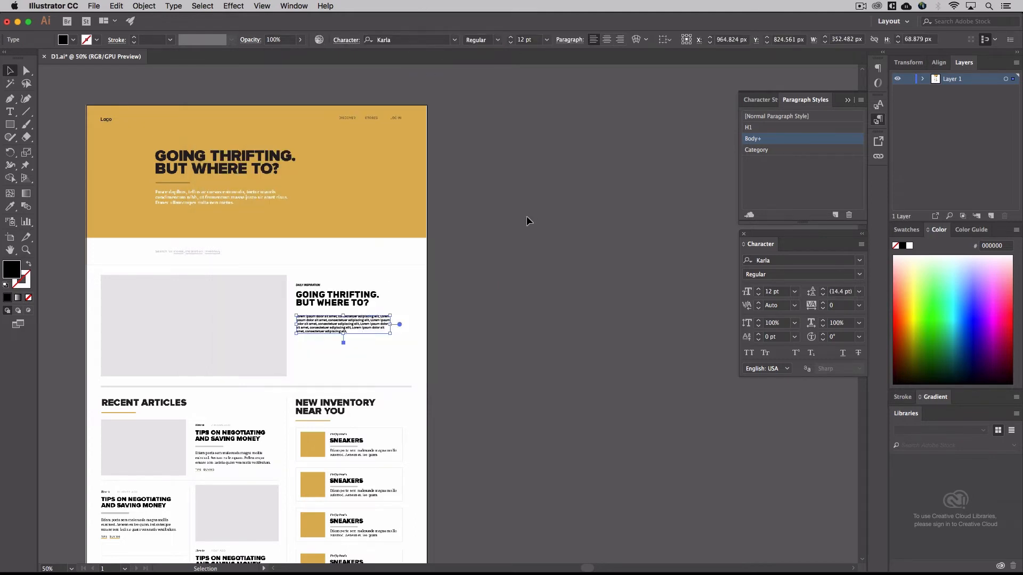
pyautogui.click(499, 228)
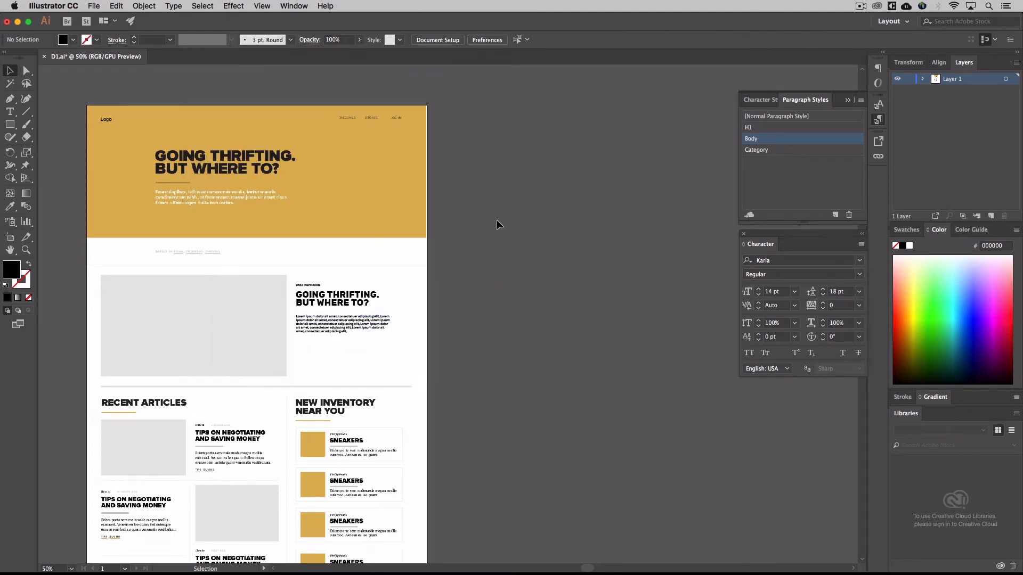
# Duplicate Artboard 1 together with its artwork, placing the copy beside the original on its right
pyautogui.click(436, 40)
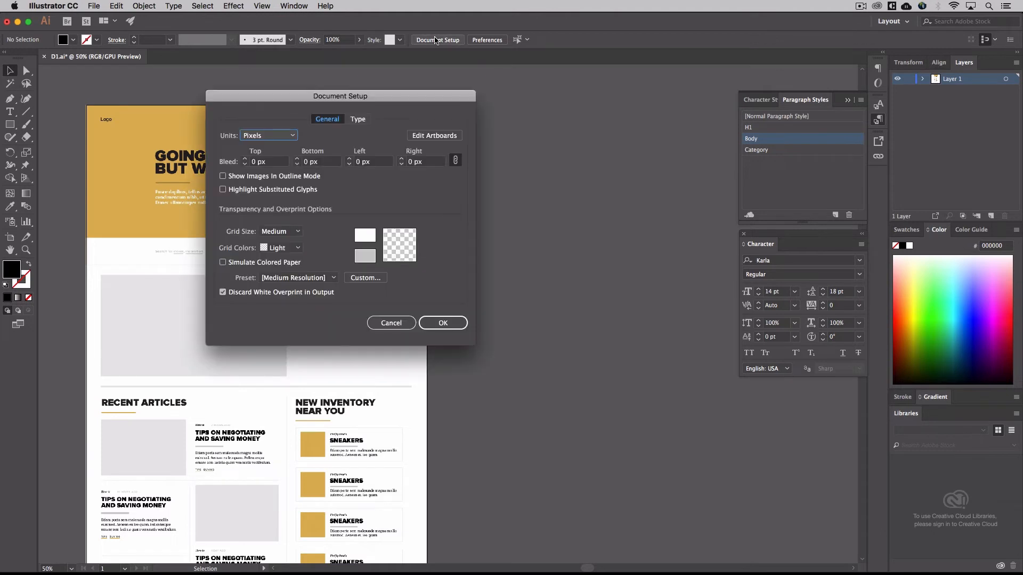
pyautogui.click(441, 138)
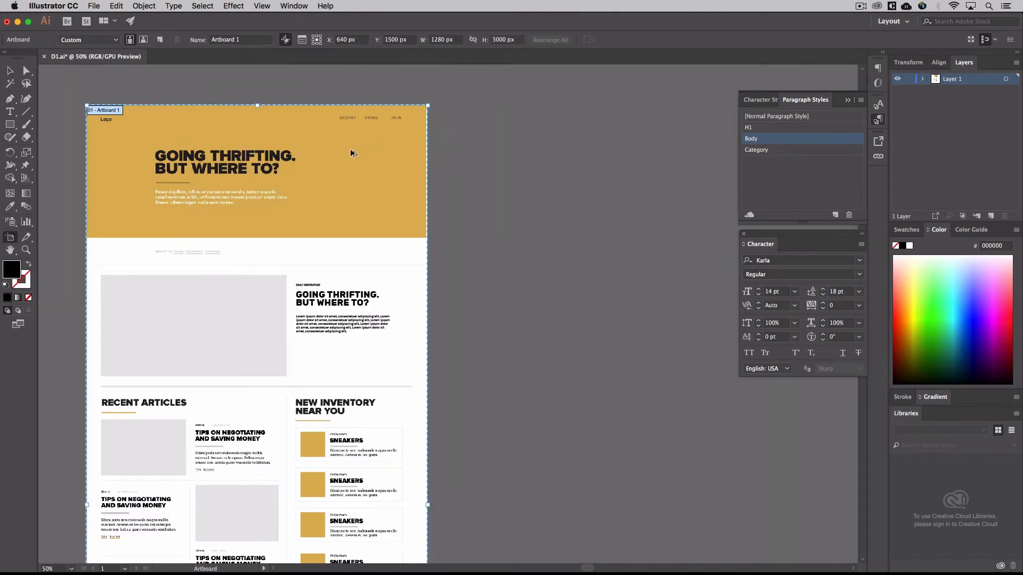
pyautogui.moveTo(350, 153); pyautogui.dragTo(706, 150)
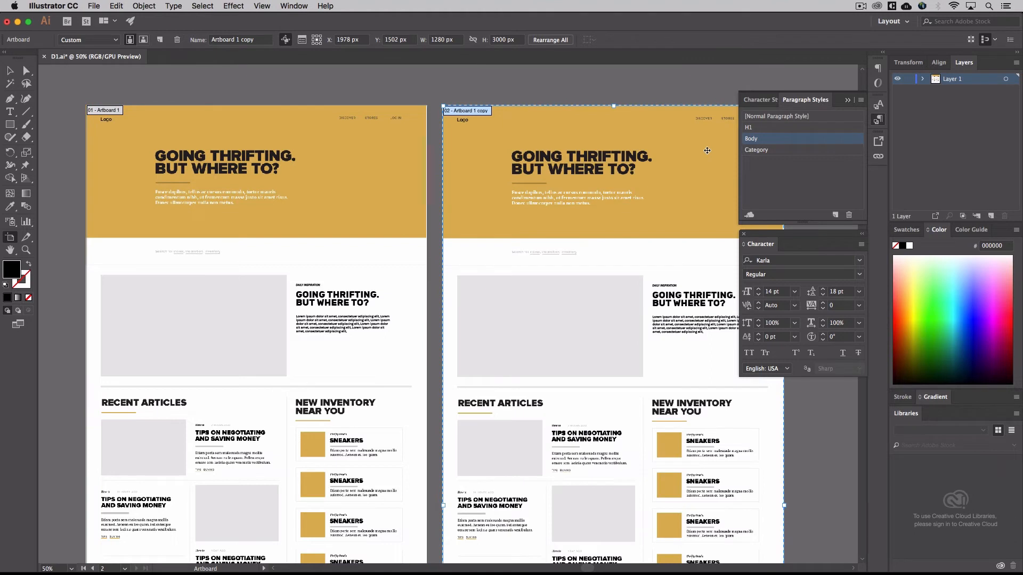
# Leave artboard editing and switch to the Selection tool with the duplicated artboard in view
pyautogui.click(826, 418)
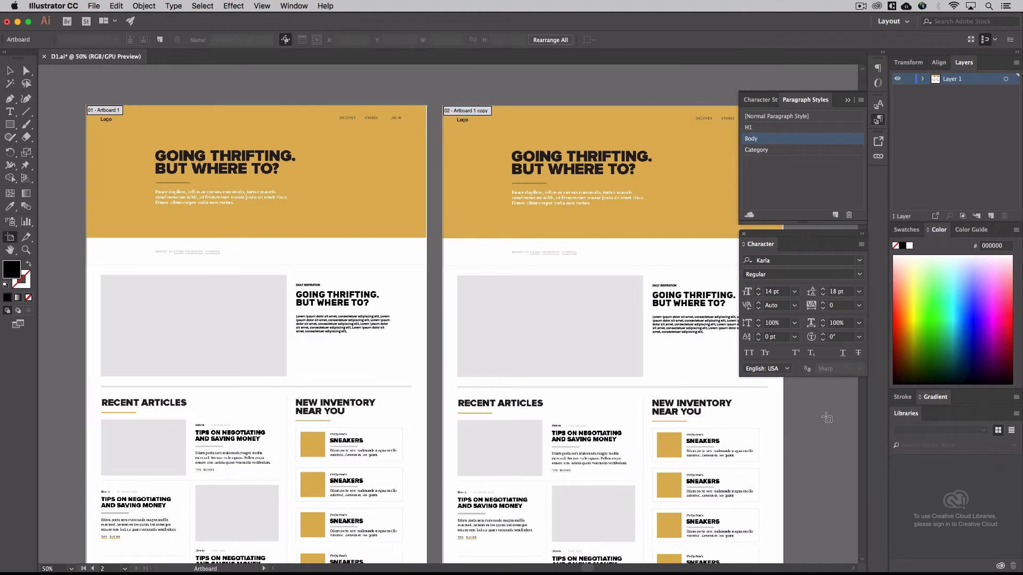
pyautogui.hscroll(5, 826, 418)
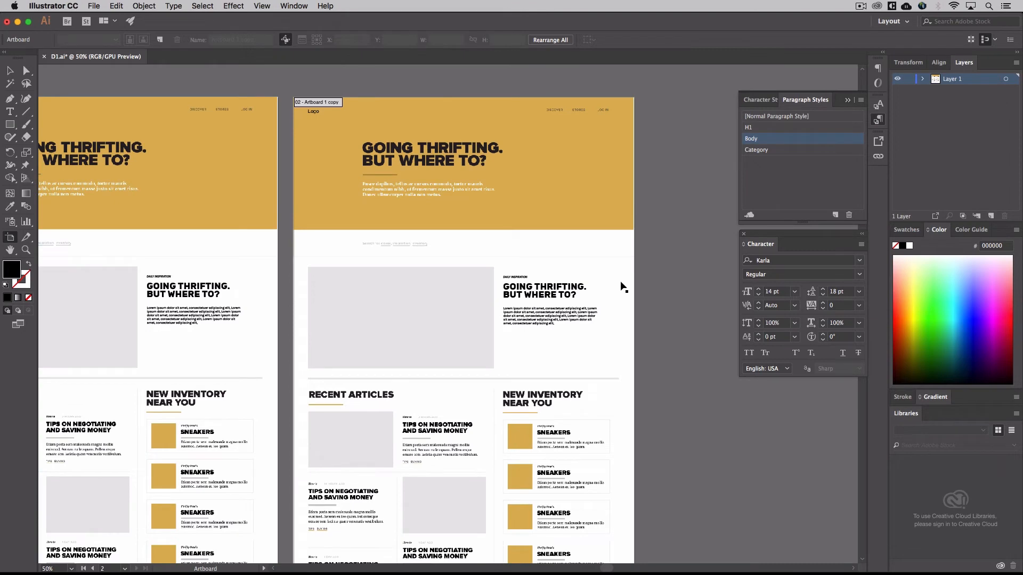
pyautogui.press('super+equal')
pyautogui.click(605, 278)
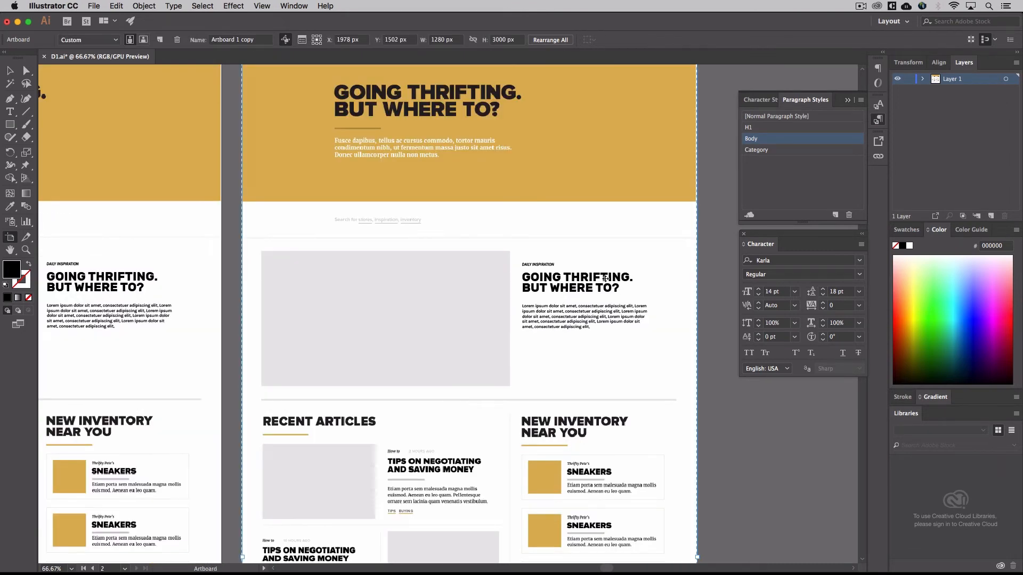
pyautogui.click(10, 75)
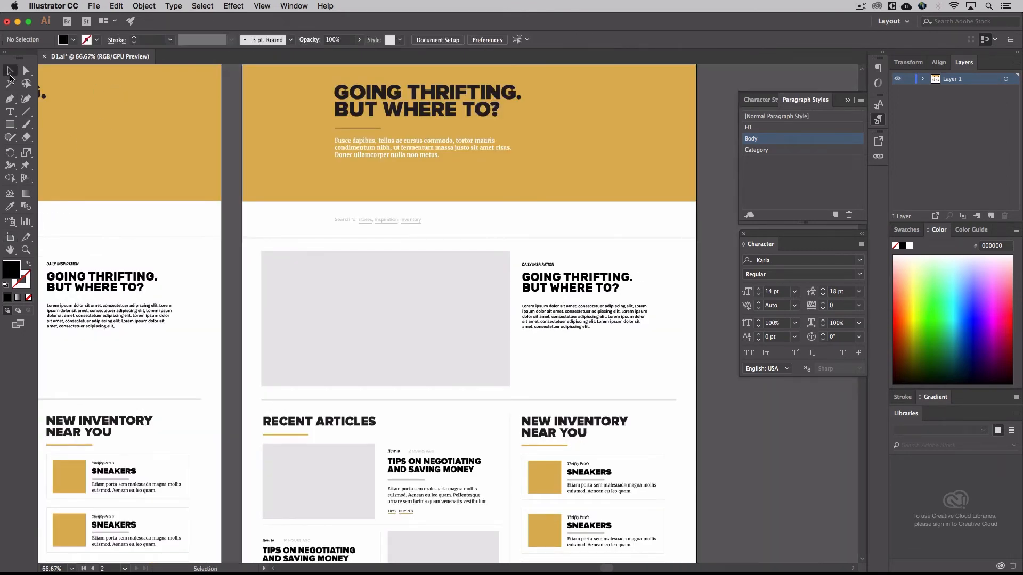
# Duplicate the H1 paragraph style and rename the copy as H1 D2
pyautogui.click(758, 130)
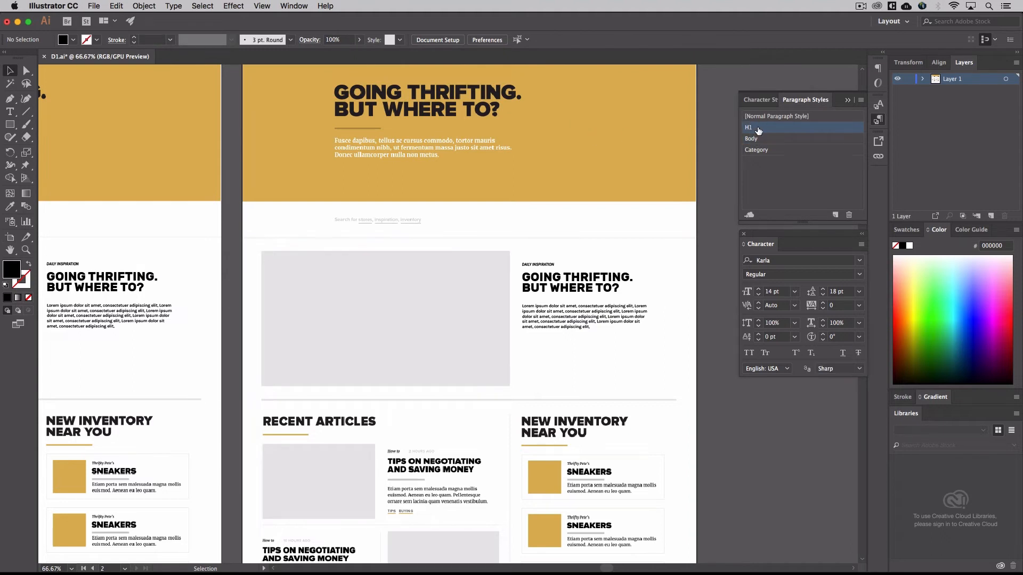
pyautogui.click(861, 100)
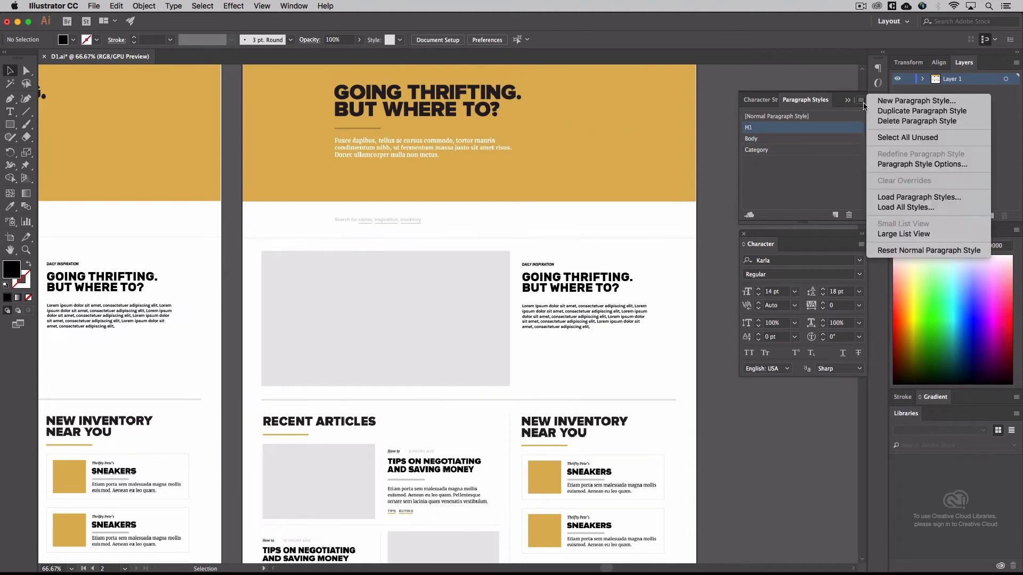
pyautogui.click(901, 111)
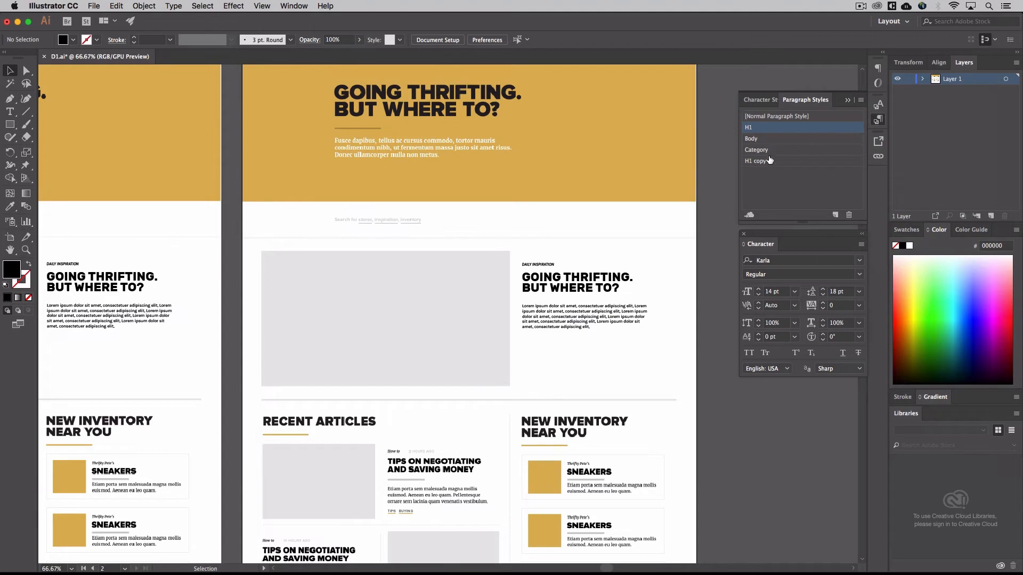
pyautogui.click(767, 161)
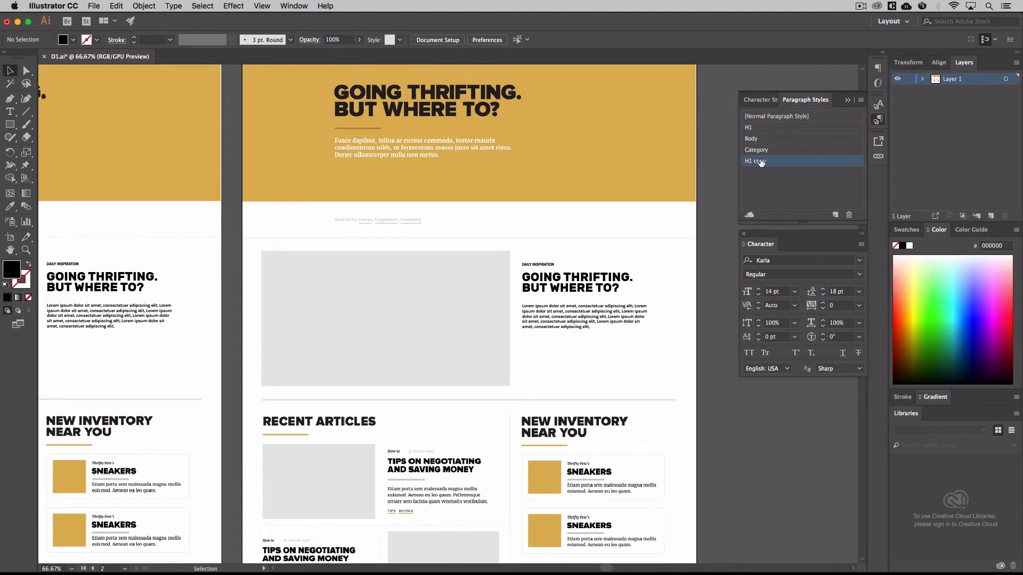
pyautogui.doubleClick(760, 162)
pyautogui.doubleClick(763, 160)
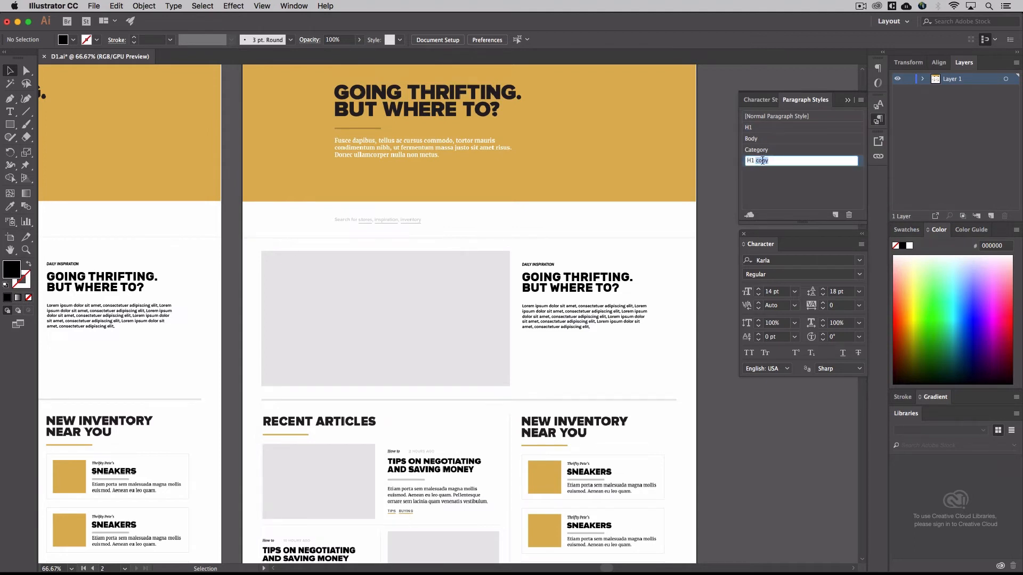
pyautogui.write('D2')
pyautogui.click(789, 180)
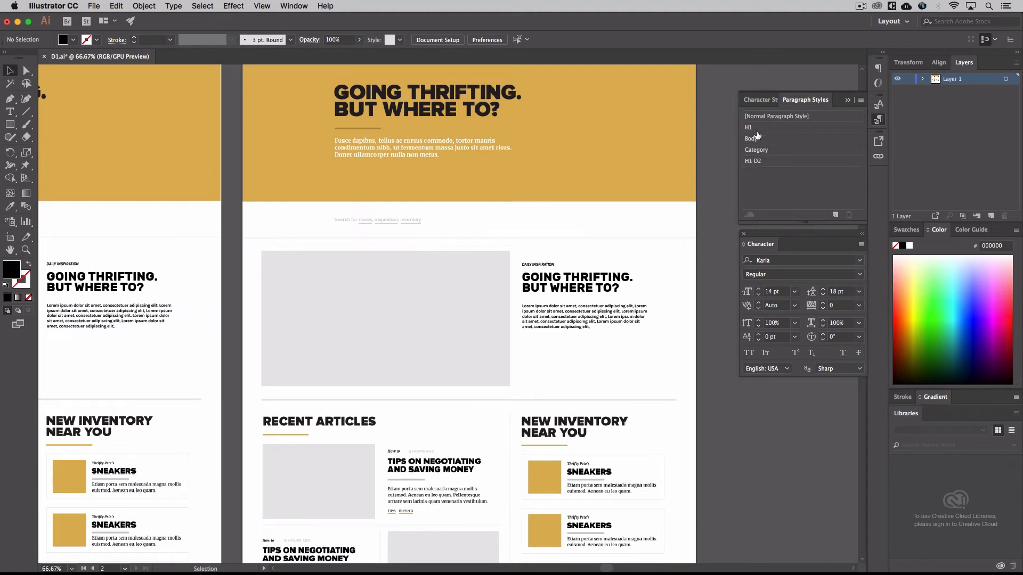
# Duplicate the Body paragraph style and rename the copy as Body D2
pyautogui.click(783, 138)
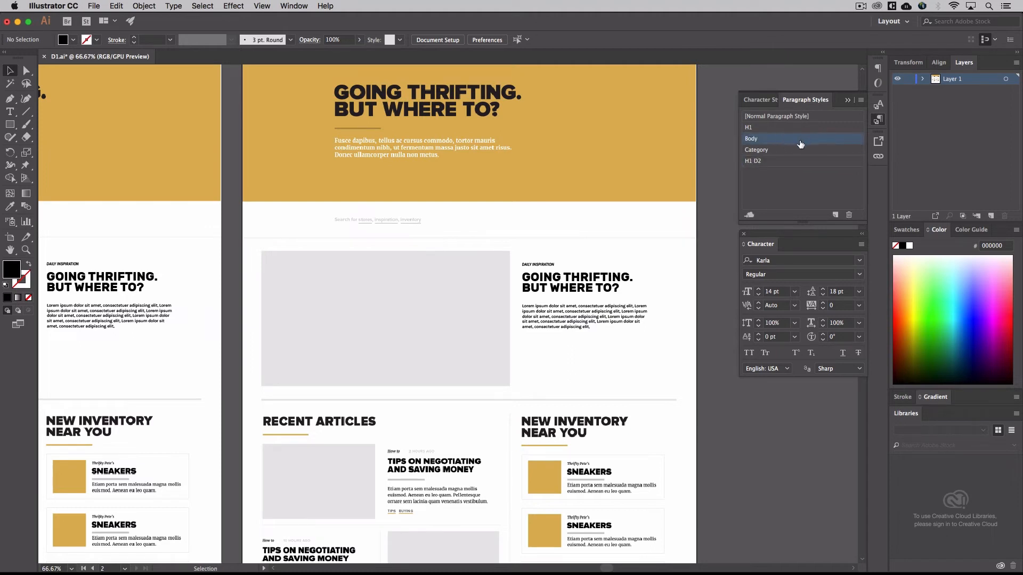
pyautogui.click(859, 103)
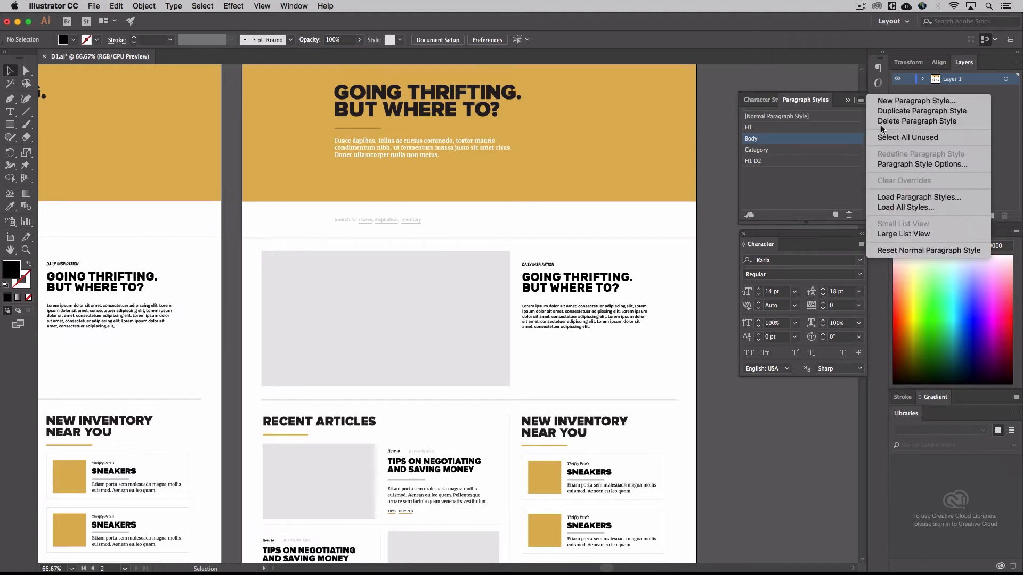
pyautogui.click(885, 113)
pyautogui.doubleClick(762, 171)
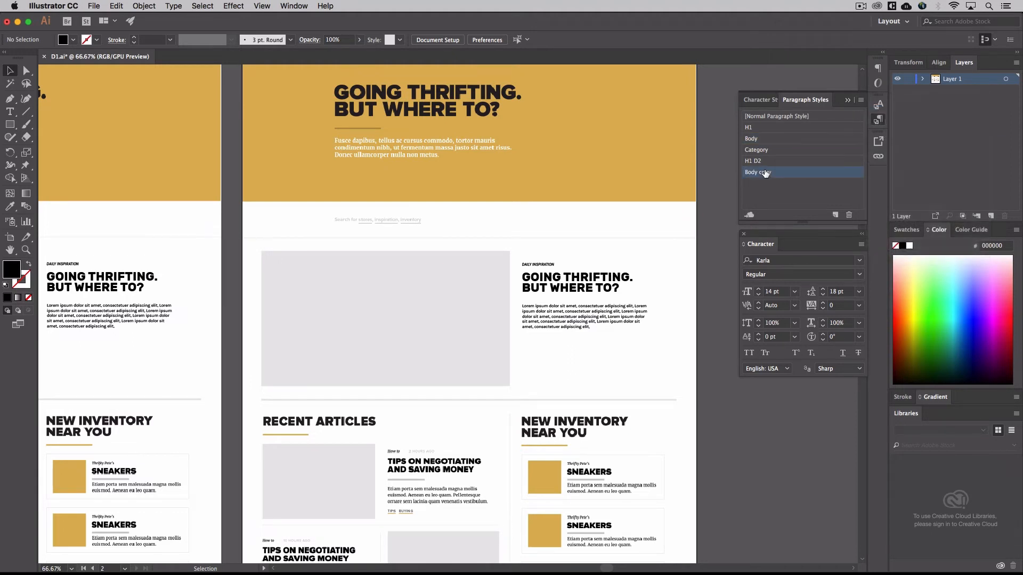
pyautogui.moveTo(760, 171); pyautogui.dragTo(818, 171)
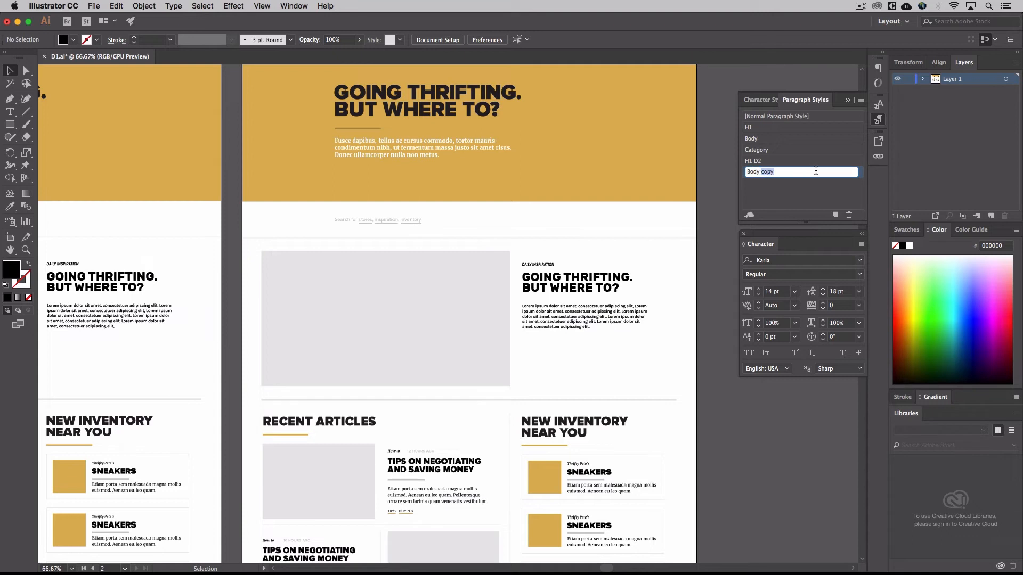
pyautogui.write('D@')
pyautogui.press('BackSpace')
pyautogui.write('2')
pyautogui.press('Return')
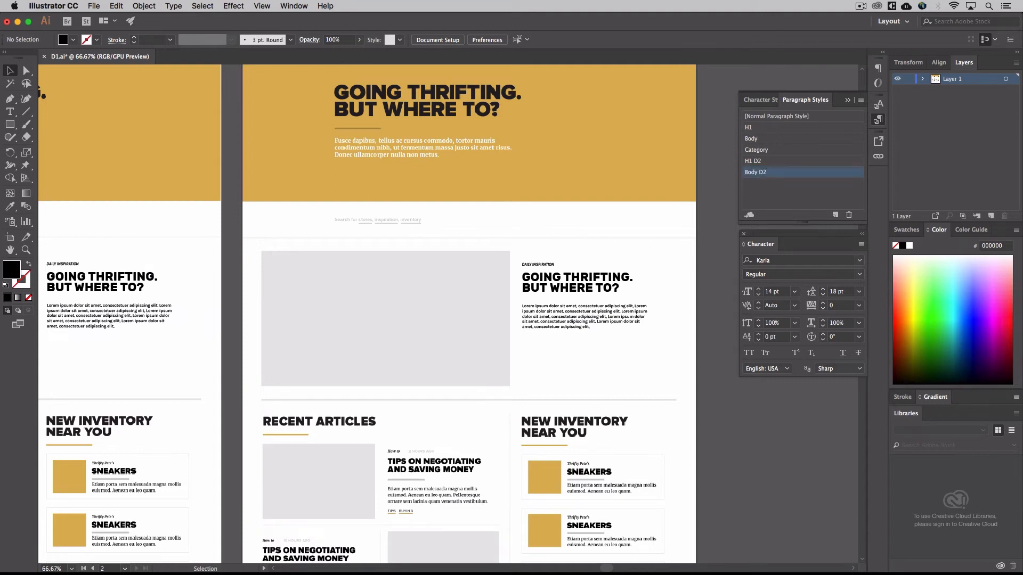
# Apply the H1 D2 paragraph style to the Going Thrifting heading under Daily Inspiration on the duplicated artboard
pyautogui.click(780, 152)
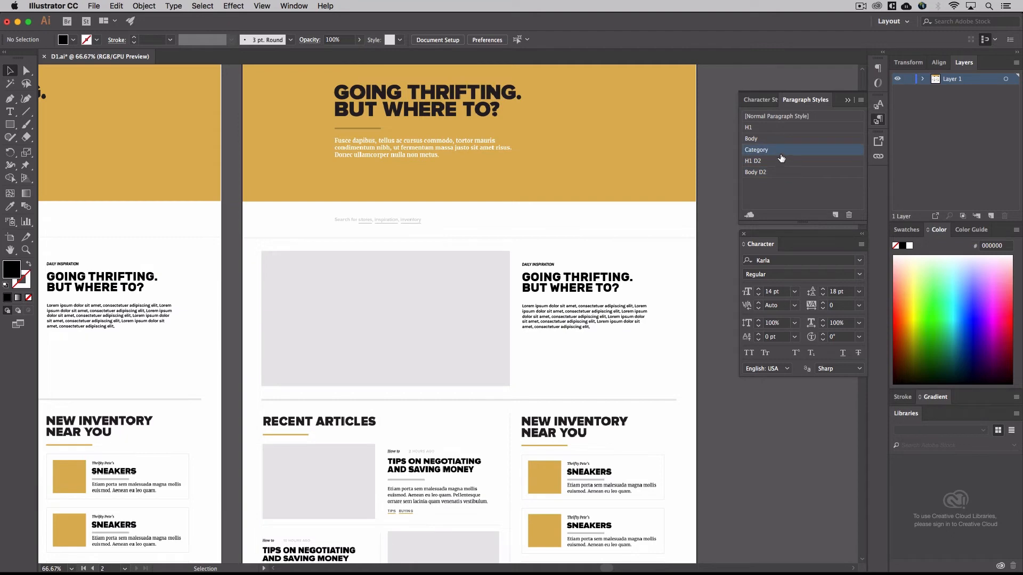
pyautogui.click(673, 347)
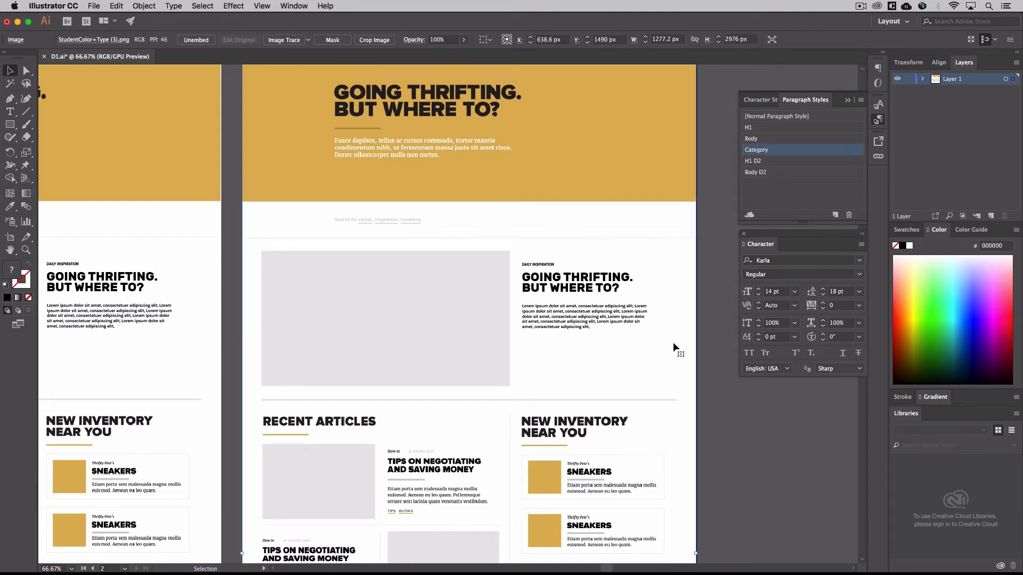
pyautogui.press('super+1')
pyautogui.scroll(10, 674, 347)
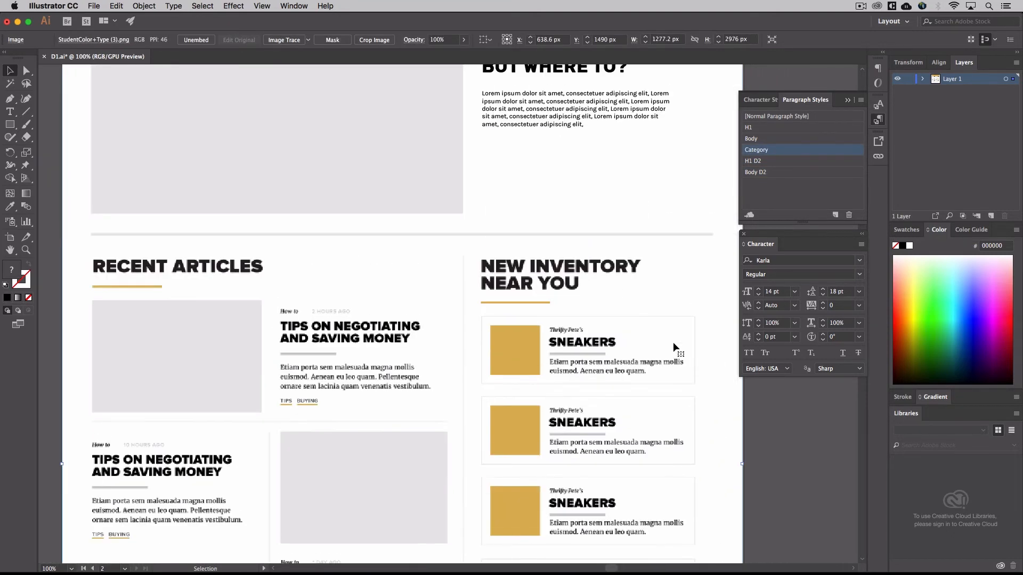
pyautogui.click(604, 288)
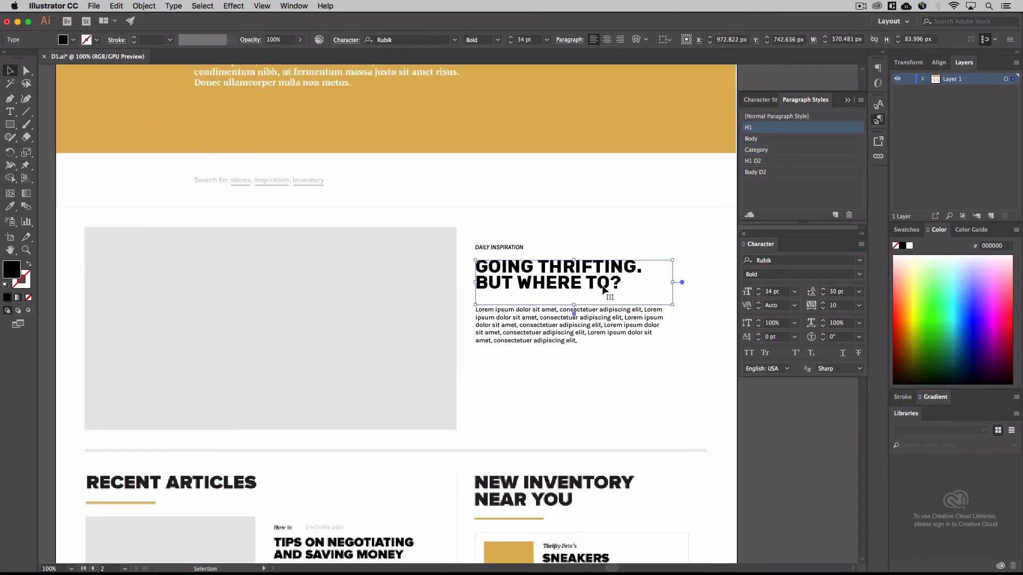
pyautogui.click(786, 165)
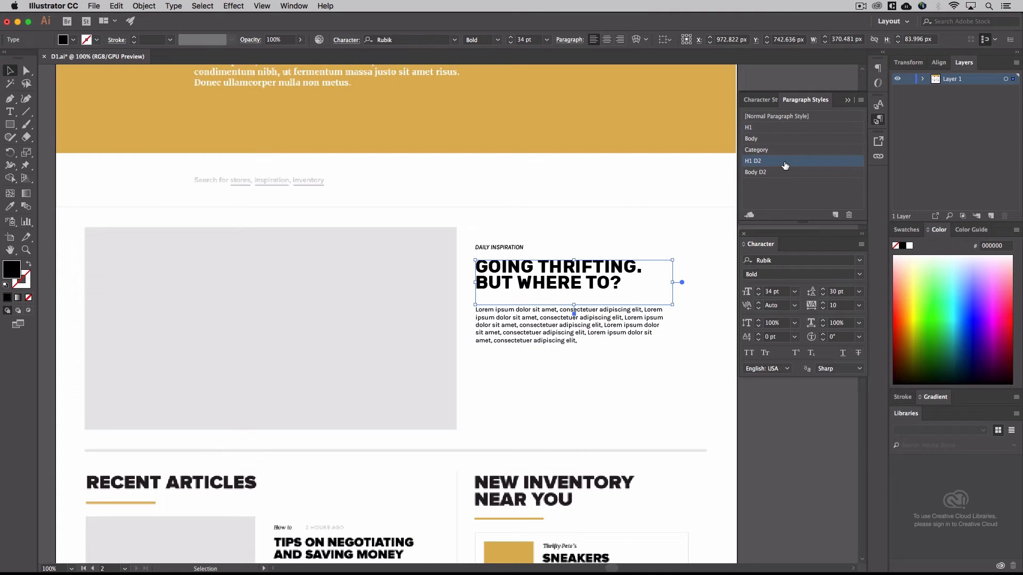
# Set the font family of the H1 D2 paragraph style to Montserrat in its basic character formats
pyautogui.doubleClick(786, 165)
pyautogui.click(651, 266)
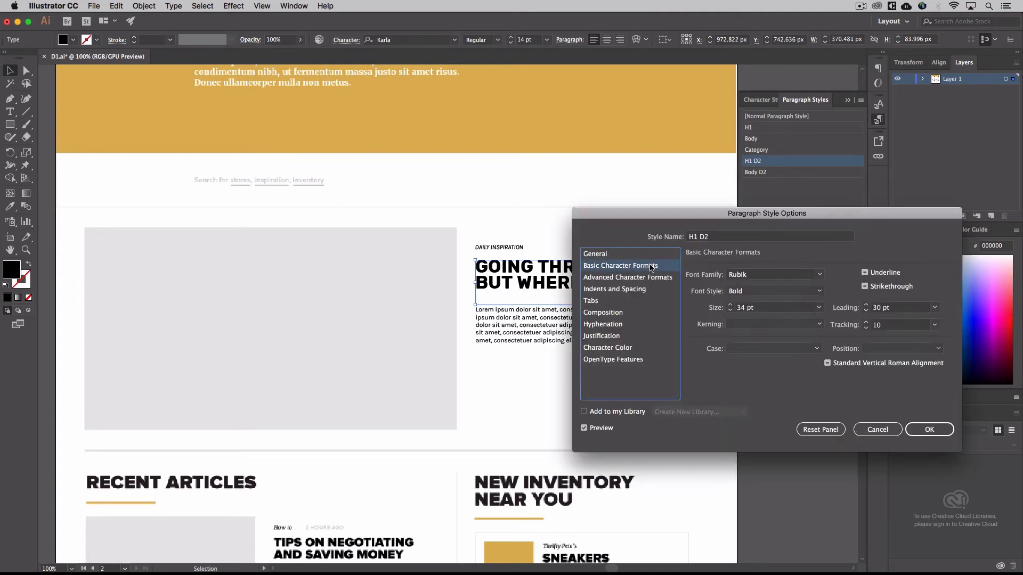
pyautogui.click(819, 274)
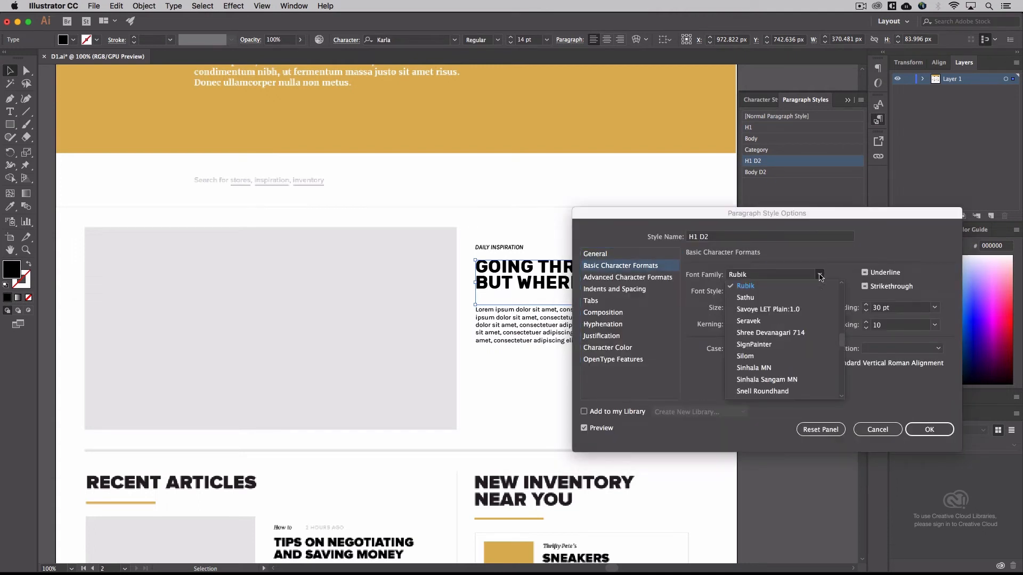
pyautogui.scroll(-5, 784, 301)
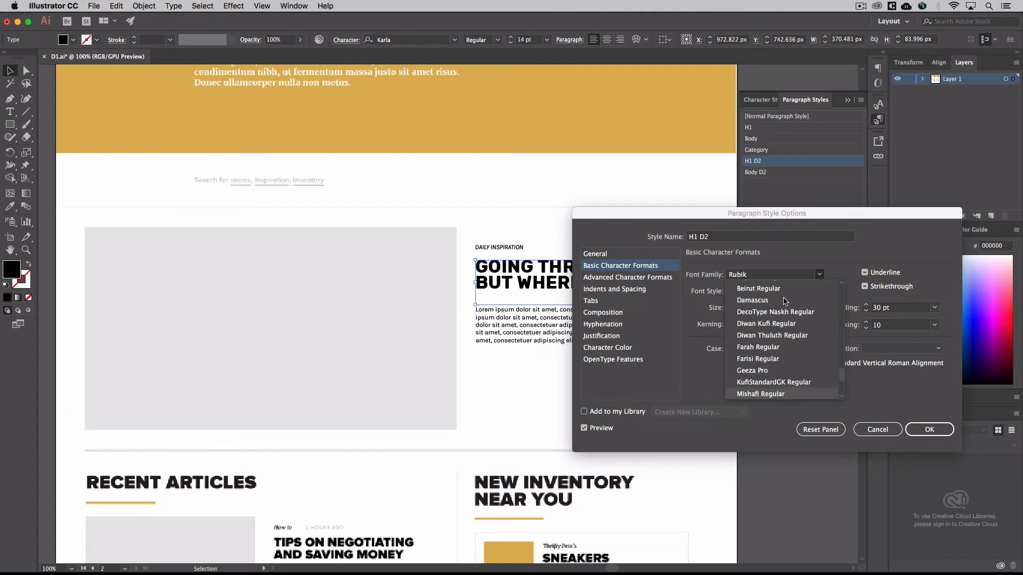
pyautogui.click(765, 271)
pyautogui.write('Minion Variable Concept')
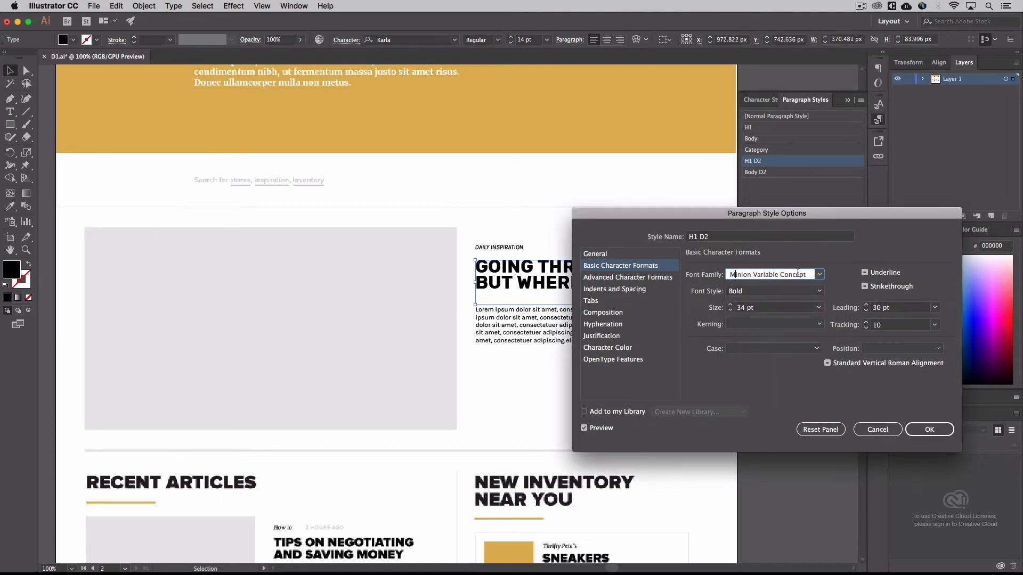
pyautogui.click(819, 274)
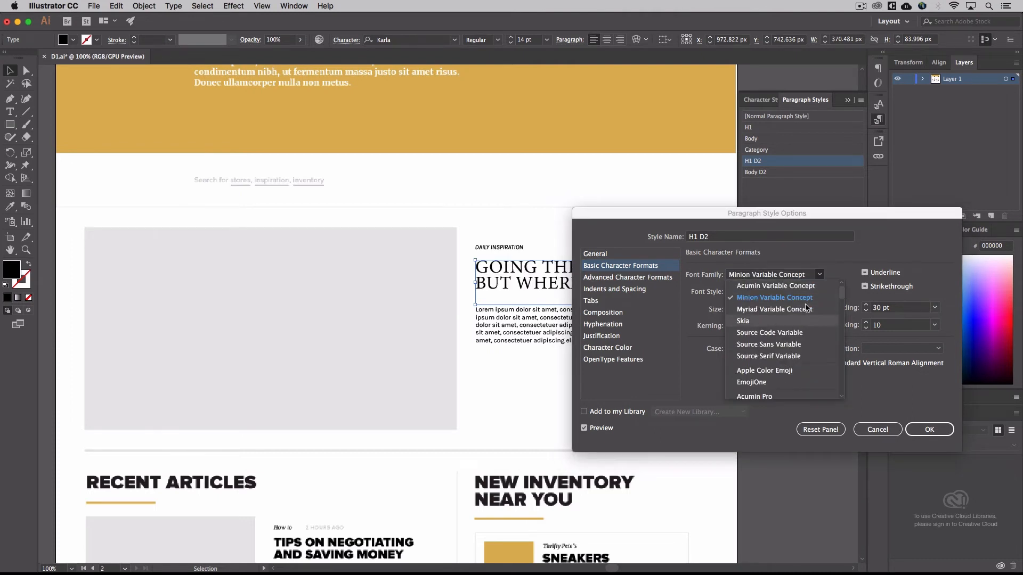
pyautogui.scroll(-15, 807, 308)
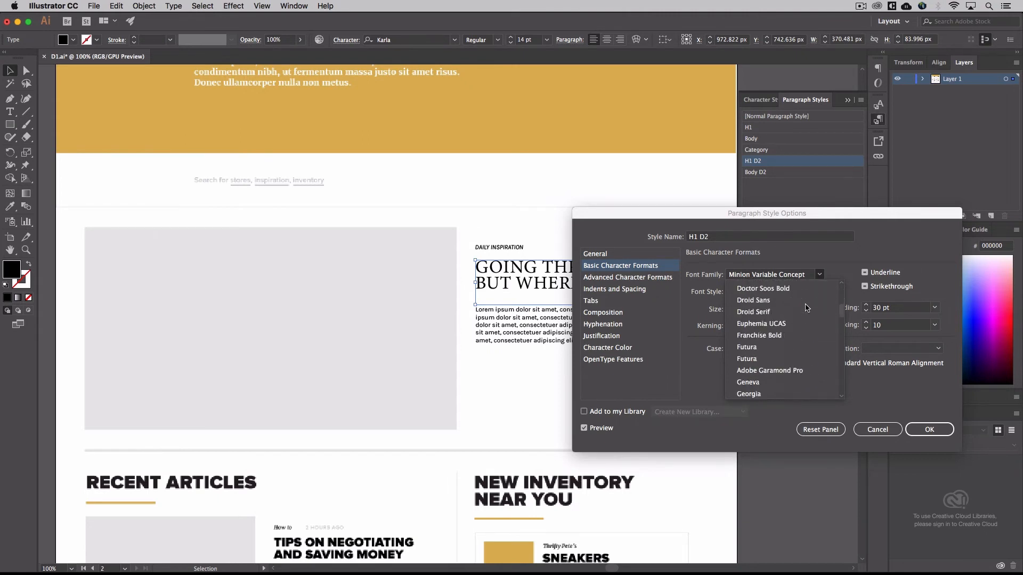
pyautogui.scroll(-5, 807, 308)
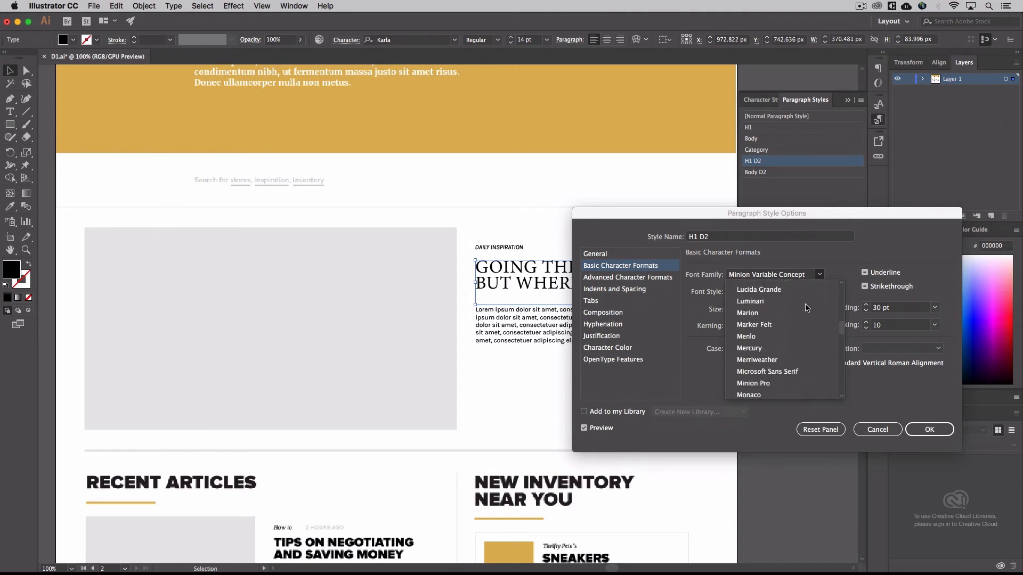
pyautogui.scroll(-5, 807, 308)
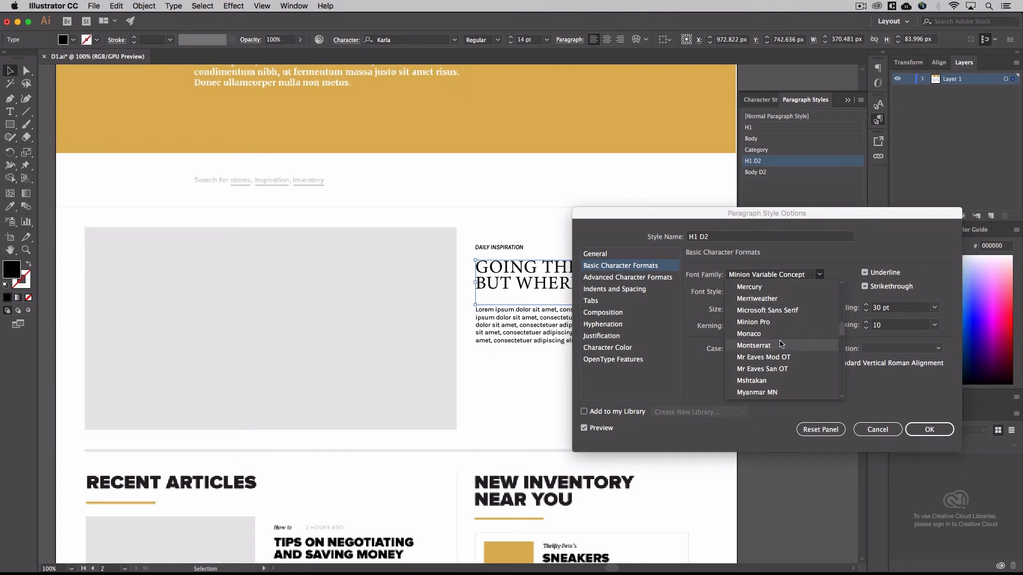
pyautogui.click(781, 345)
# Set the H1 D2 paragraph style's font style to Black and accept the style options
pyautogui.click(820, 291)
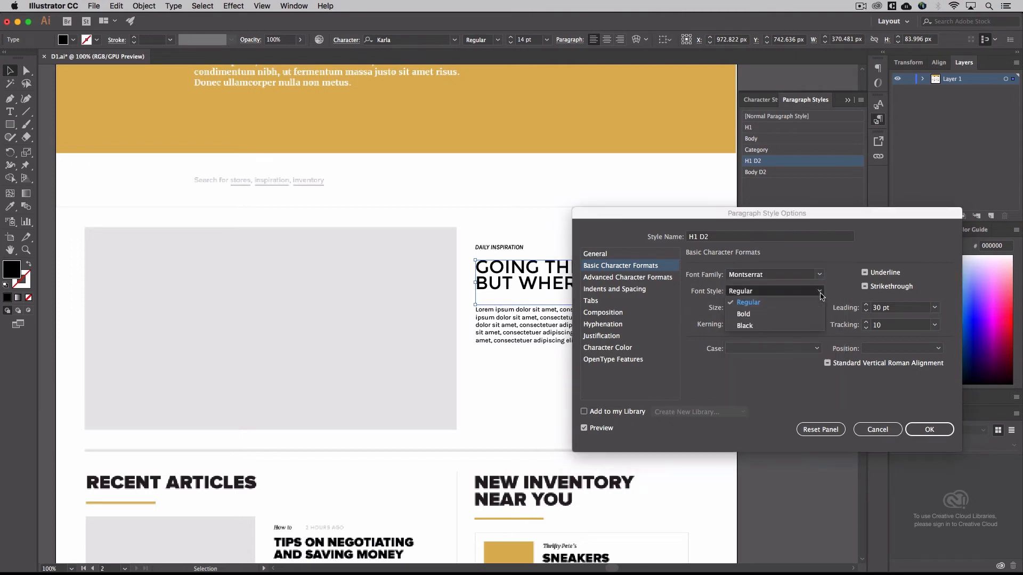
pyautogui.click(803, 326)
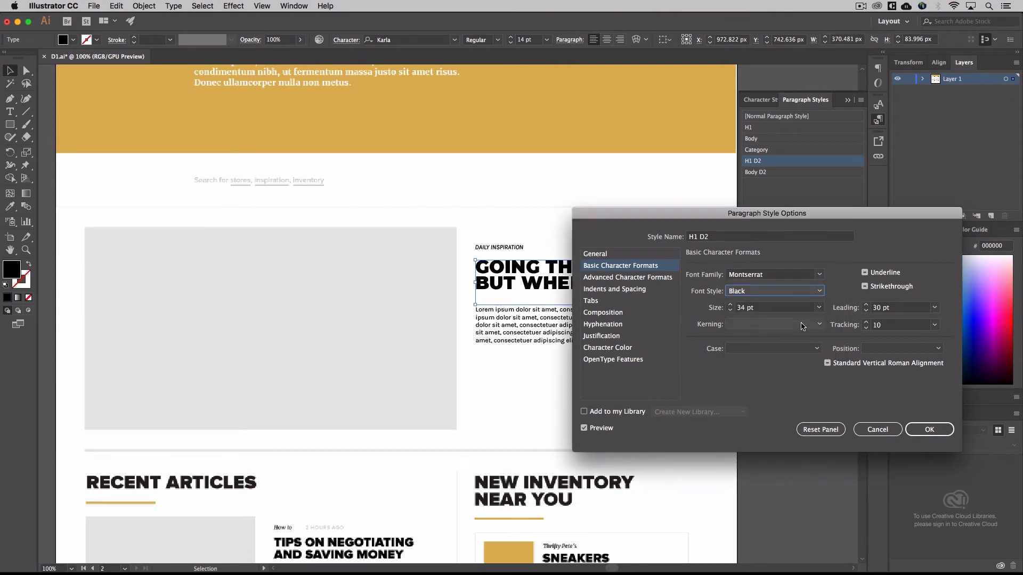
pyautogui.click(930, 429)
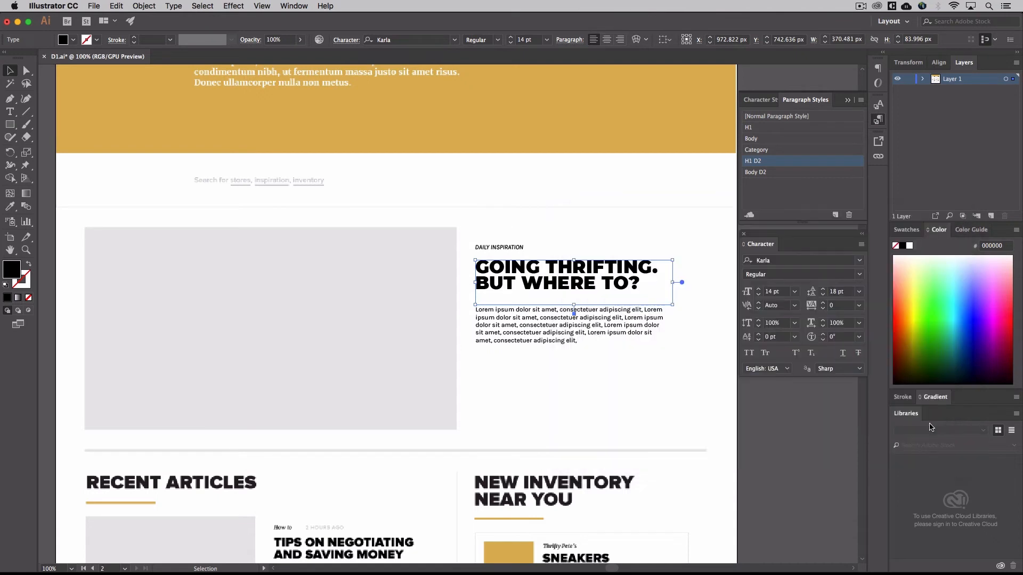
# Apply the Body D2 paragraph style to the lorem ipsum text under the Going Thrifting heading on the duplicated artboard
pyautogui.click(512, 249)
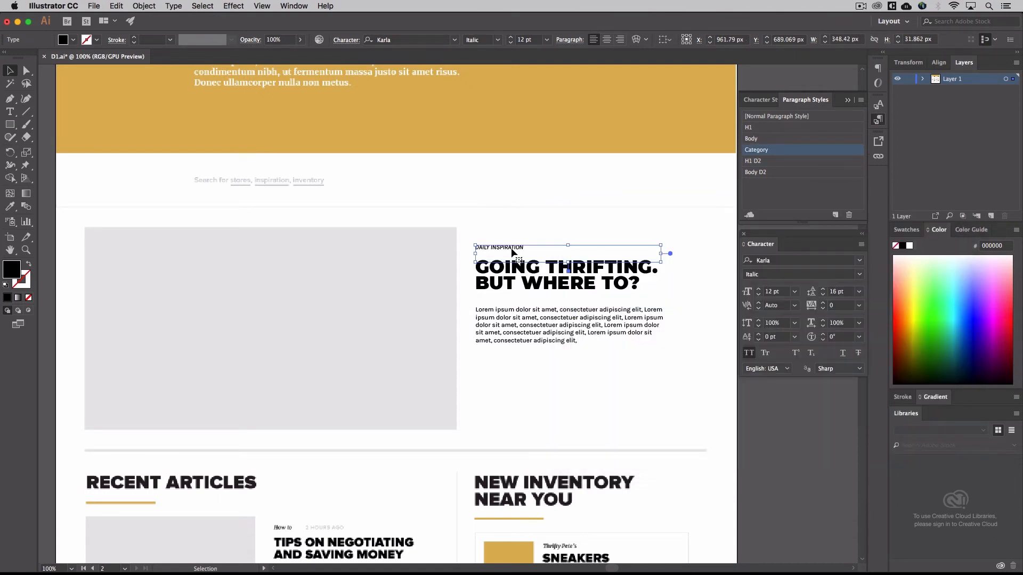
pyautogui.click(521, 324)
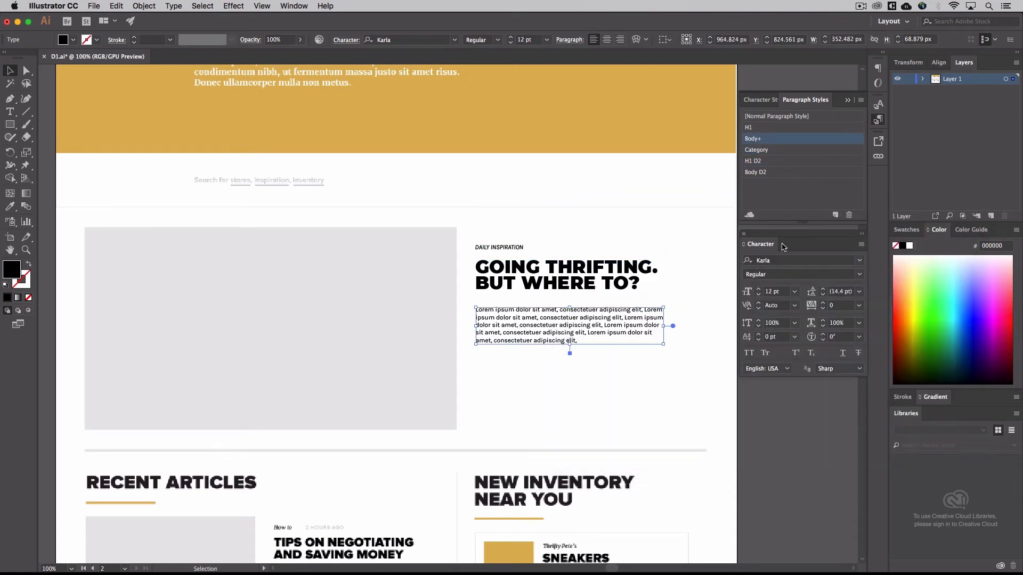
pyautogui.click(773, 176)
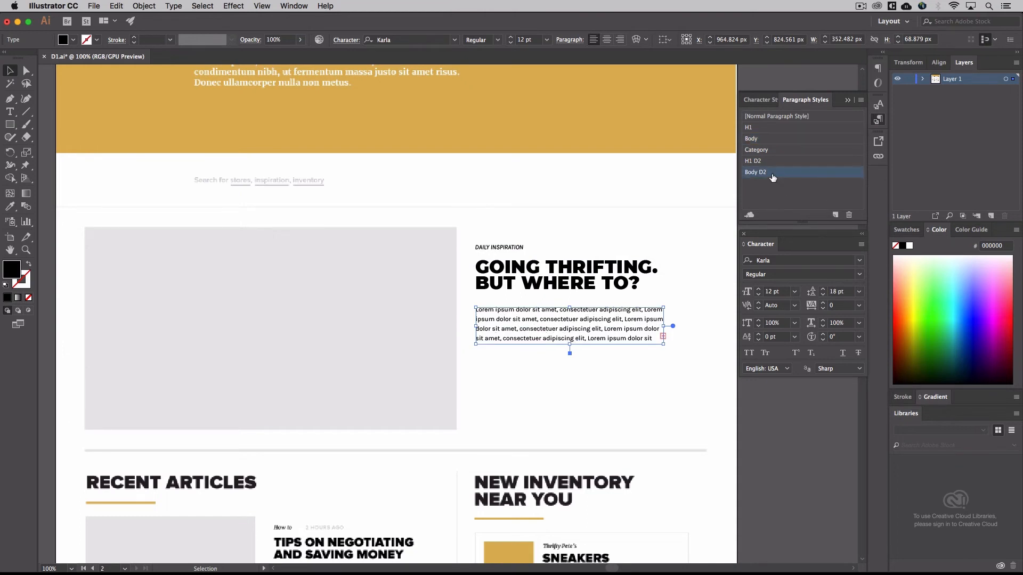
# Set the font family of the Body D2 paragraph style to PT Sans in its basic character formats
pyautogui.doubleClick(772, 174)
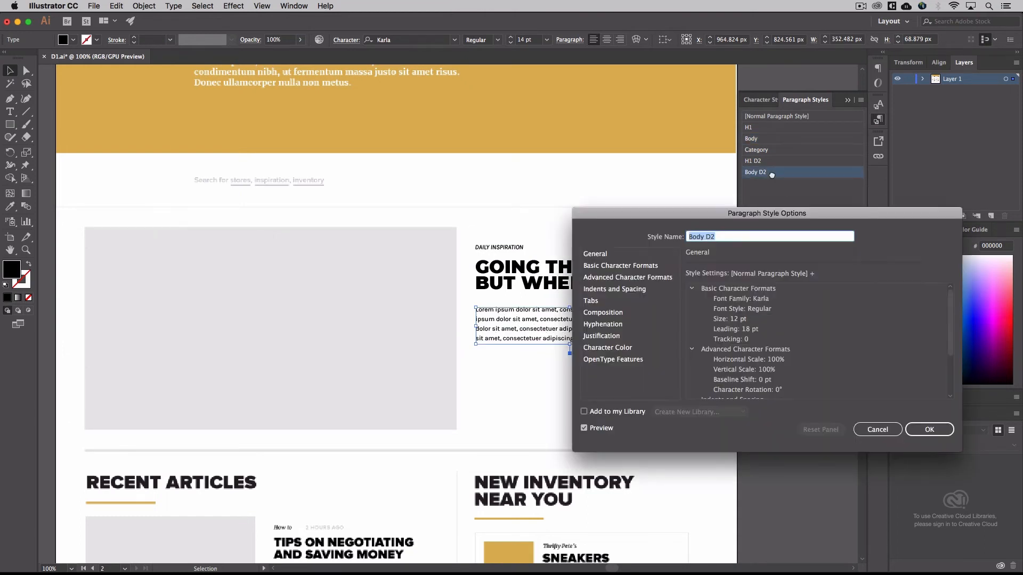
pyautogui.click(661, 269)
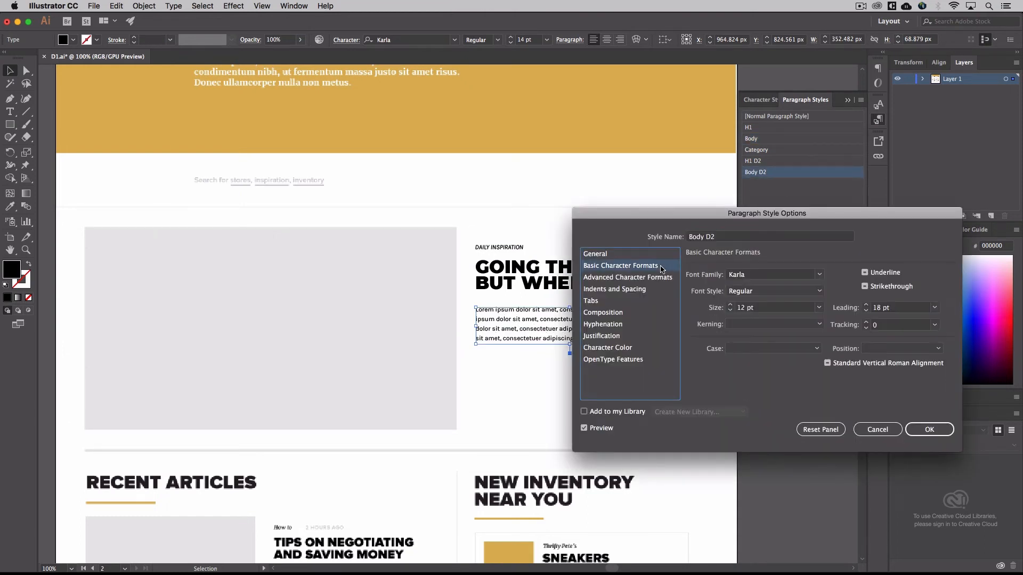
pyautogui.click(820, 274)
pyautogui.scroll(-10, 803, 319)
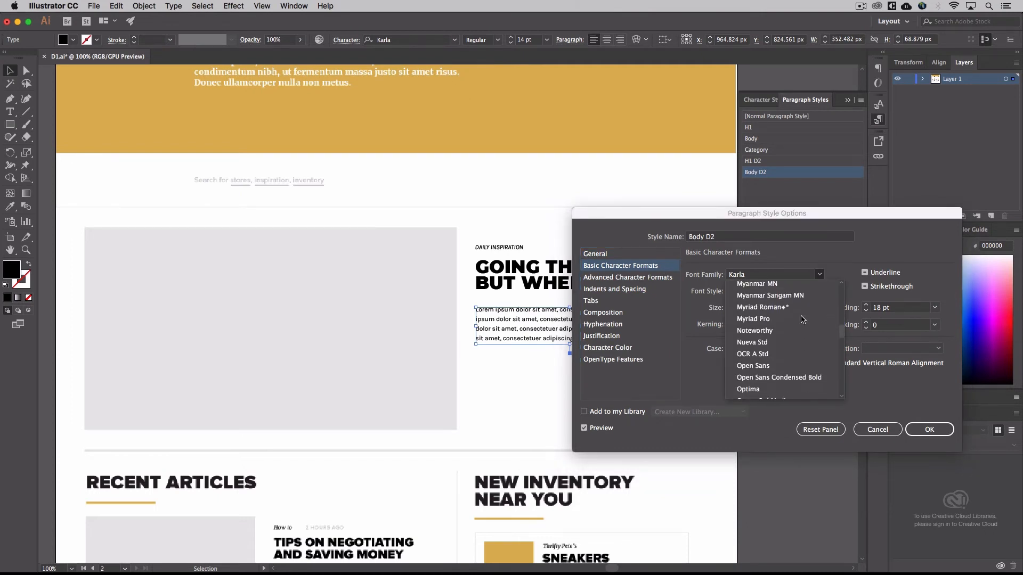
pyautogui.scroll(-2, 803, 319)
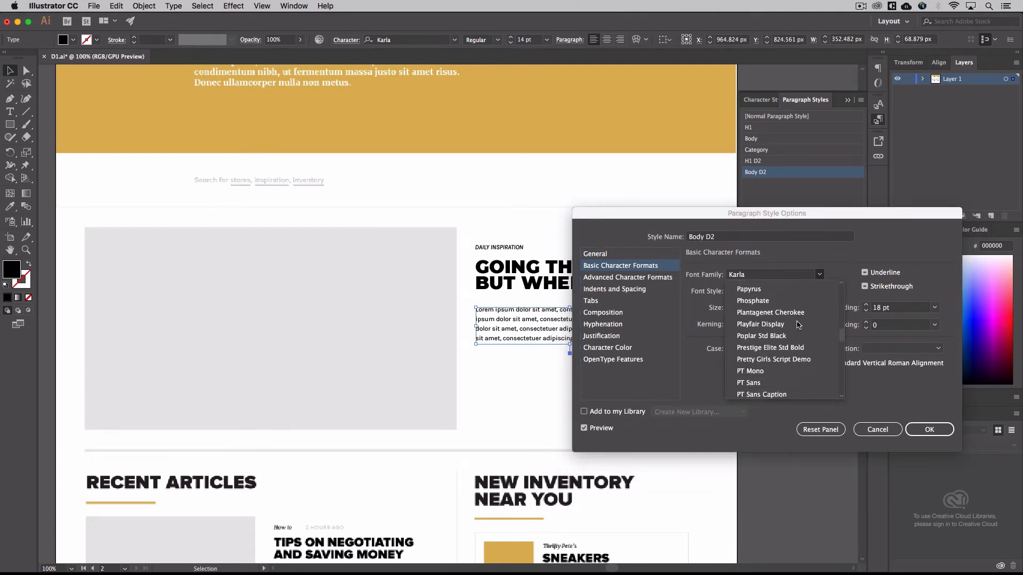
pyautogui.click(773, 384)
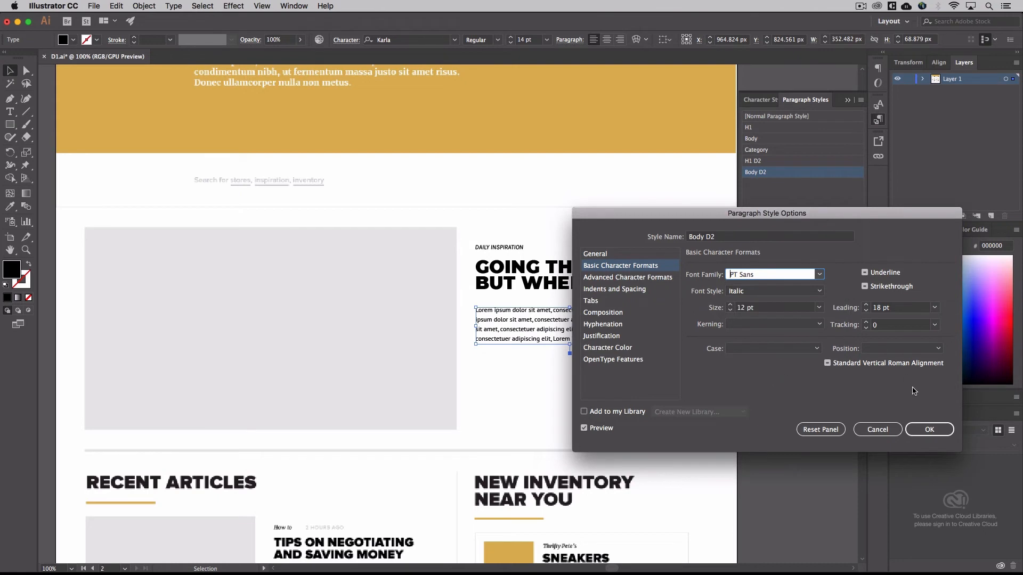
# Set the Body D2 paragraph style's font style to Regular and accept the style options
pyautogui.click(818, 293)
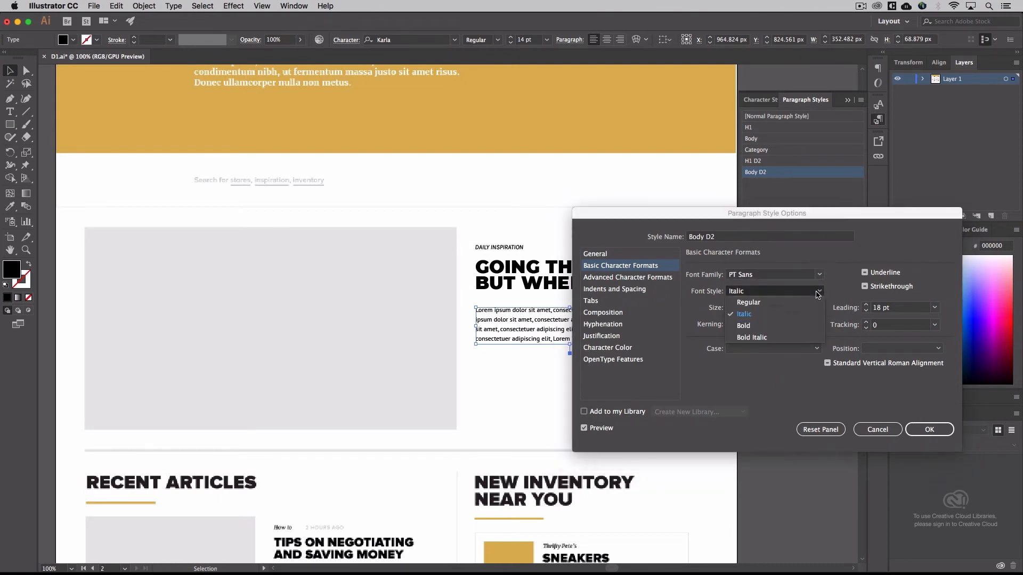
pyautogui.click(799, 314)
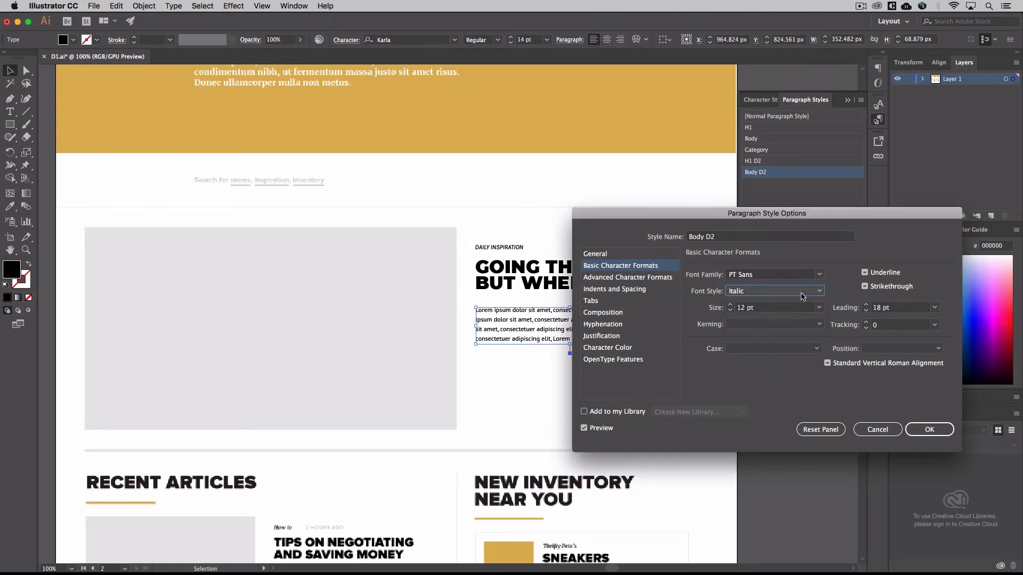
pyautogui.click(800, 294)
pyautogui.click(799, 299)
pyautogui.click(933, 430)
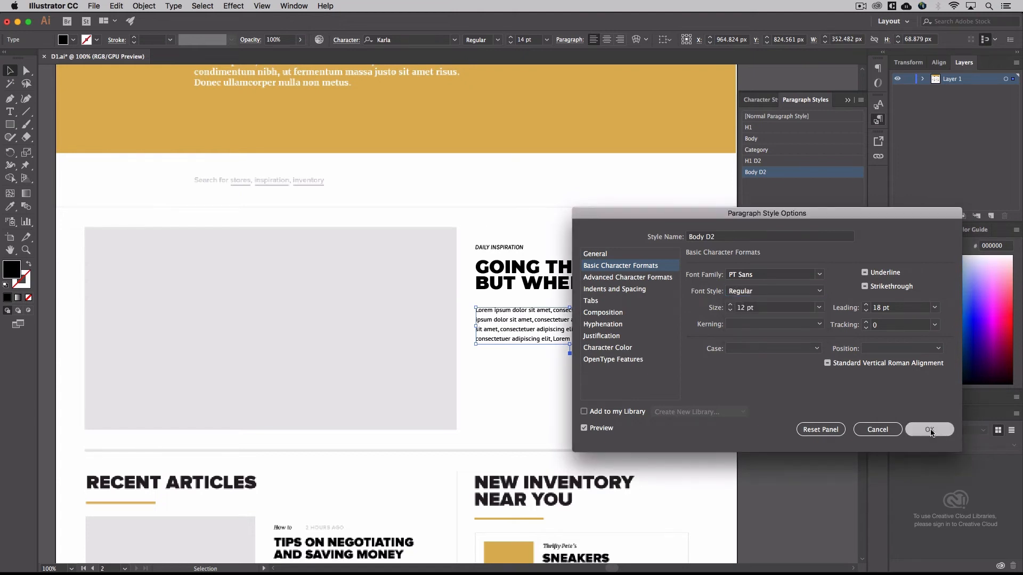
pyautogui.click(678, 398)
pyautogui.click(619, 334)
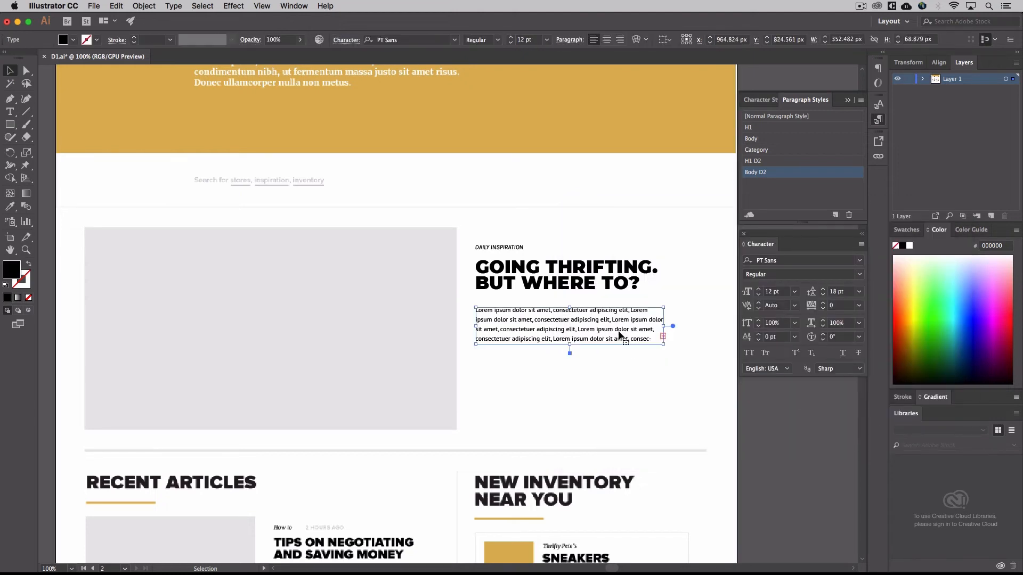
pyautogui.click(582, 278)
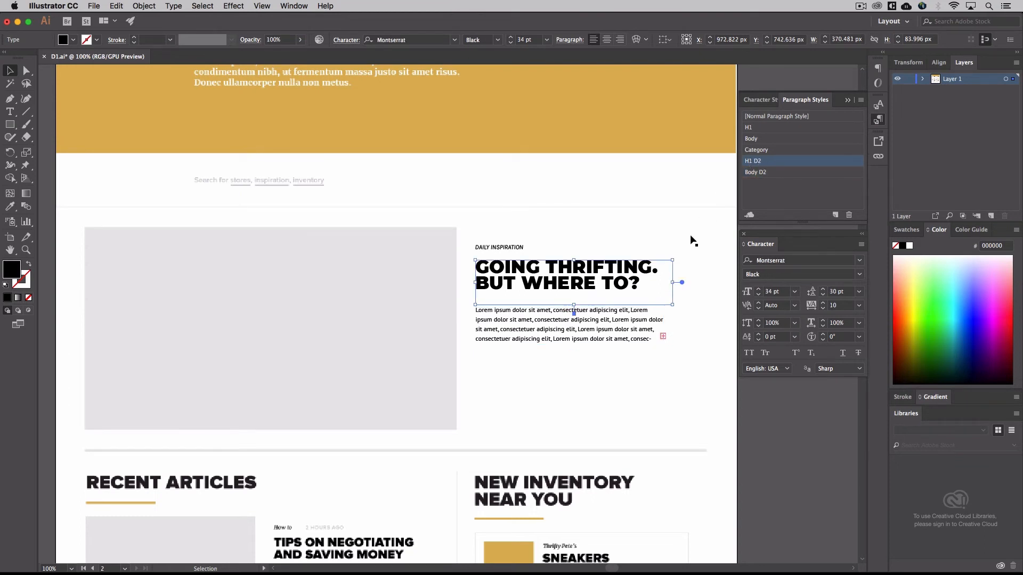
pyautogui.click(822, 151)
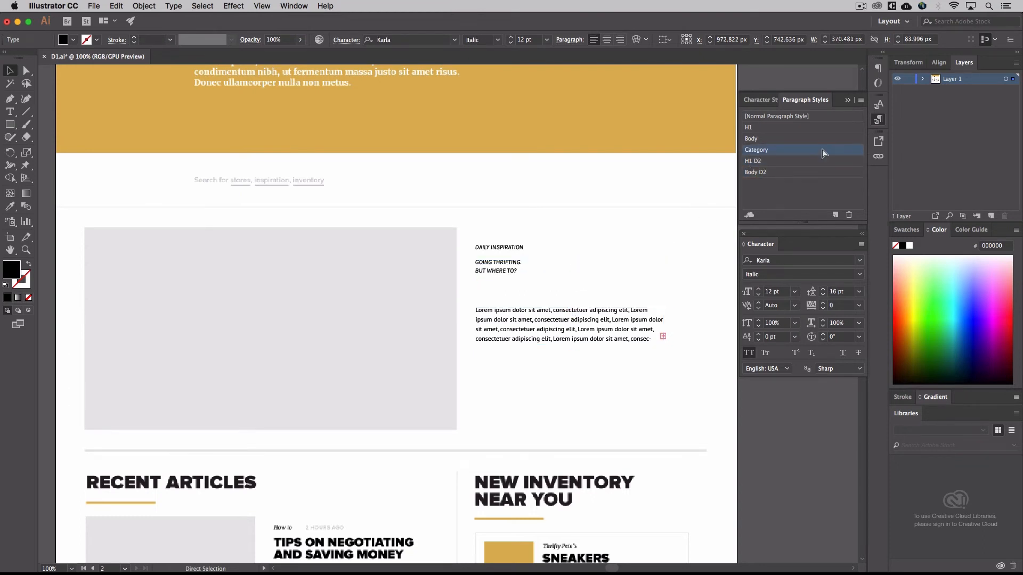
pyautogui.click(790, 163)
# Duplicate the Category paragraph style and rename the copy as Category D2
pyautogui.click(642, 218)
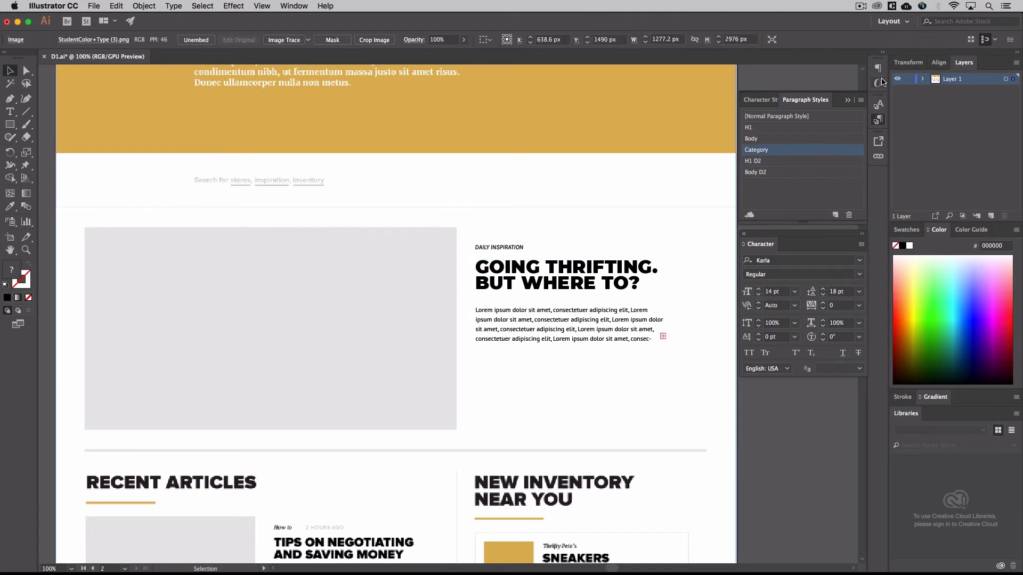
pyautogui.click(862, 103)
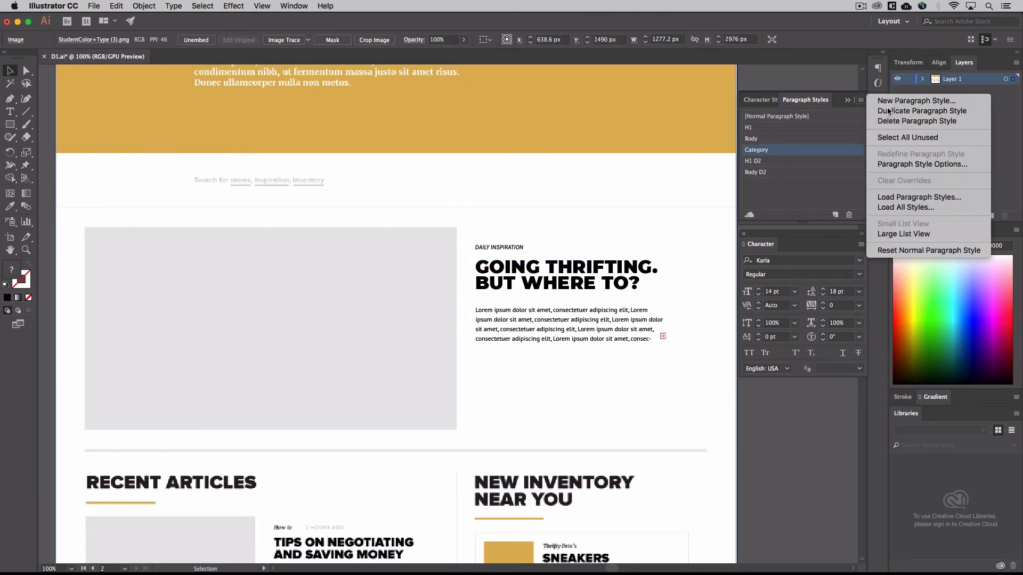
pyautogui.click(906, 111)
pyautogui.doubleClick(769, 183)
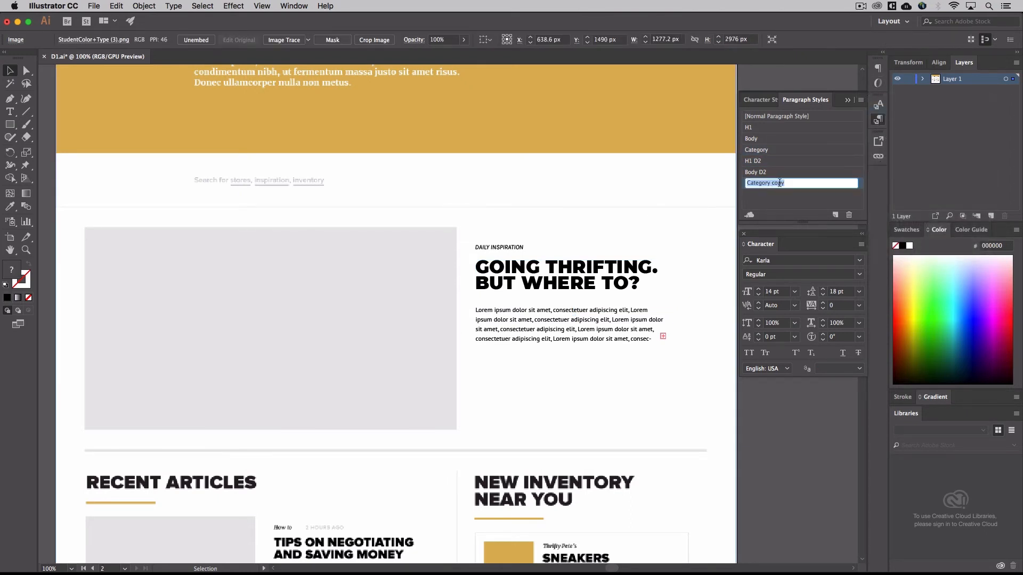
pyautogui.doubleClick(777, 183)
pyautogui.write('D2')
pyautogui.press('Return')
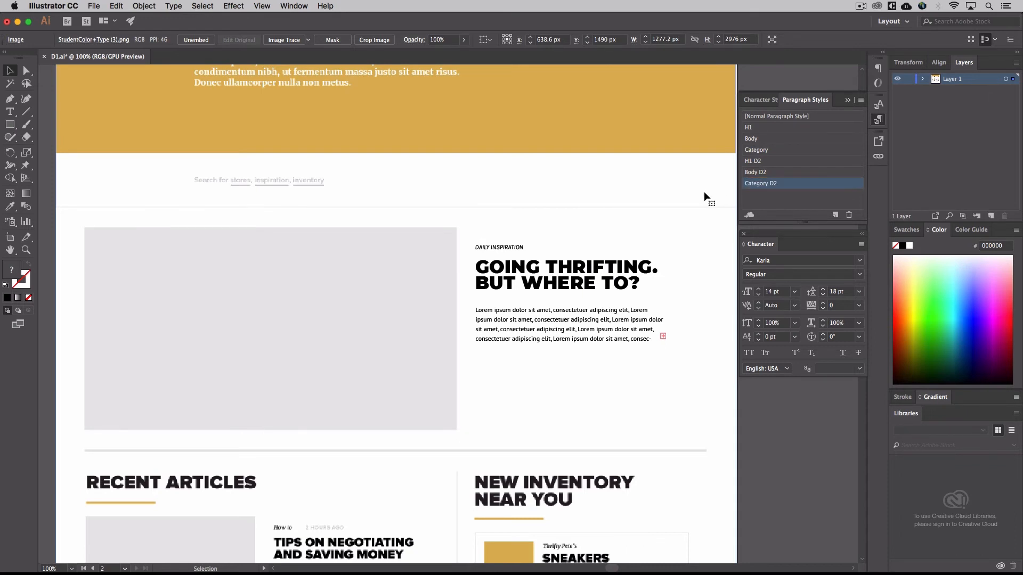
# Compare the typography of the original and duplicated homepage artboards side by side at a reduced zoom
pyautogui.click(502, 250)
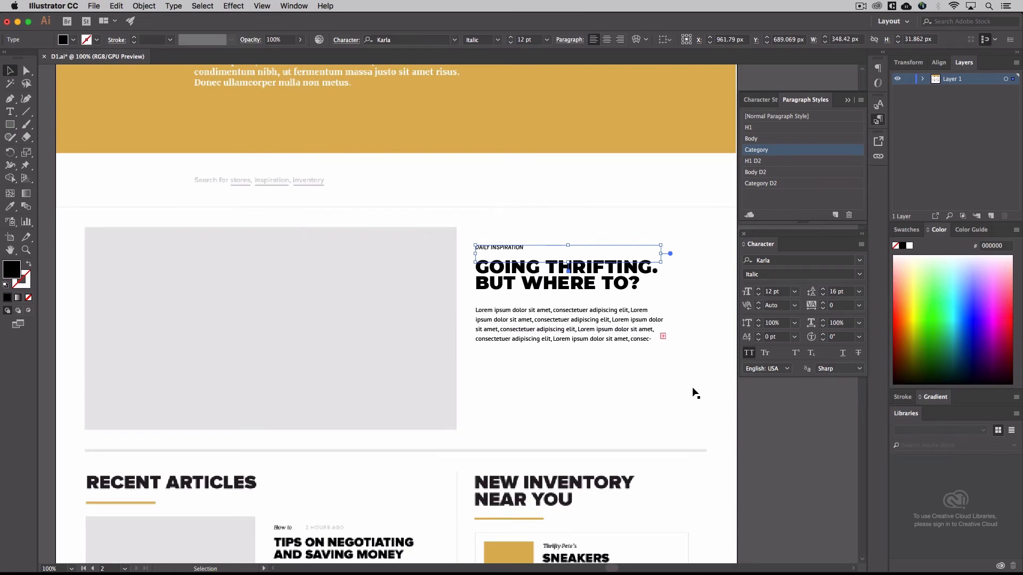
pyautogui.press('super+minus')
pyautogui.click(552, 235)
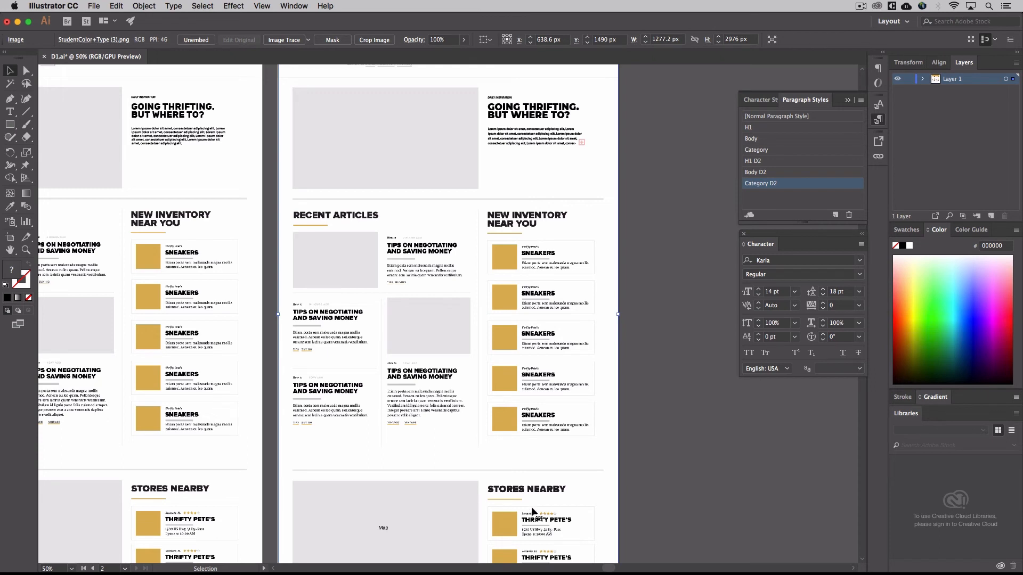
pyautogui.click(657, 411)
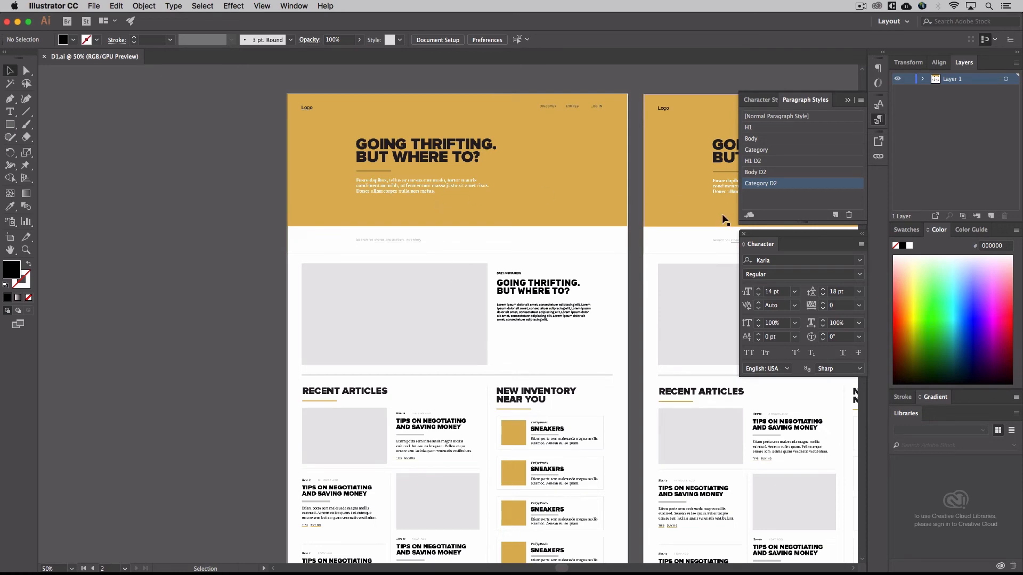
pyautogui.hscroll(10, 717, 187)
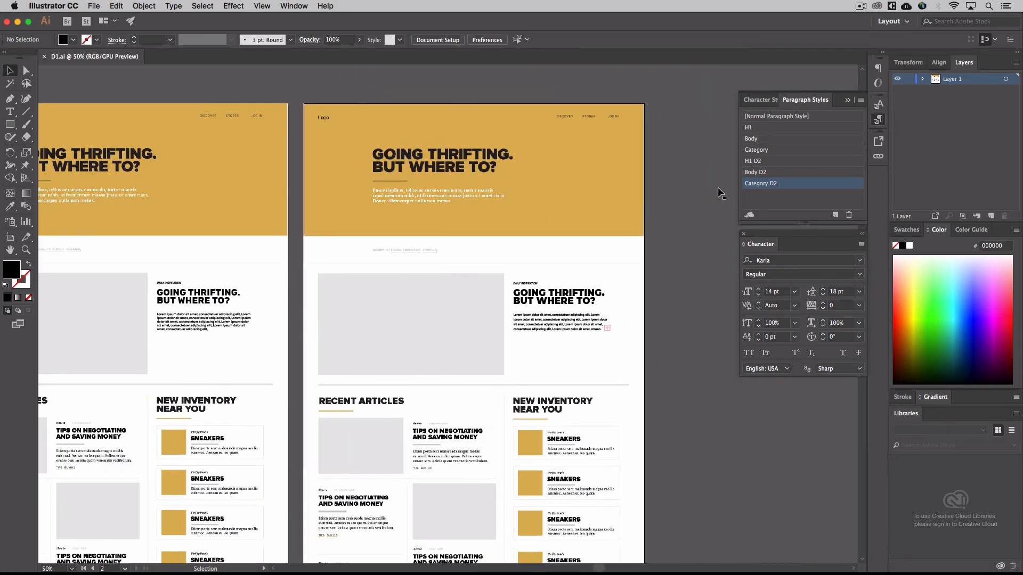
pyautogui.hscroll(3, 703, 190)
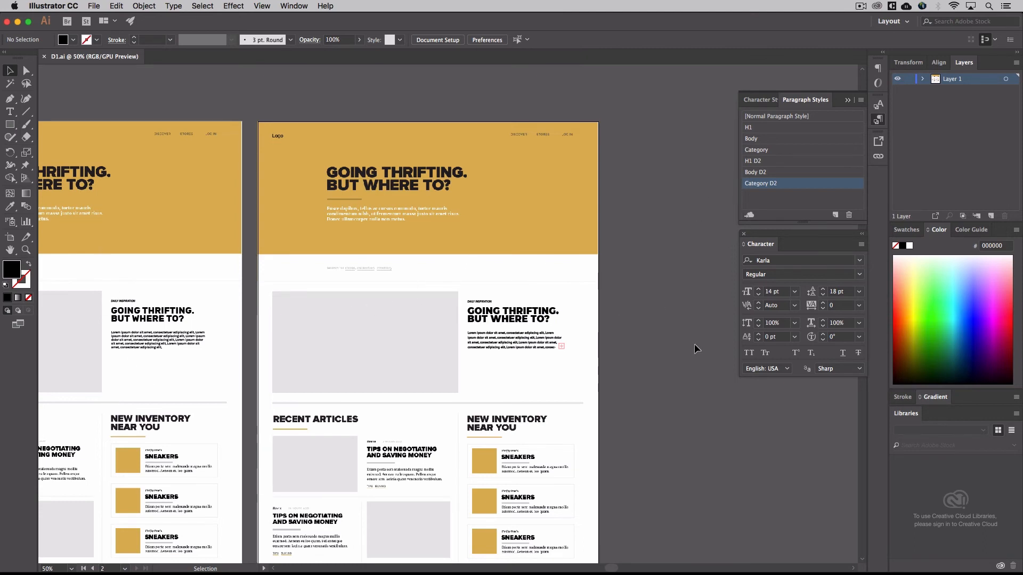
pyautogui.hscroll(-5, 403, 301)
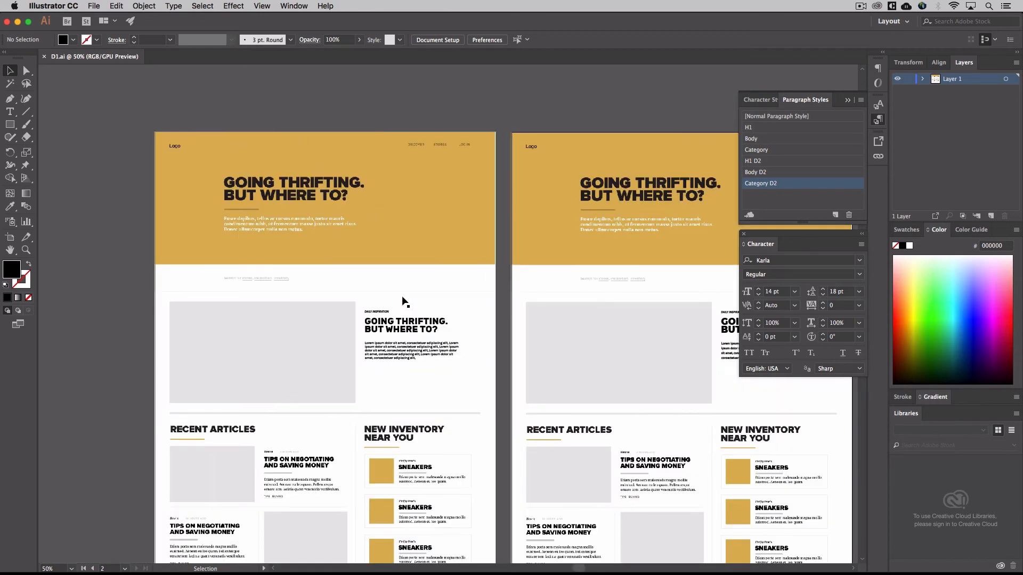
pyautogui.hscroll(-2, 403, 302)
pyautogui.scroll(-1, 404, 302)
pyautogui.hscroll(-3, 405, 301)
pyautogui.scroll(1, 404, 301)
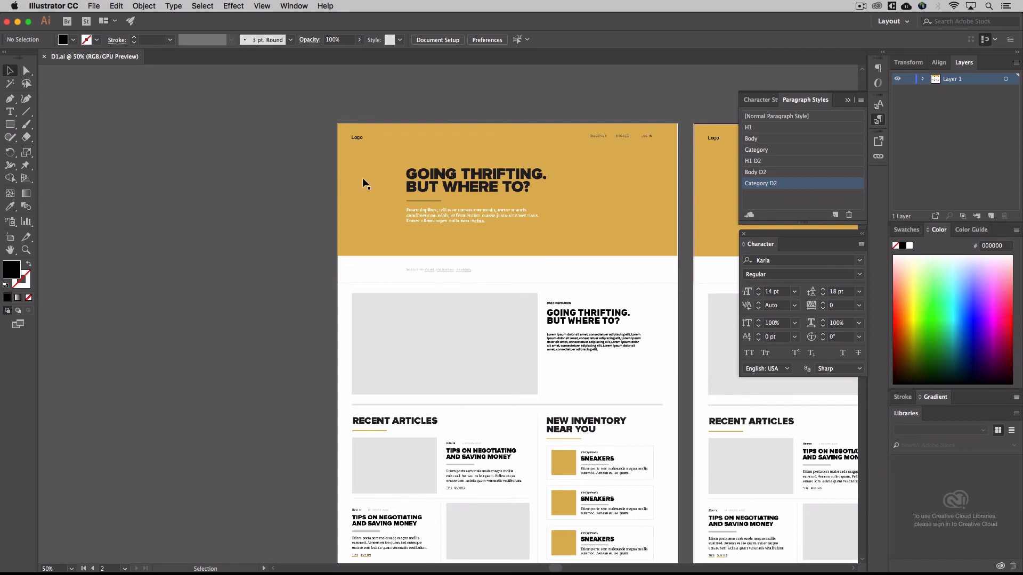
# Examine the original homepage artboard from the header down to the newsletter footer, and look closer at its header and Daily Inspiration section
pyautogui.scroll(-2, 363, 182)
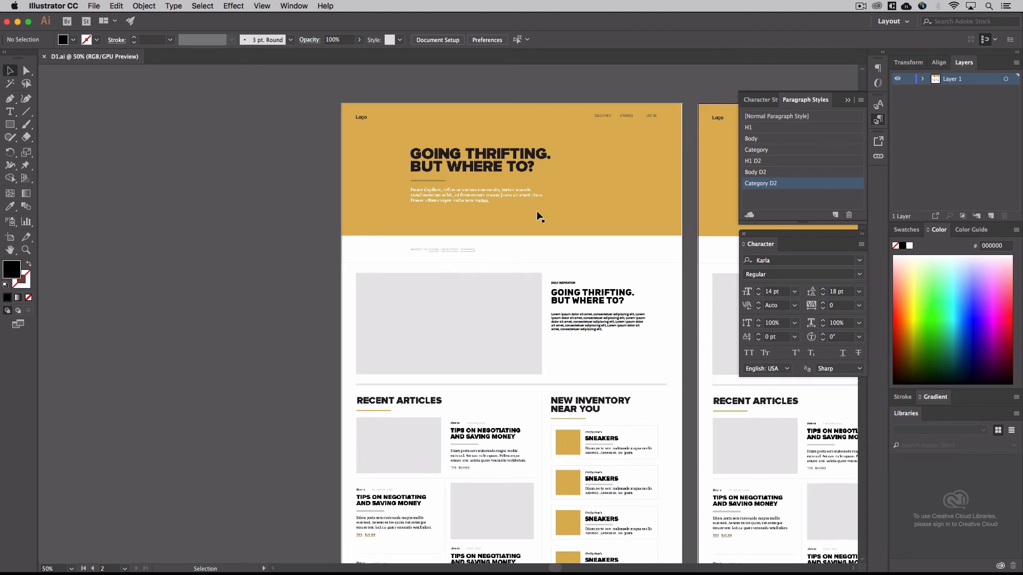
pyautogui.scroll(-5, 384, 186)
pyautogui.hscroll(2, 384, 186)
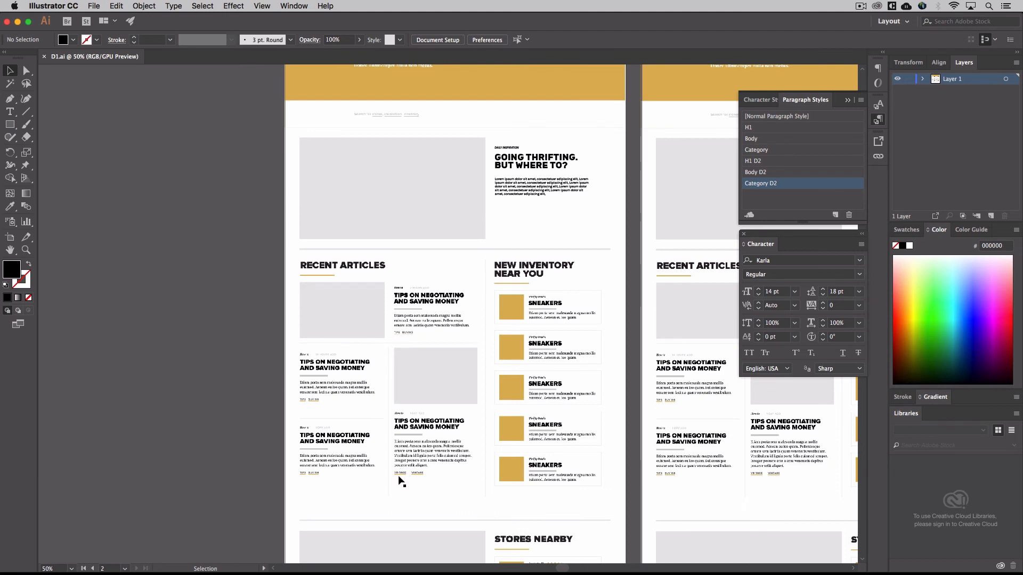
pyautogui.scroll(-3, 401, 482)
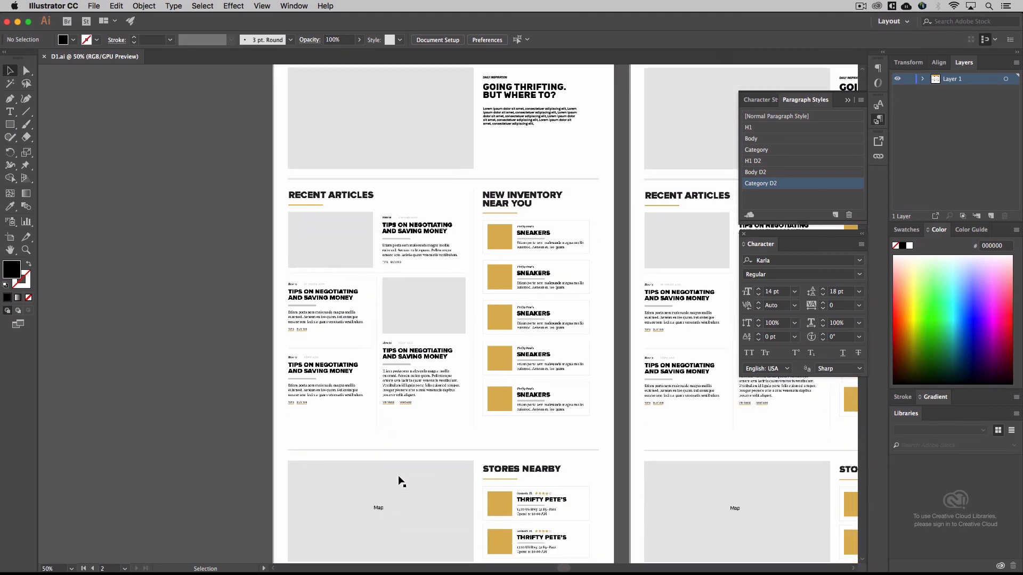
pyautogui.scroll(-5, 401, 482)
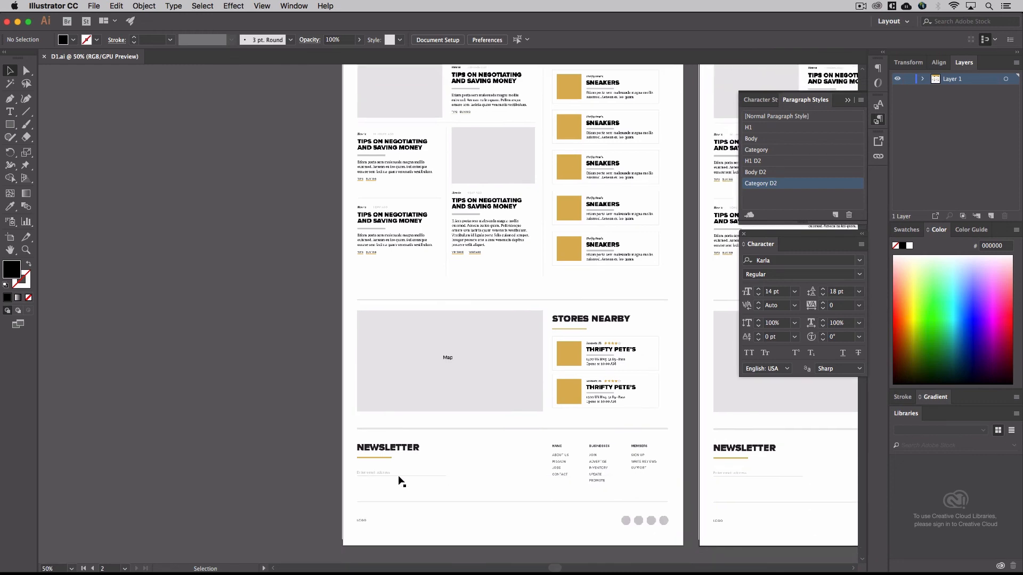
pyautogui.scroll(8, 402, 482)
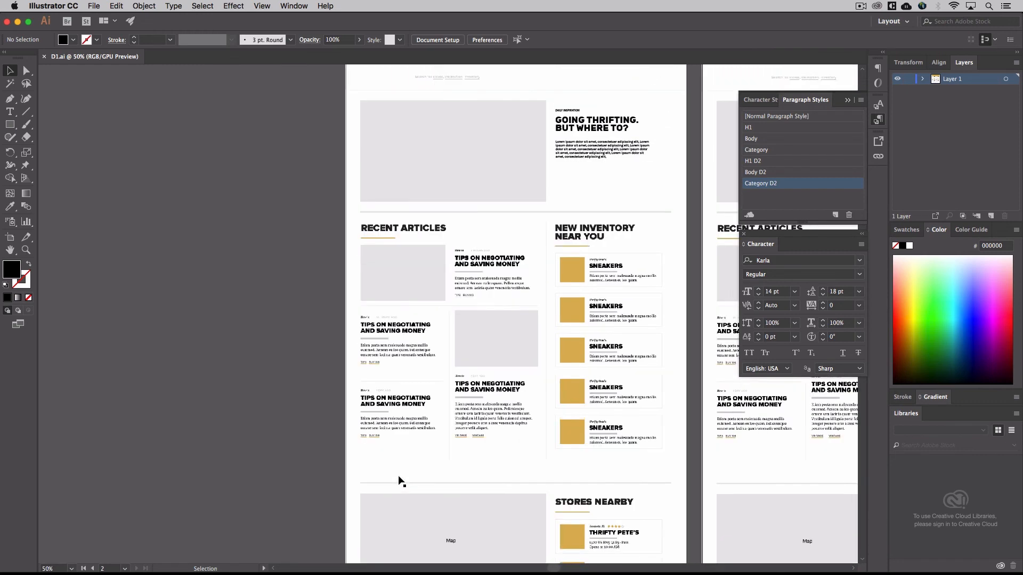
pyautogui.scroll(2, 402, 481)
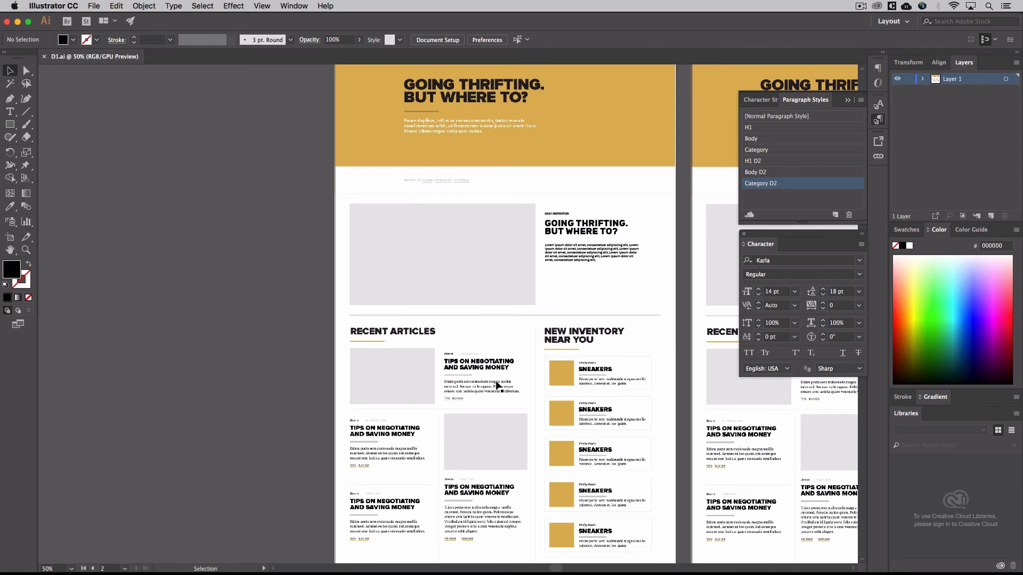
pyautogui.hscroll(1, 496, 382)
pyautogui.hscroll(5, 496, 383)
pyautogui.scroll(2, 496, 383)
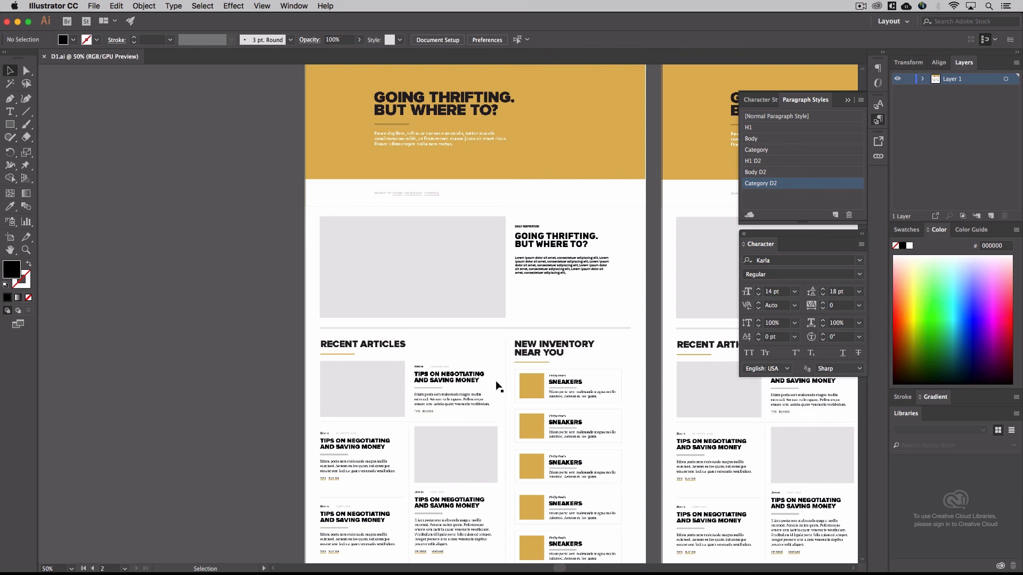
pyautogui.press('super+equal')
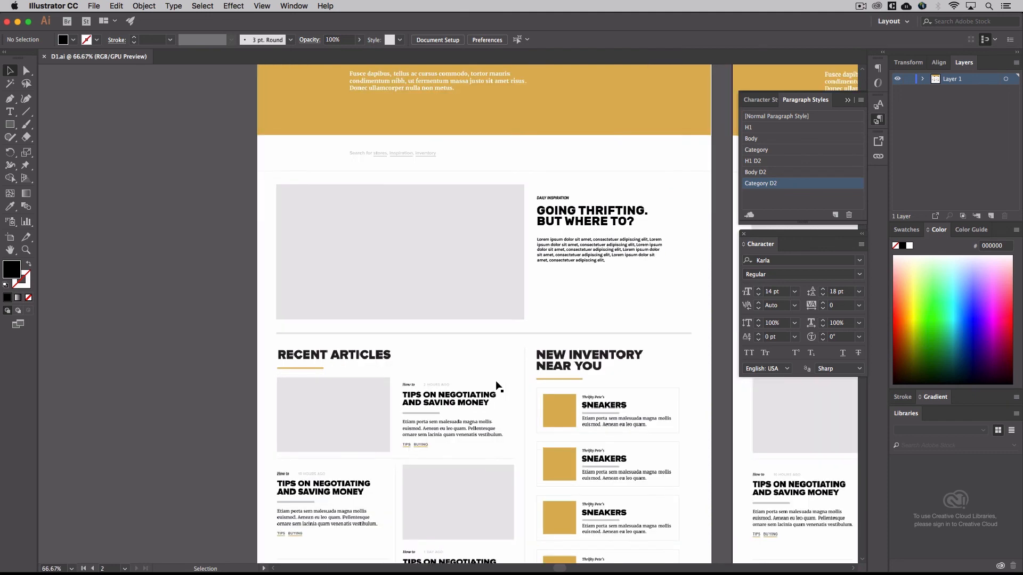
pyautogui.scroll(3, 497, 385)
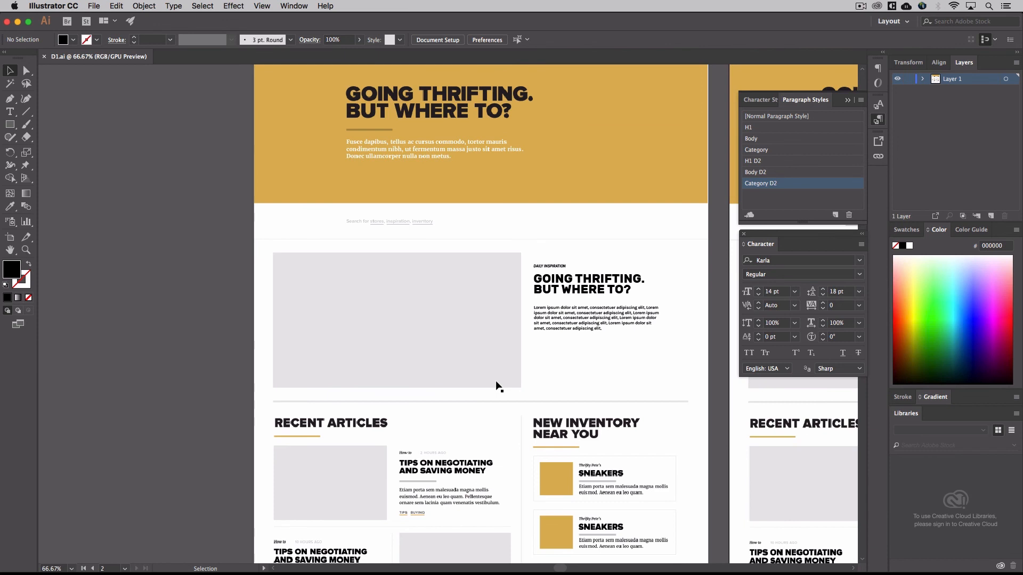
pyautogui.rightClick(497, 385)
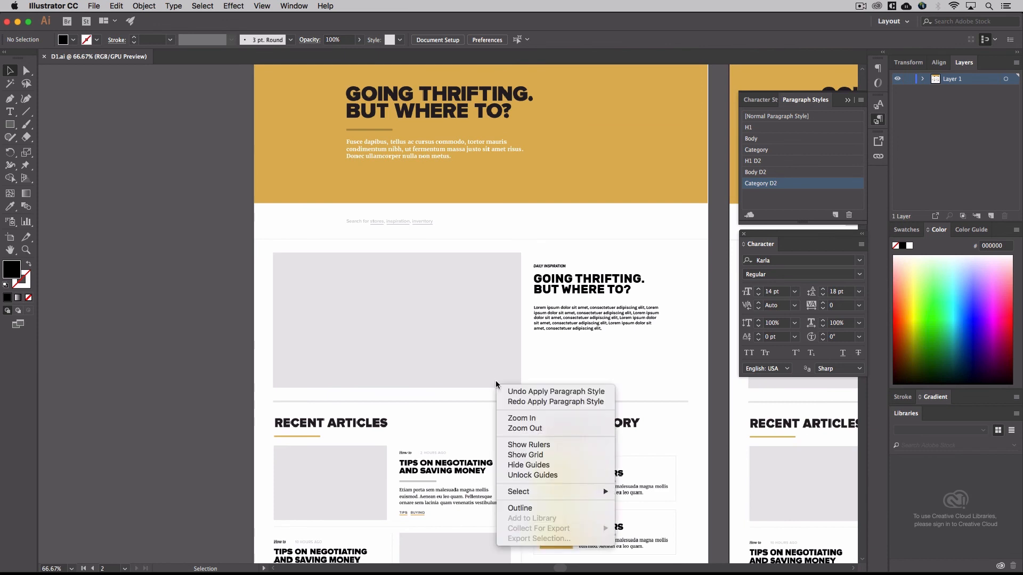
# Examine the Daily Inspiration, Recent Articles and New Inventory Near You sections of the homepage artboard at 100% zoom
pyautogui.click(566, 371)
pyautogui.scroll(-3, 565, 371)
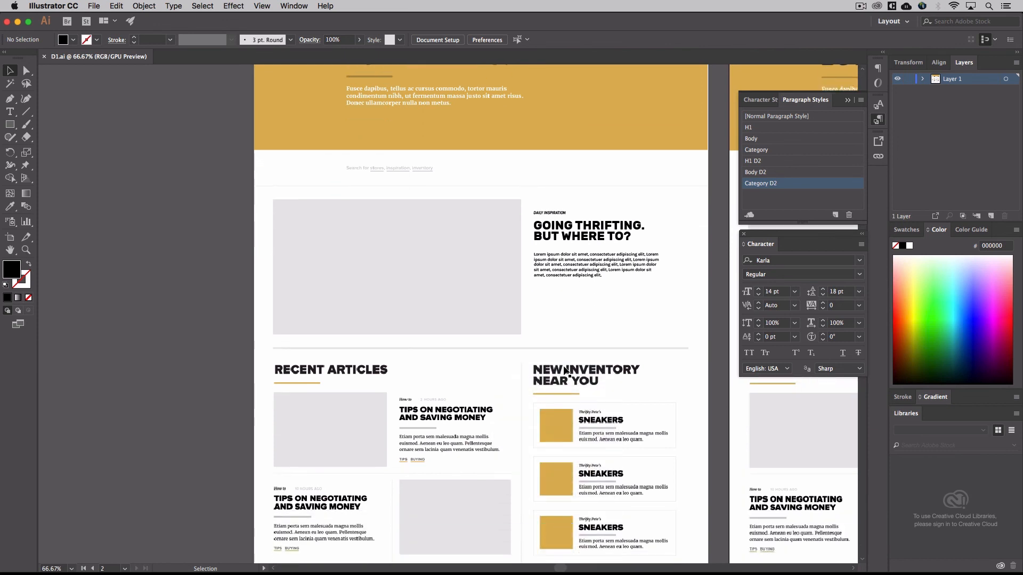
pyautogui.press('super+equal')
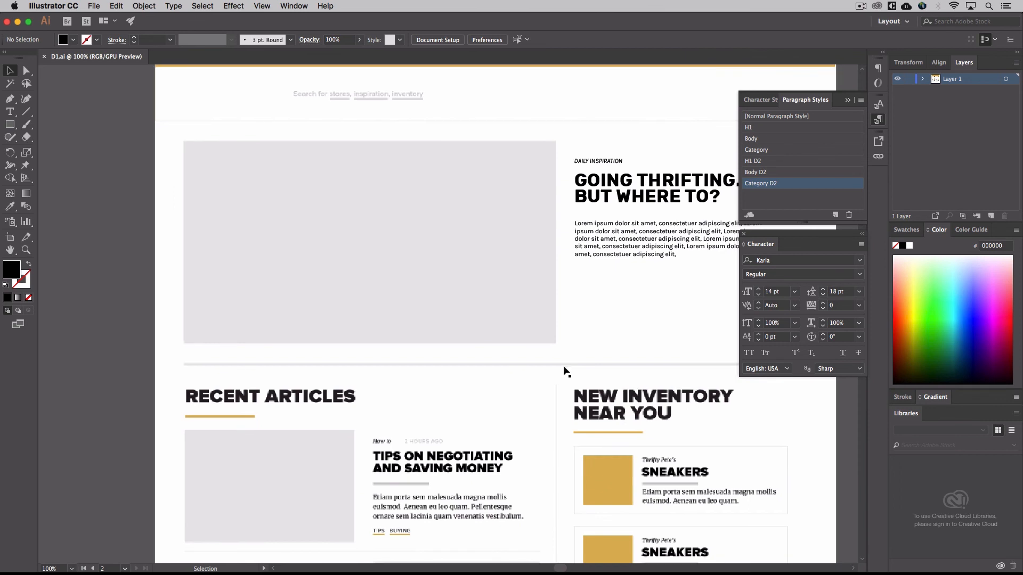
pyautogui.hscroll(4, 565, 370)
pyautogui.scroll(-1, 565, 370)
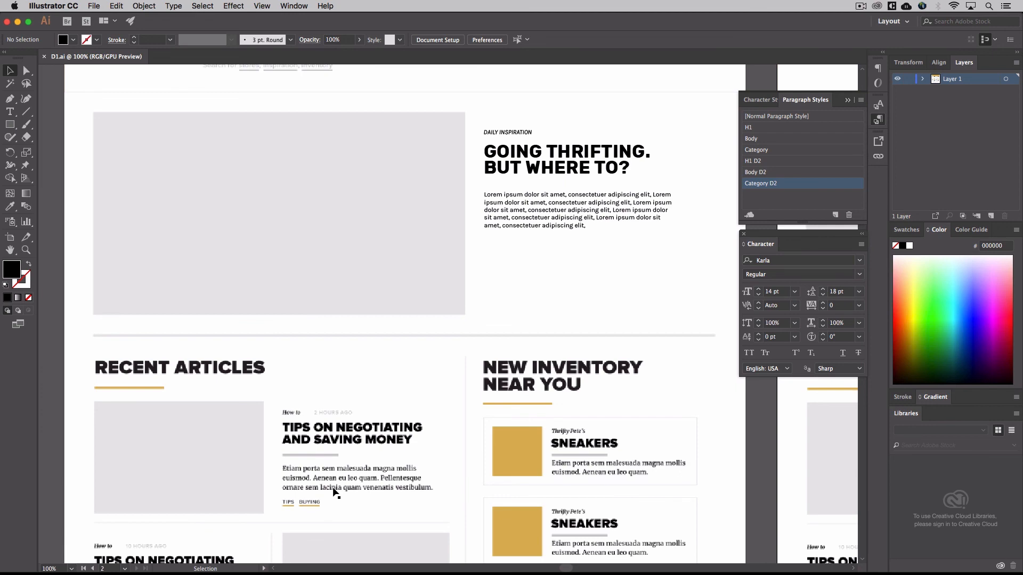
pyautogui.scroll(-5, 335, 493)
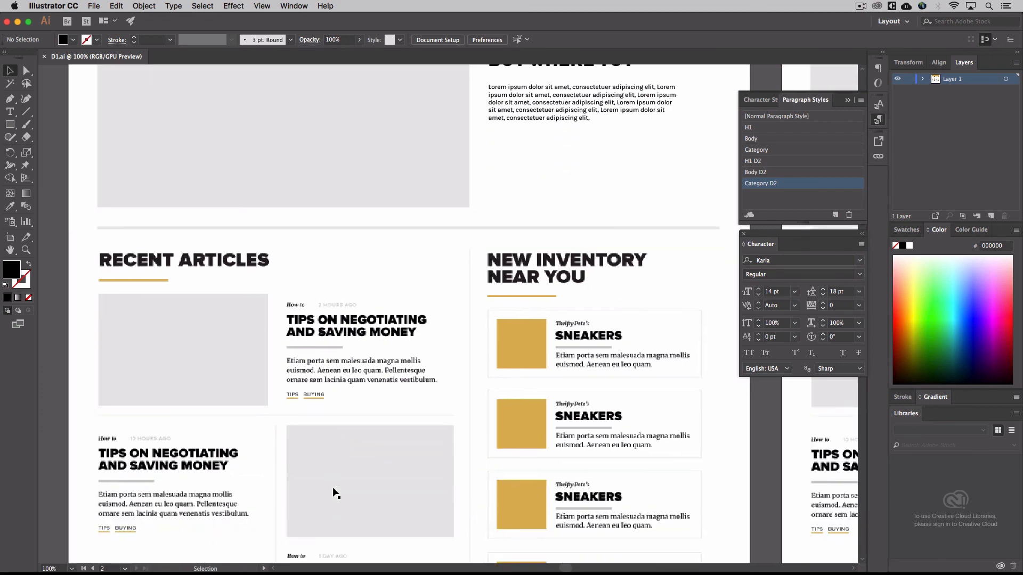
pyautogui.scroll(-2, 335, 492)
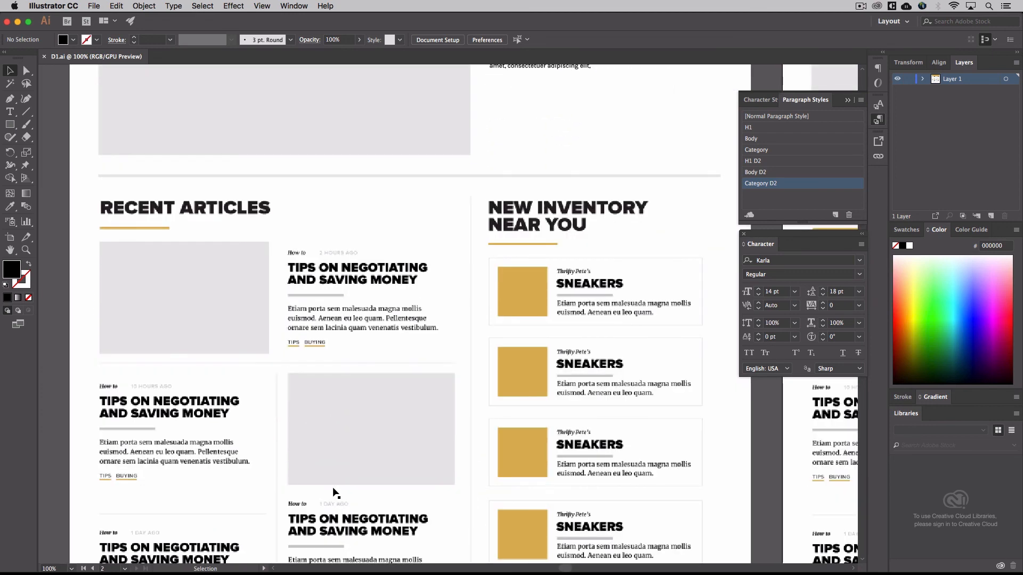
# Review the homepage artboard's typography from the header's intro text down to the Stores Nearby section
pyautogui.scroll(8, 335, 493)
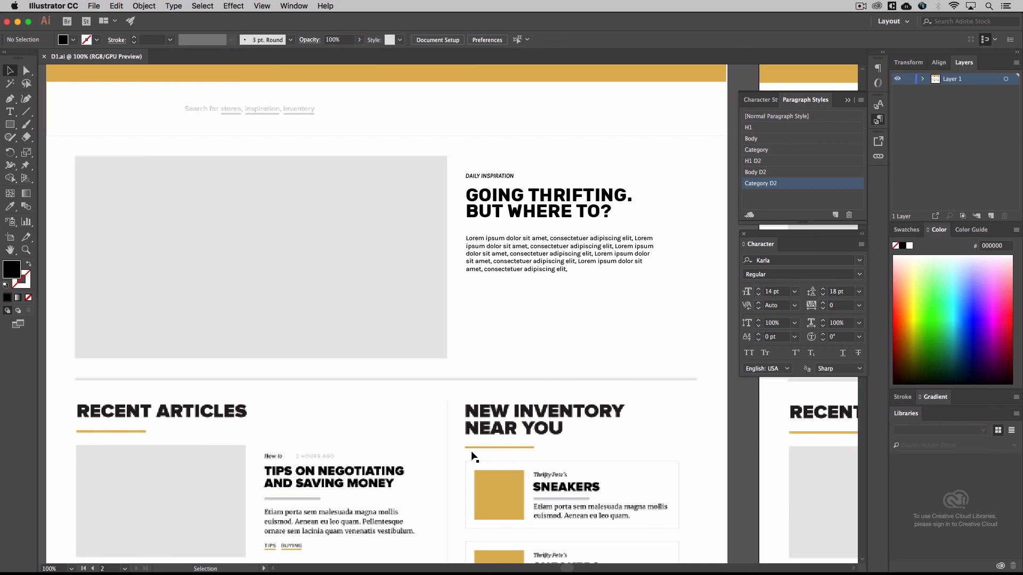
pyautogui.scroll(-1, 472, 455)
pyautogui.hscroll(-1, 472, 455)
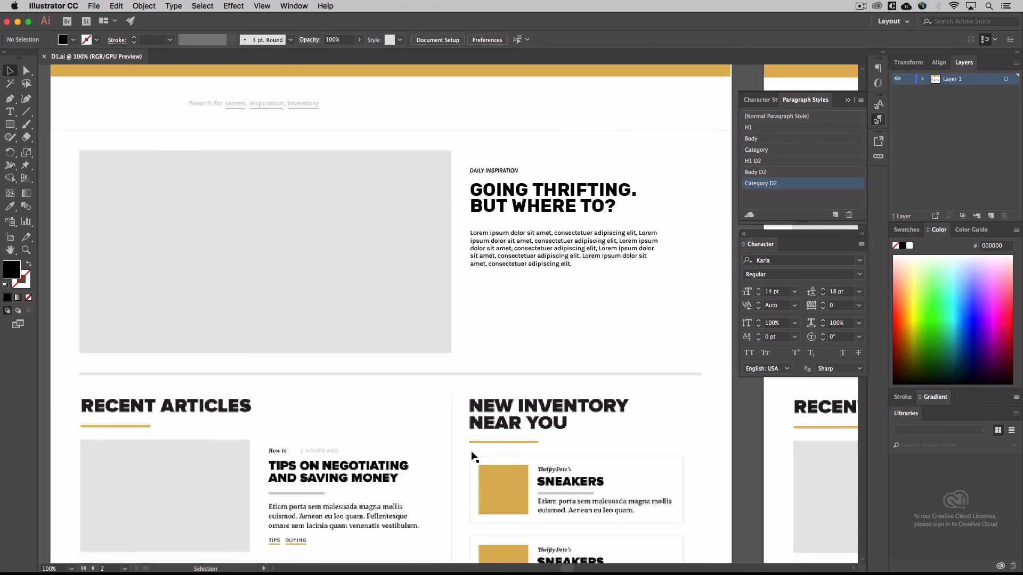
pyautogui.scroll(-5, 472, 456)
pyautogui.hscroll(-2, 472, 455)
pyautogui.scroll(6, 472, 456)
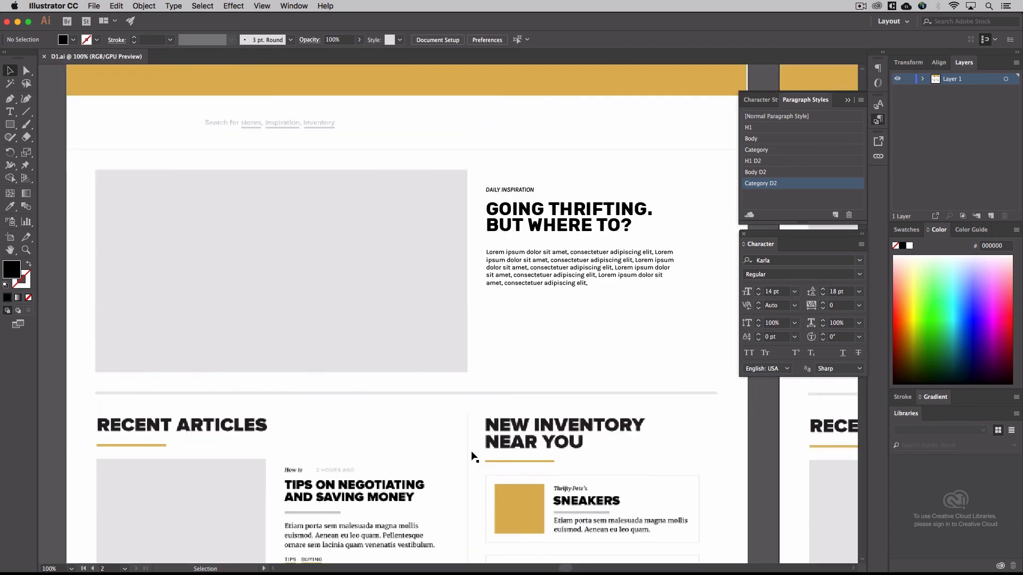
pyautogui.scroll(6, 472, 456)
pyautogui.scroll(-4, 472, 456)
pyautogui.hscroll(-1, 472, 456)
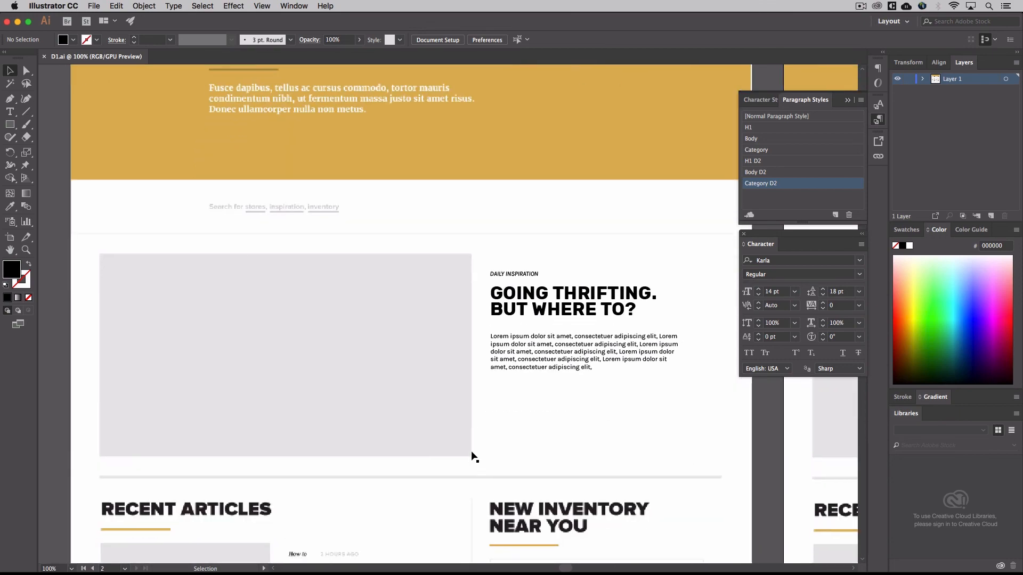
pyautogui.scroll(-8, 472, 457)
pyautogui.hscroll(1, 472, 457)
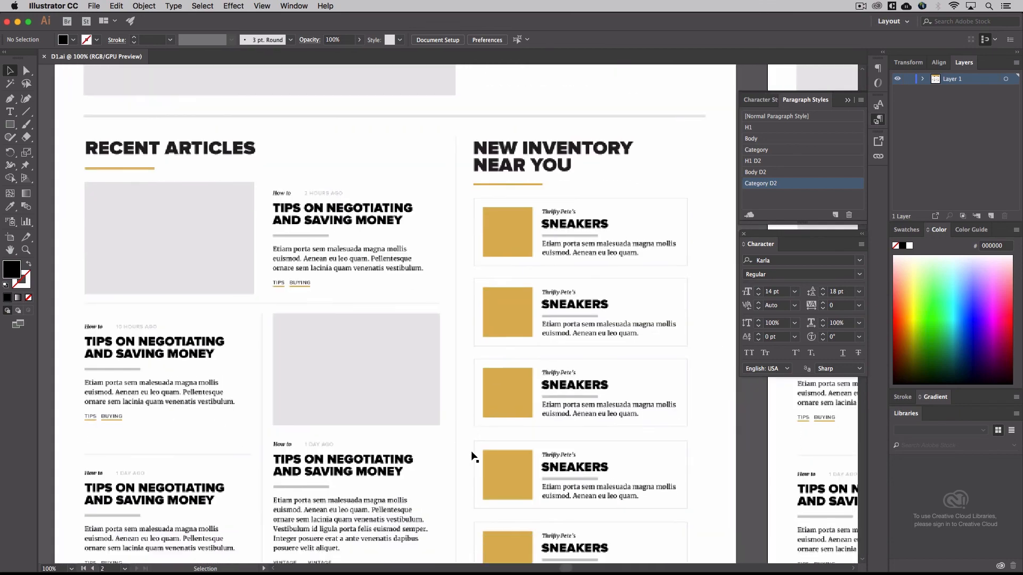
pyautogui.scroll(-5, 472, 456)
pyautogui.hscroll(1, 472, 457)
pyautogui.scroll(-2, 472, 457)
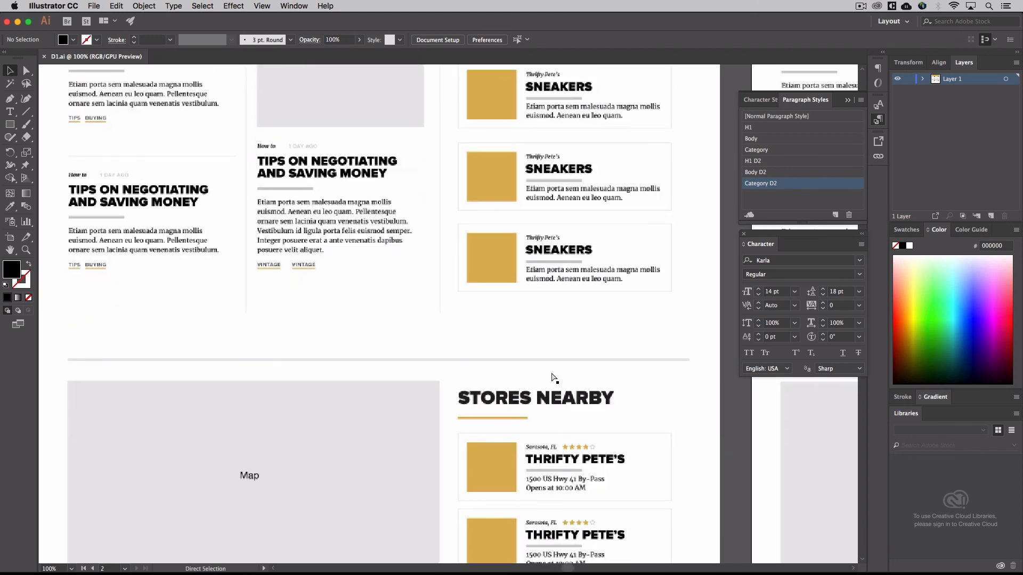
# Switch to Google Chrome and view the icon resources and deliverables on the Week 4 Assignment 7 page
pyautogui.press('super+Tab')
pyautogui.press('super+Tab')
pyautogui.press('super+Tab')
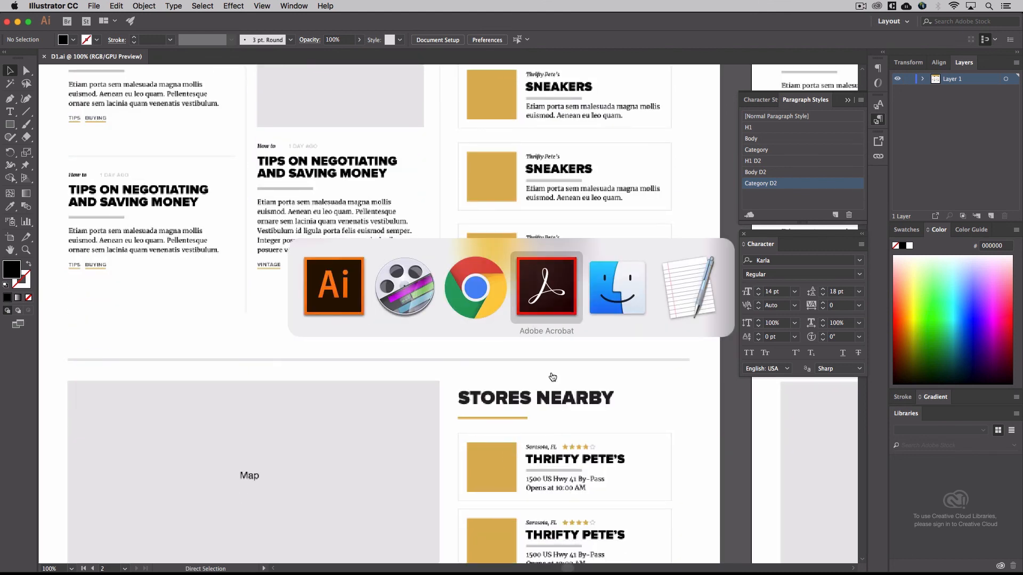
pyautogui.click(483, 303)
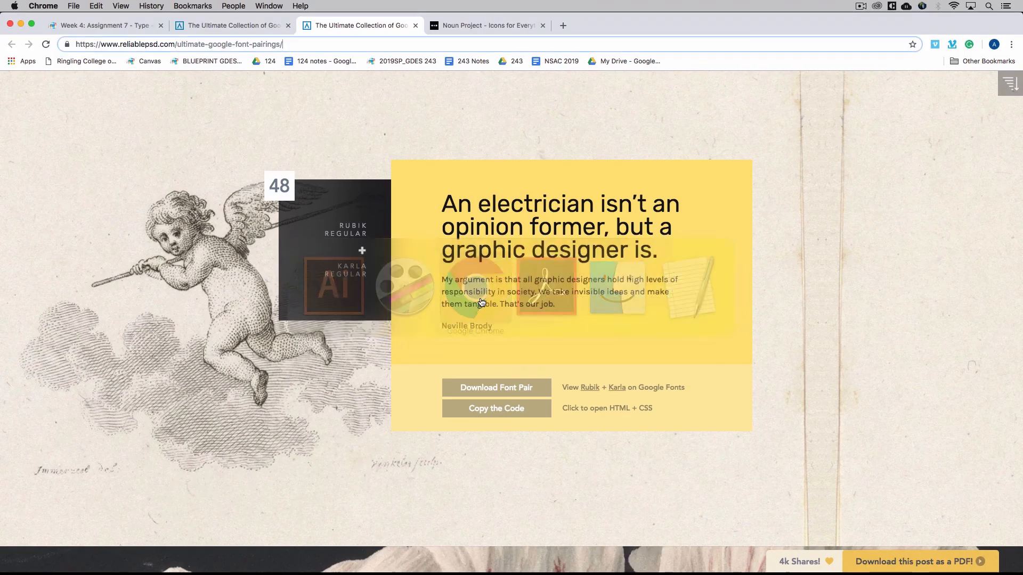
pyautogui.click(127, 30)
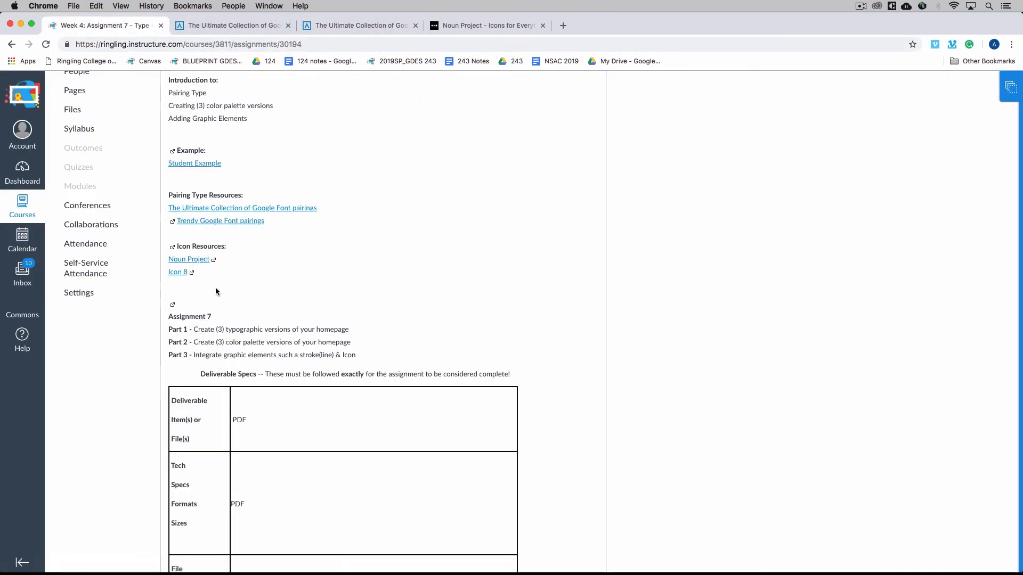
# Search the Noun Project for "stars" and open the details of the solid black five-pointed star in the first row
pyautogui.click(456, 23)
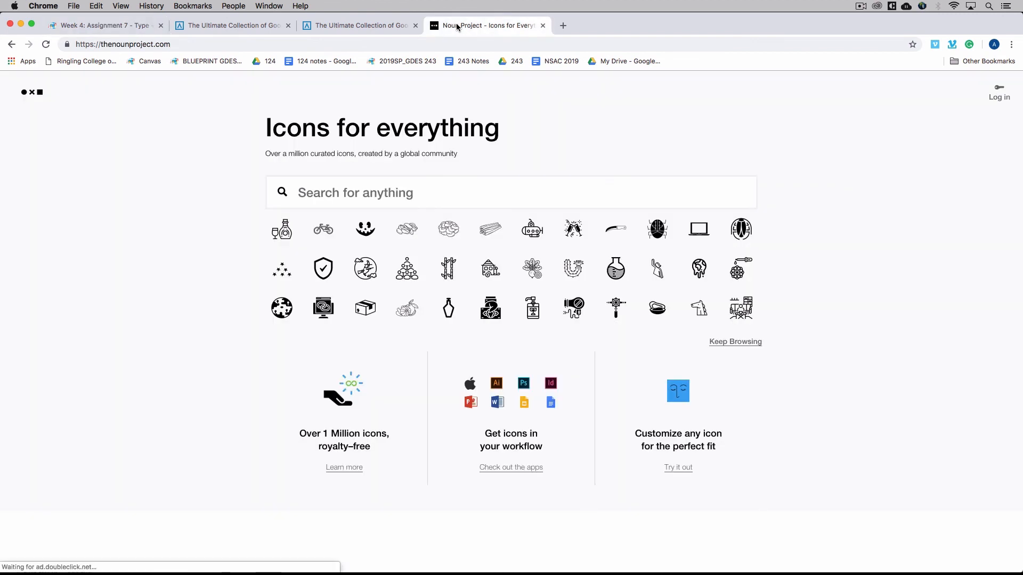
pyautogui.write('stars')
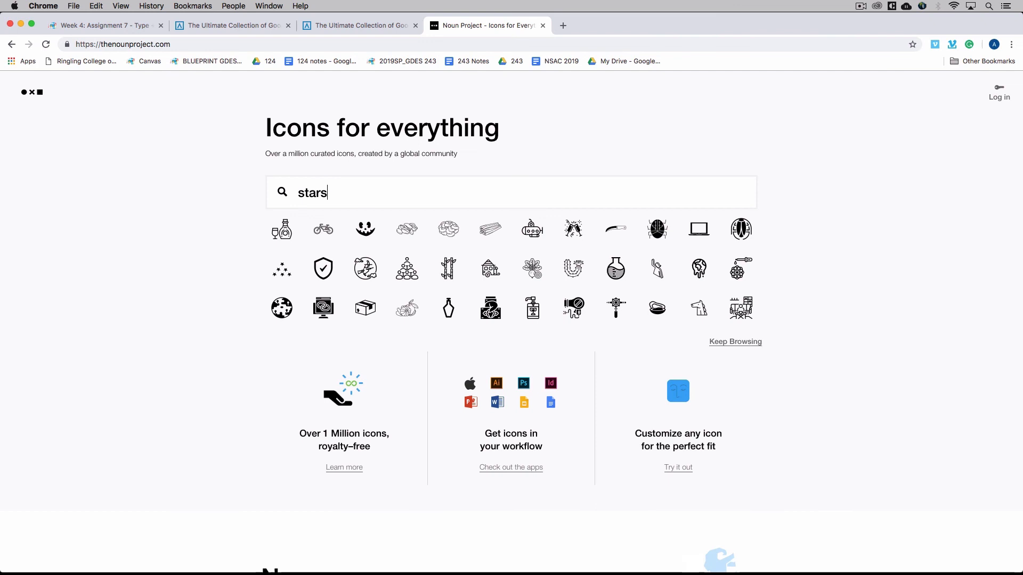
pyautogui.press('Return')
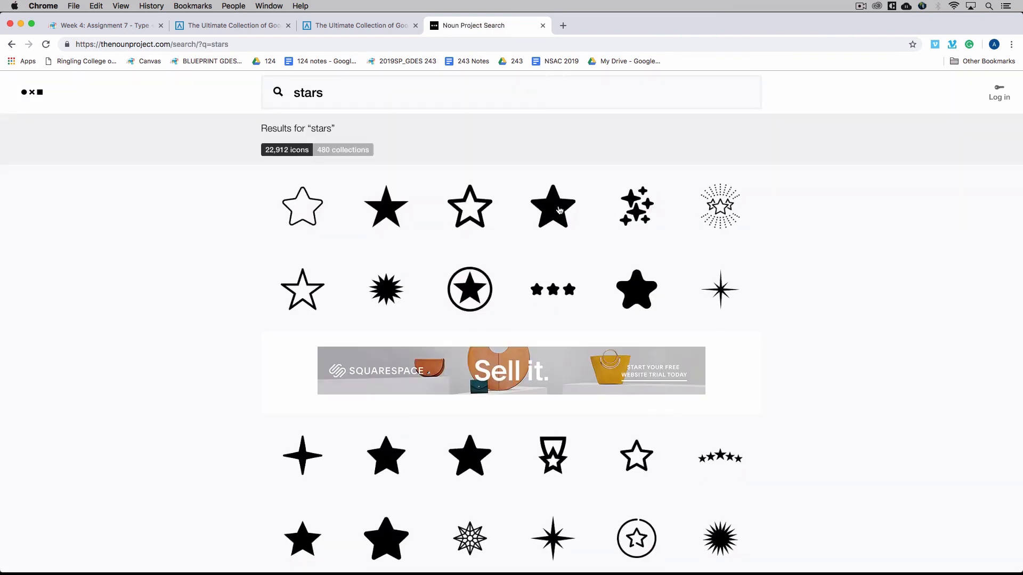
pyautogui.click(396, 214)
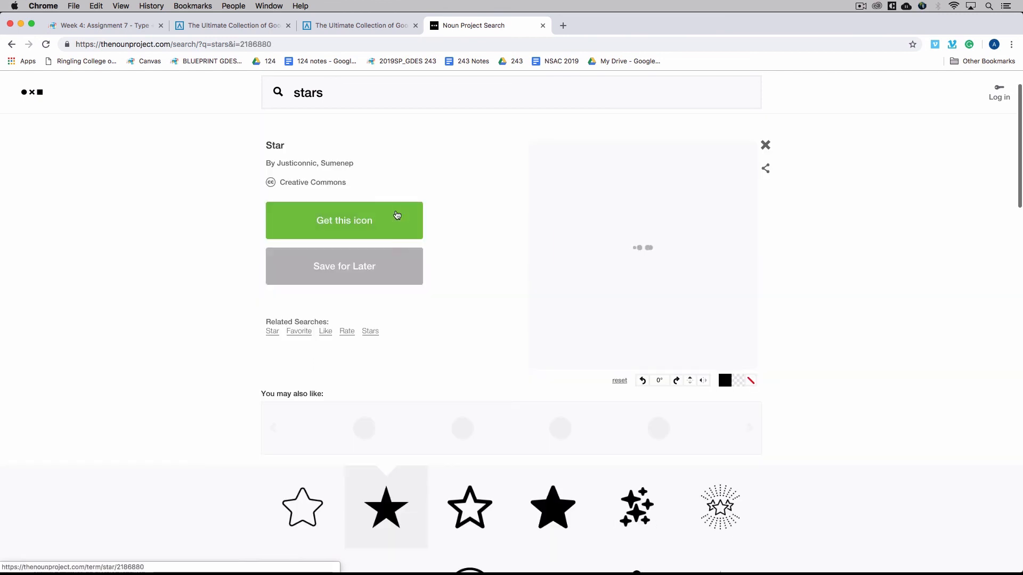